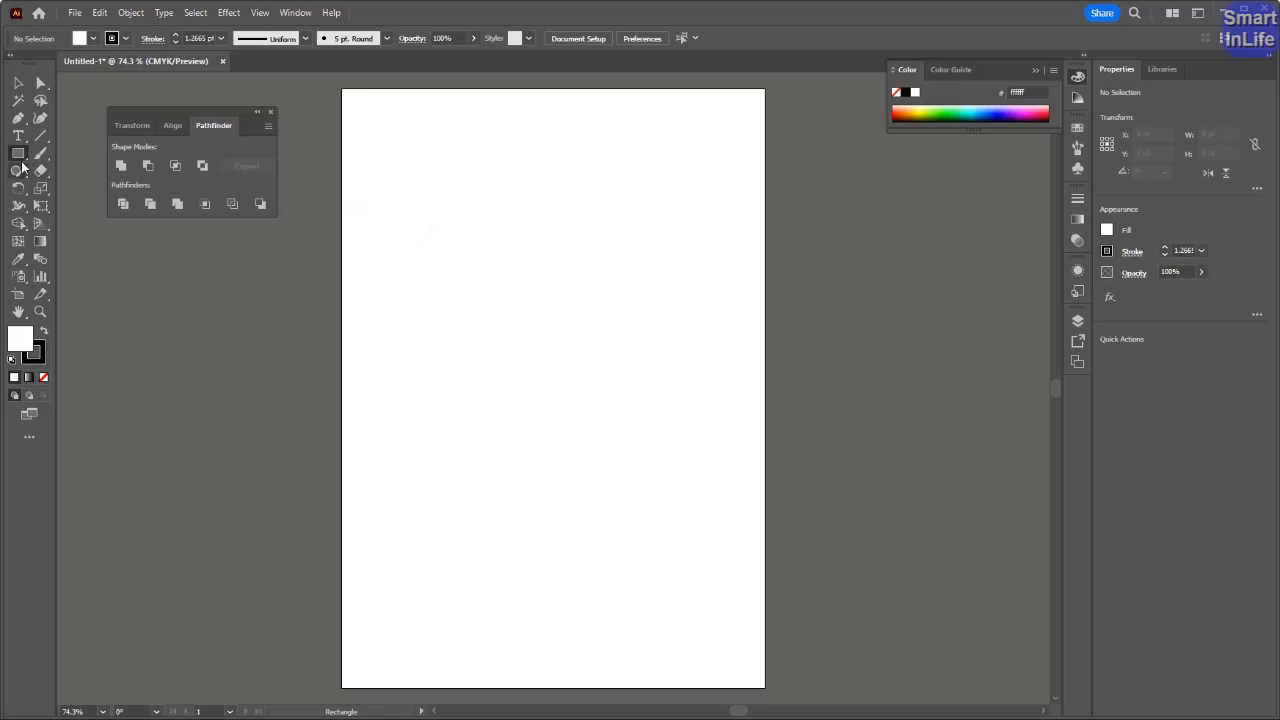
Draw a circle about 307 pt in diameter with red fill ce0b27 and place it near the top of the artboard.
left_click(19, 154)
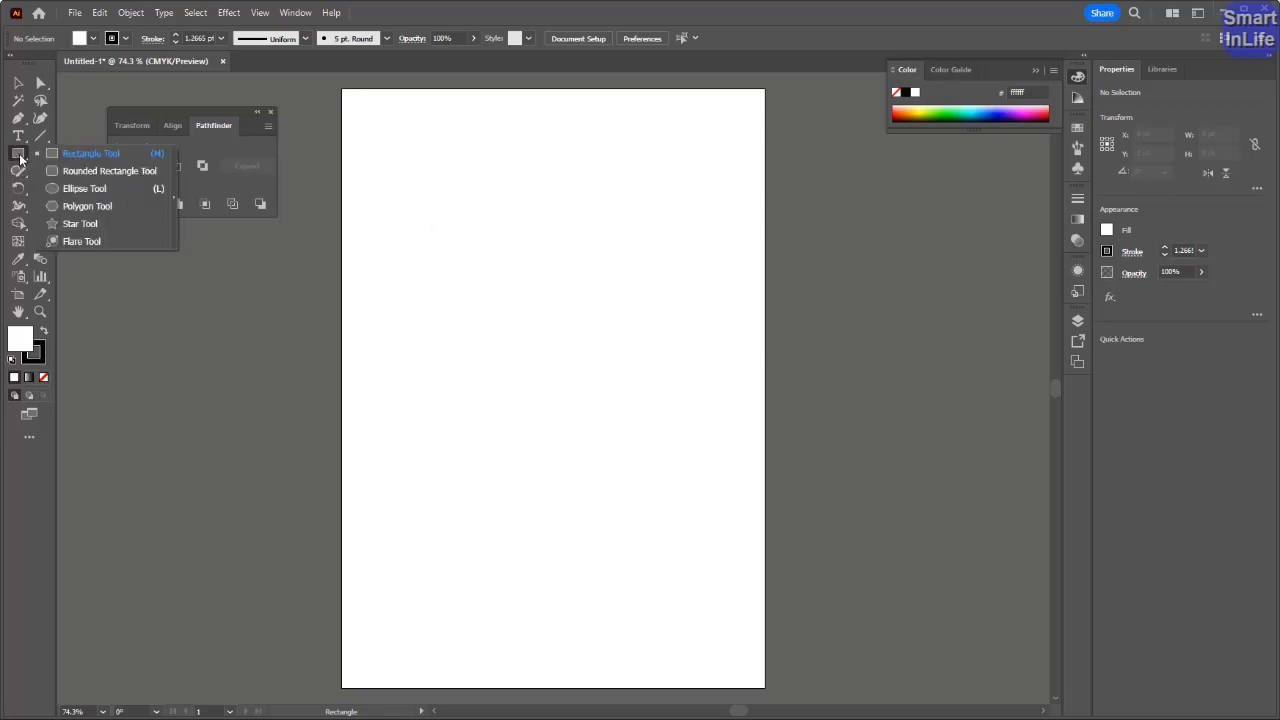
left_click(64, 190)
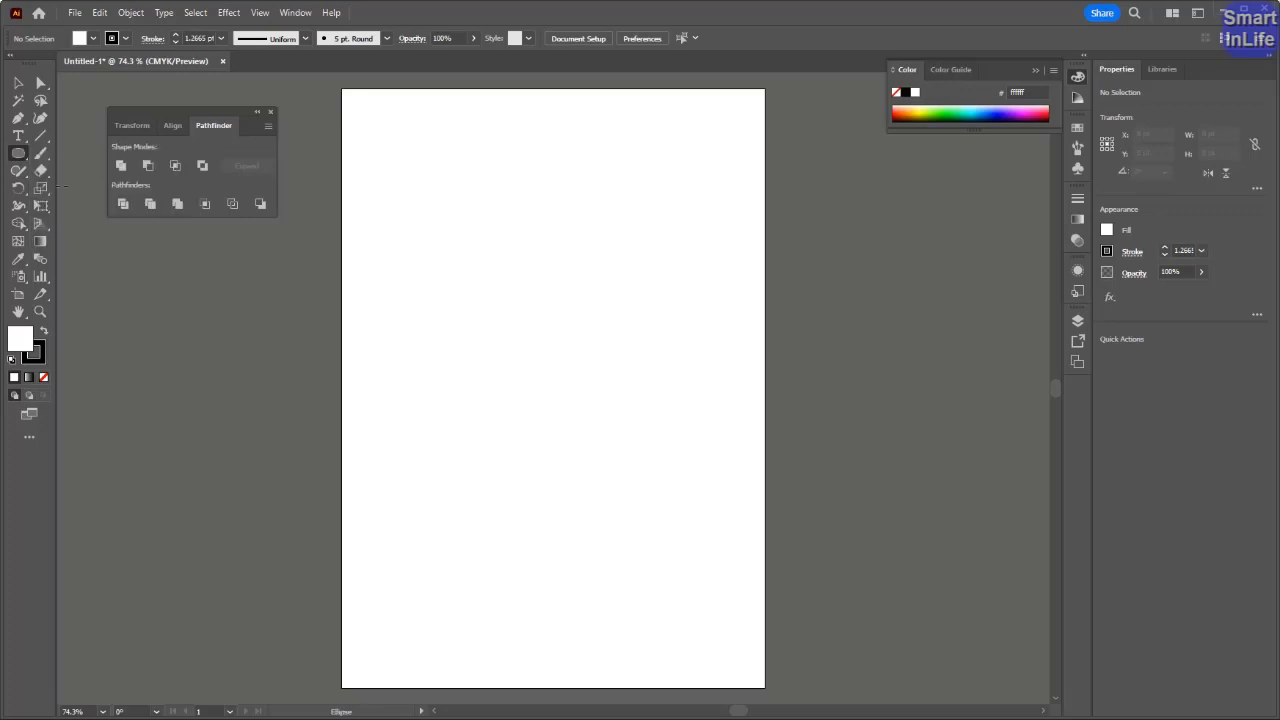
double_click(22, 338)
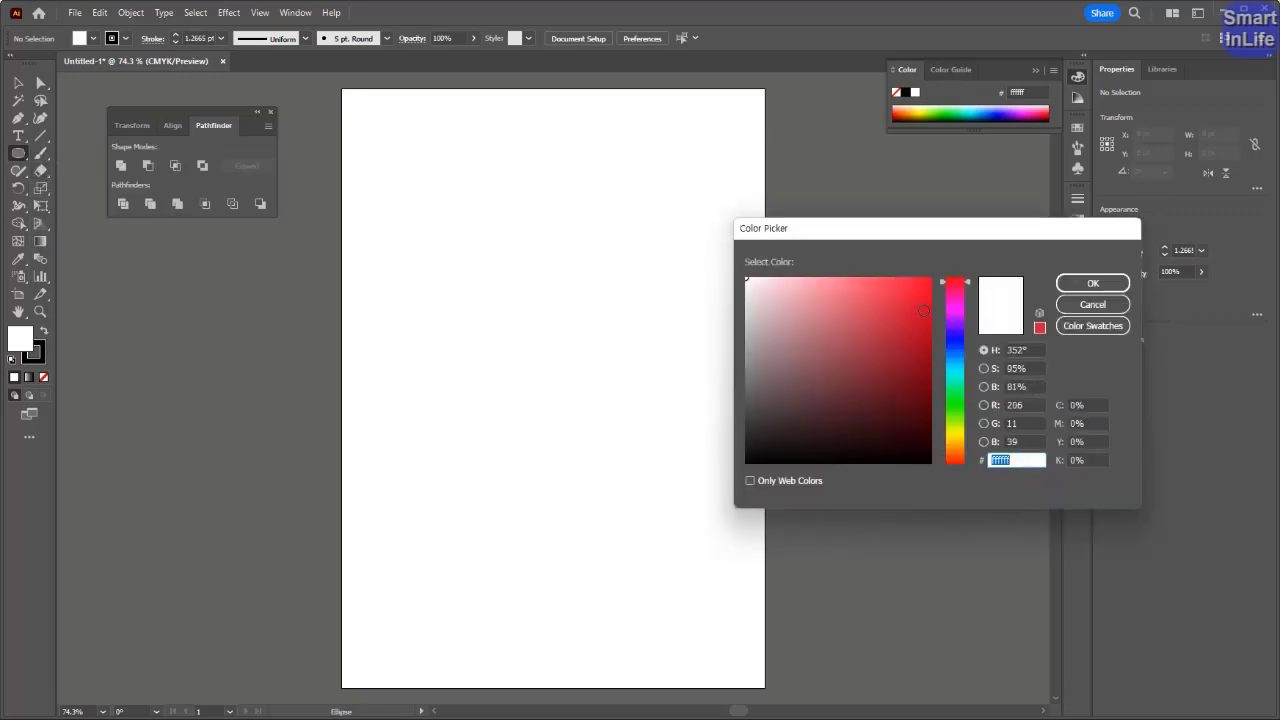
left_click(922, 313)
left_click(1094, 284)
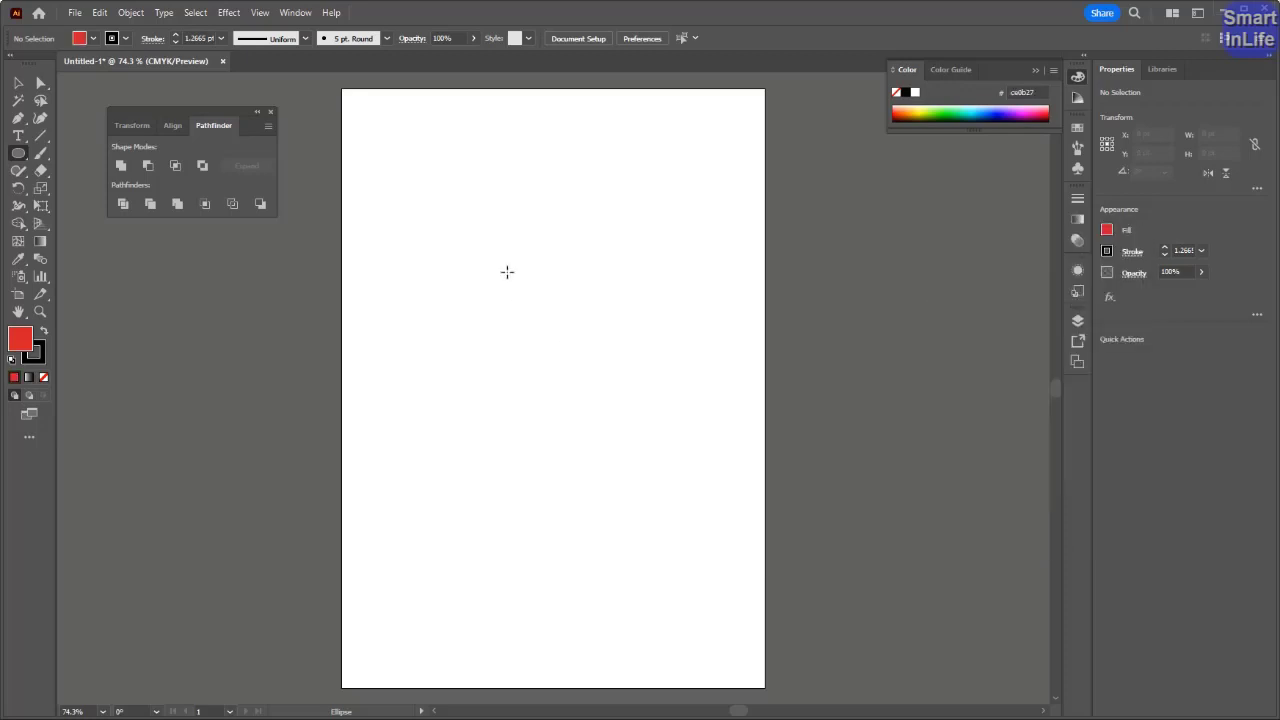
left_click_drag(430, 166, 650, 385)
left_click(18, 84)
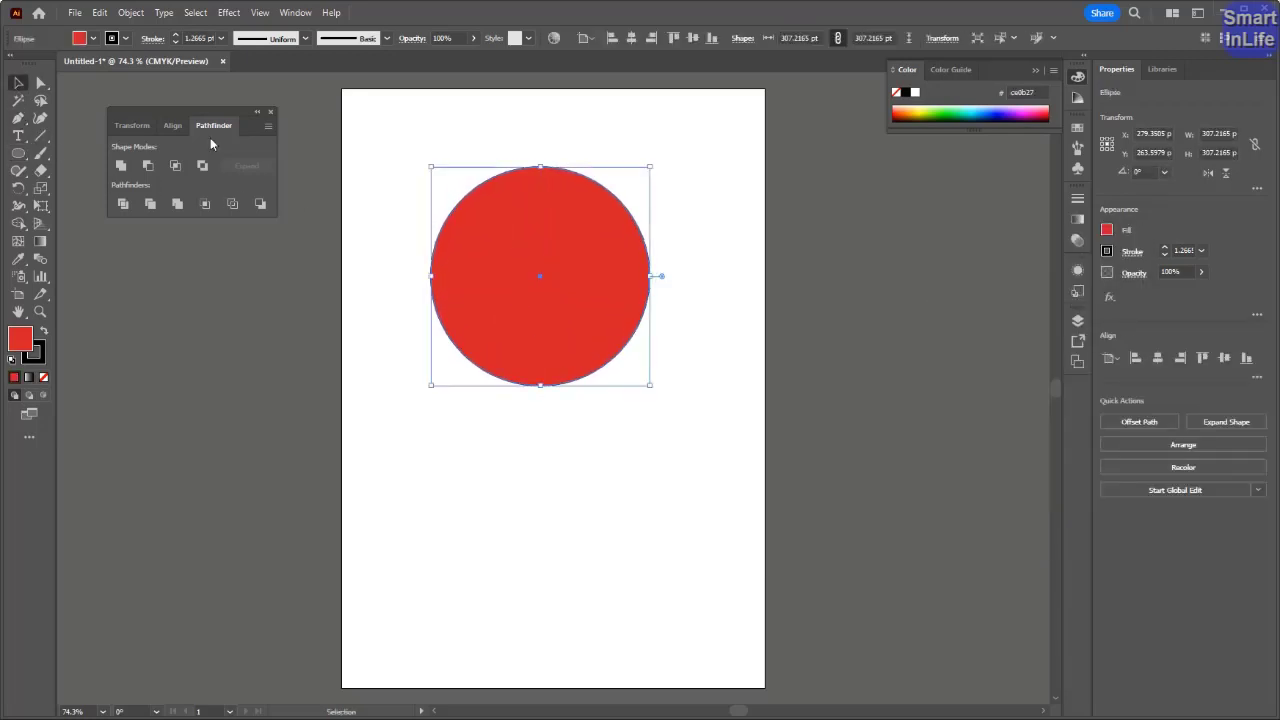
left_click_drag(539, 264, 529, 207)
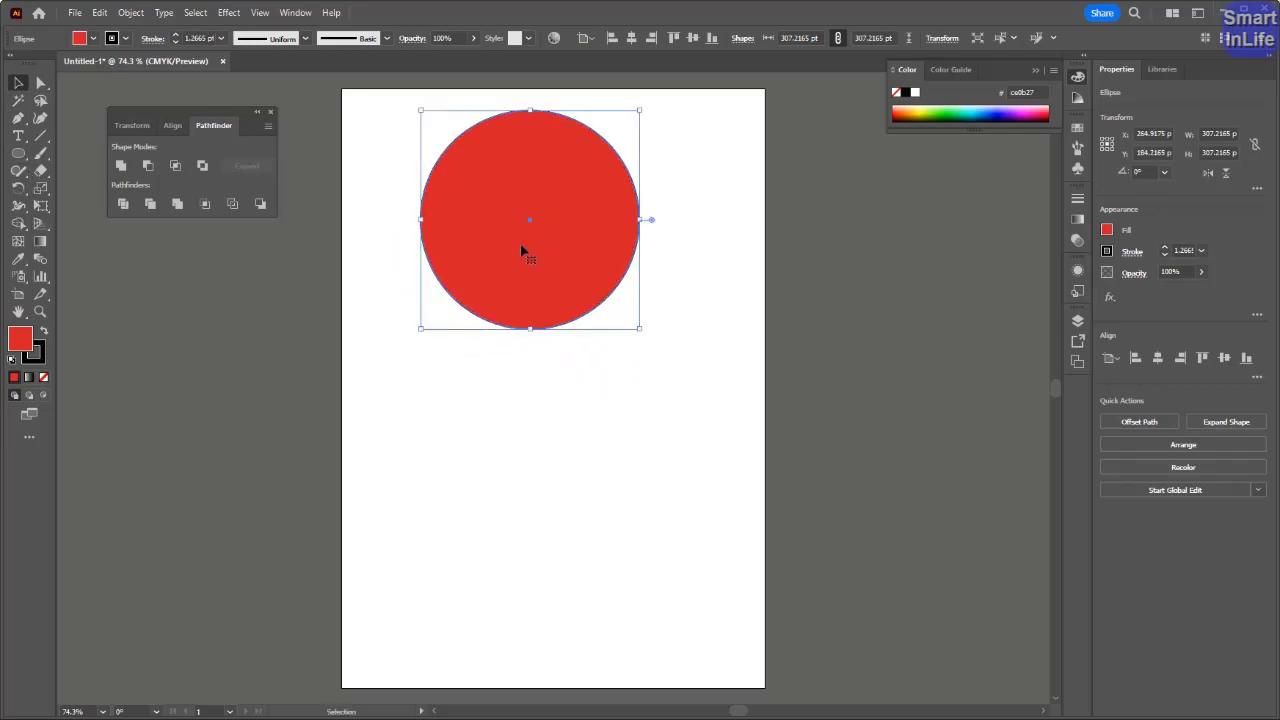
Create a concentric copy of the red circle scaled uniformly to 50% and fill it with yellow.
double_click(40, 188)
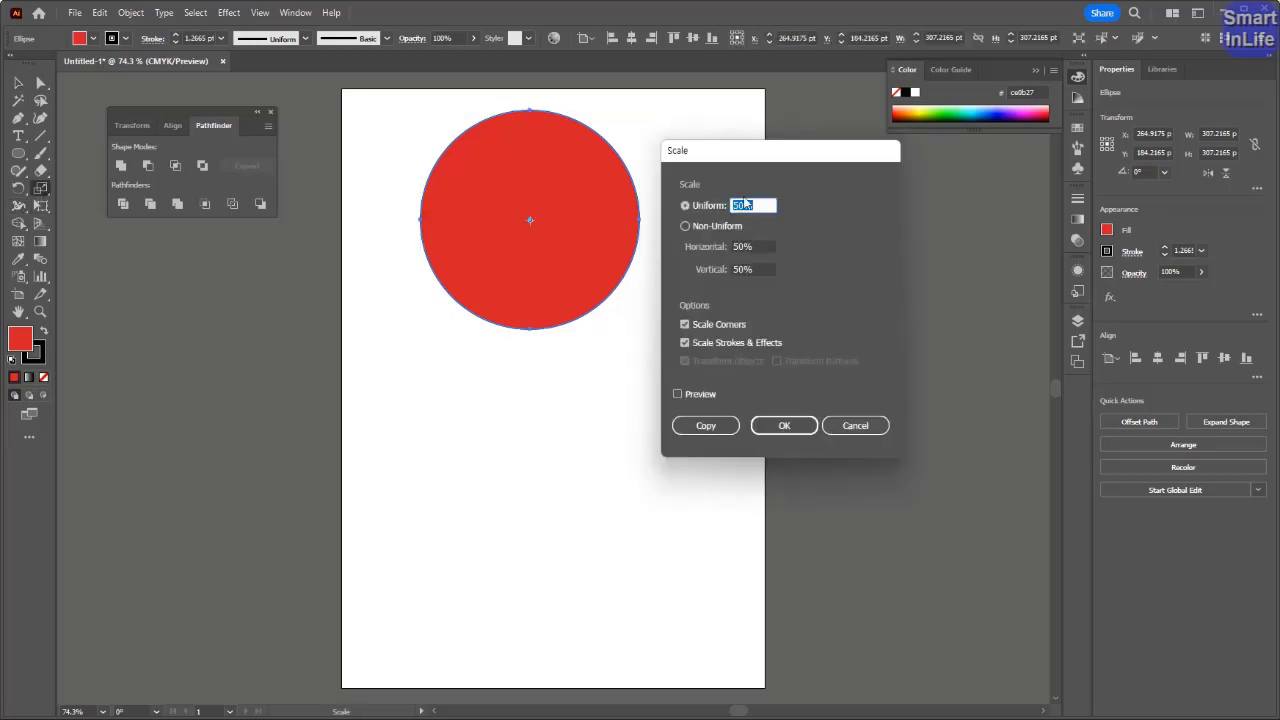
left_click(707, 426)
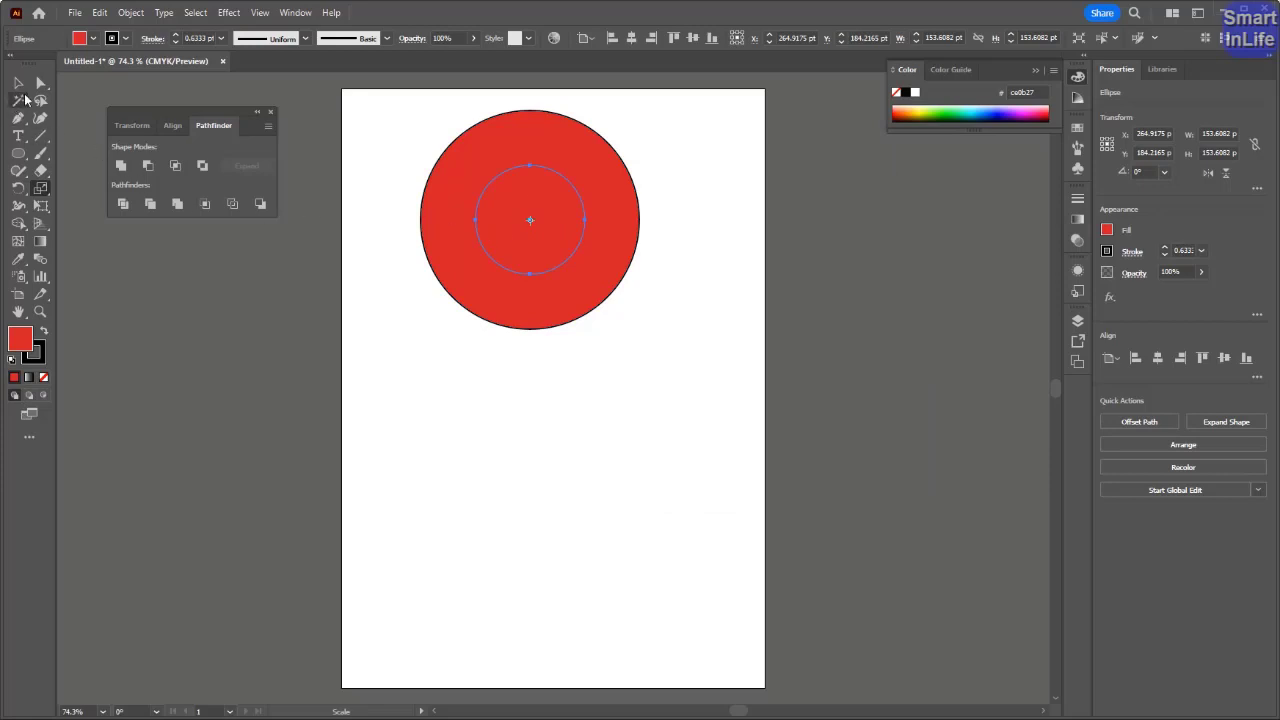
double_click(21, 342)
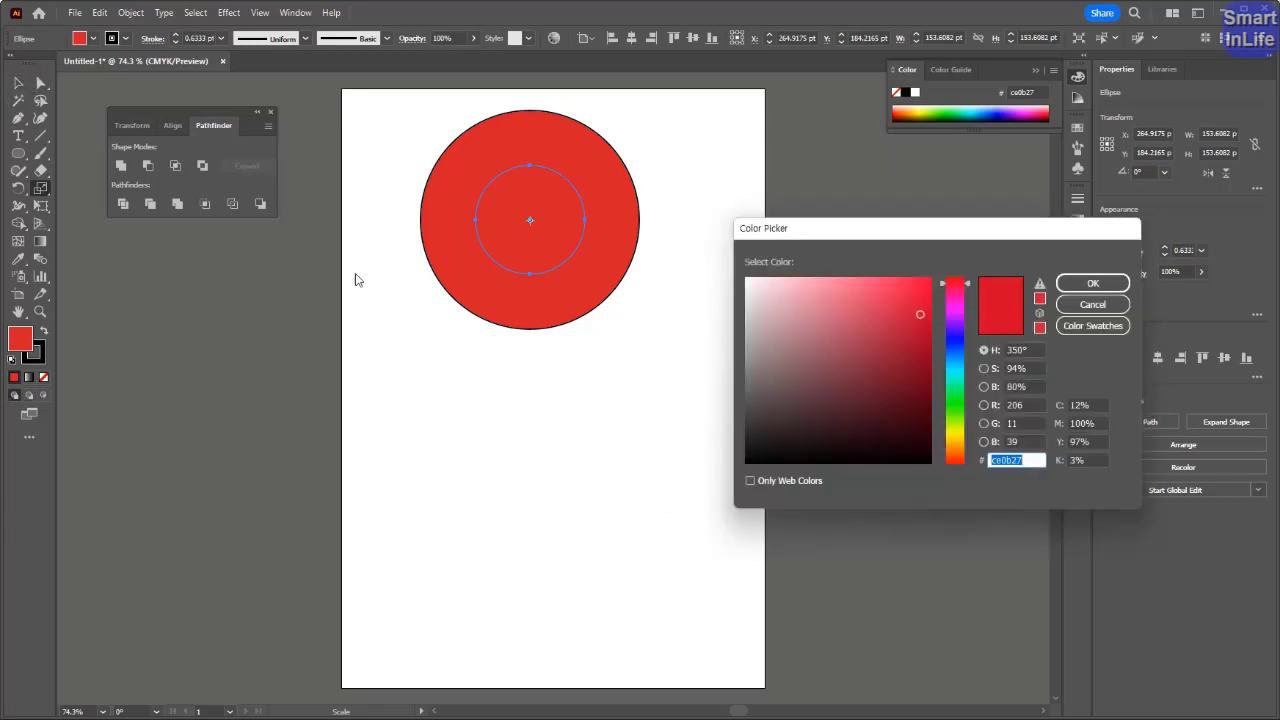
left_click(963, 437)
left_click(880, 300)
left_click(1090, 283)
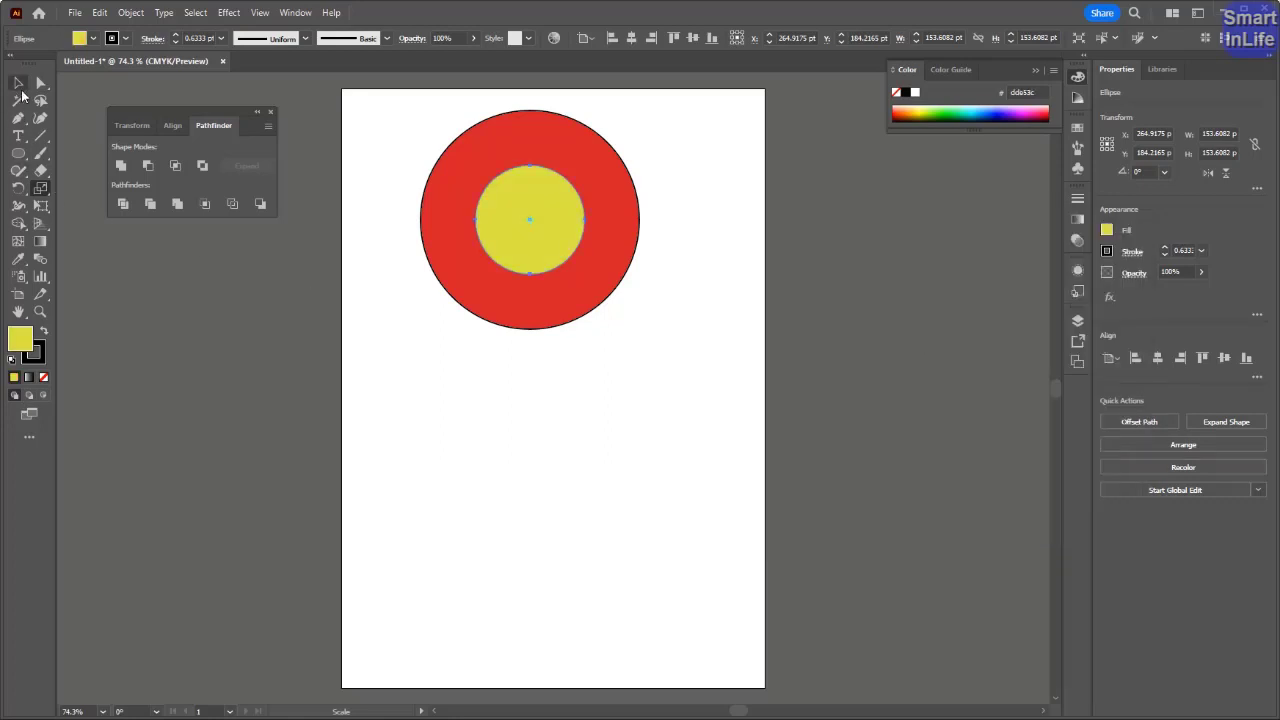
Align the red and yellow circles by their left edges.
left_click(18, 83)
left_click_drag(380, 150, 550, 277)
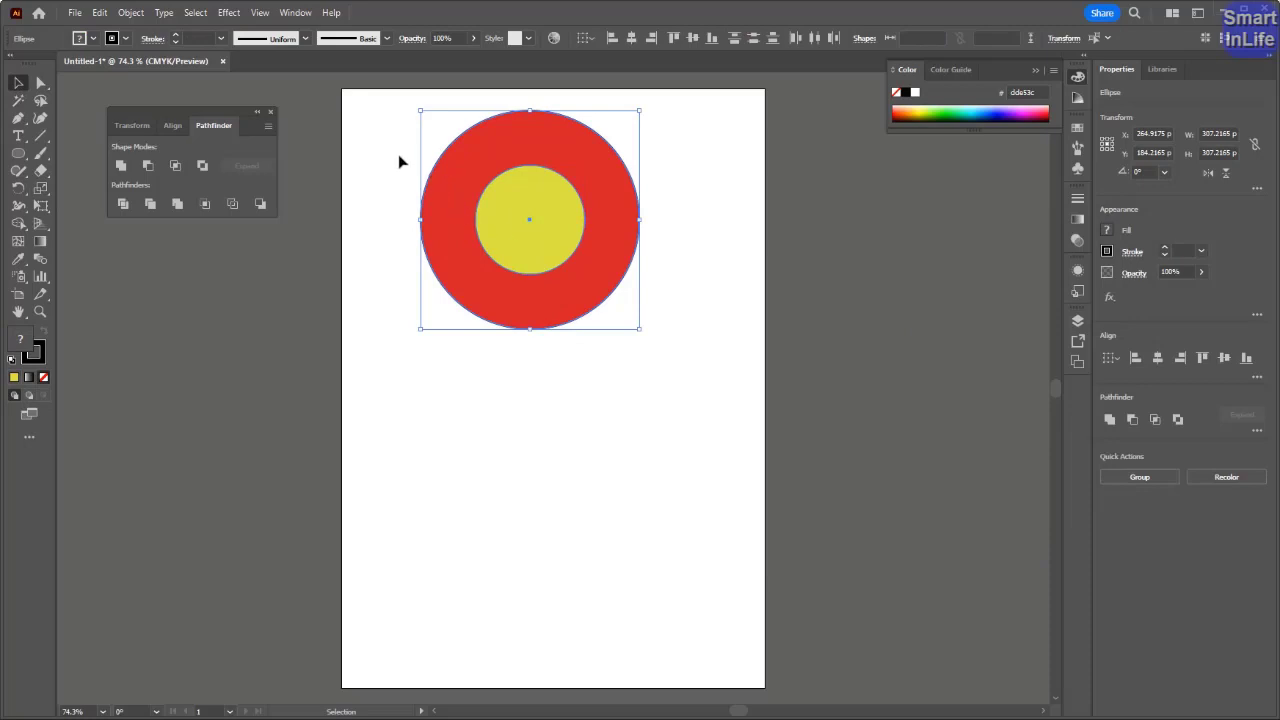
left_click(612, 39)
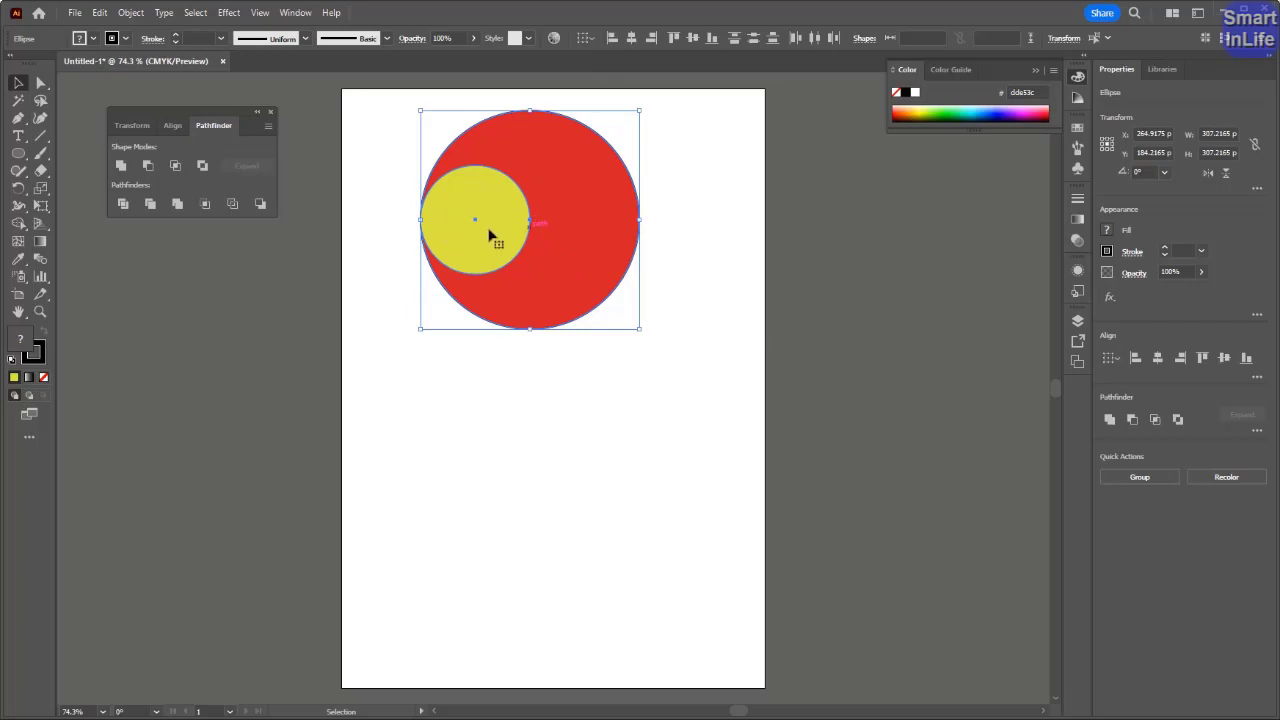
Duplicate the pair of circles into the lower part of the artboard.
left_click_drag(392, 183, 577, 317)
left_click_drag(506, 249, 516, 589)
left_click(423, 183)
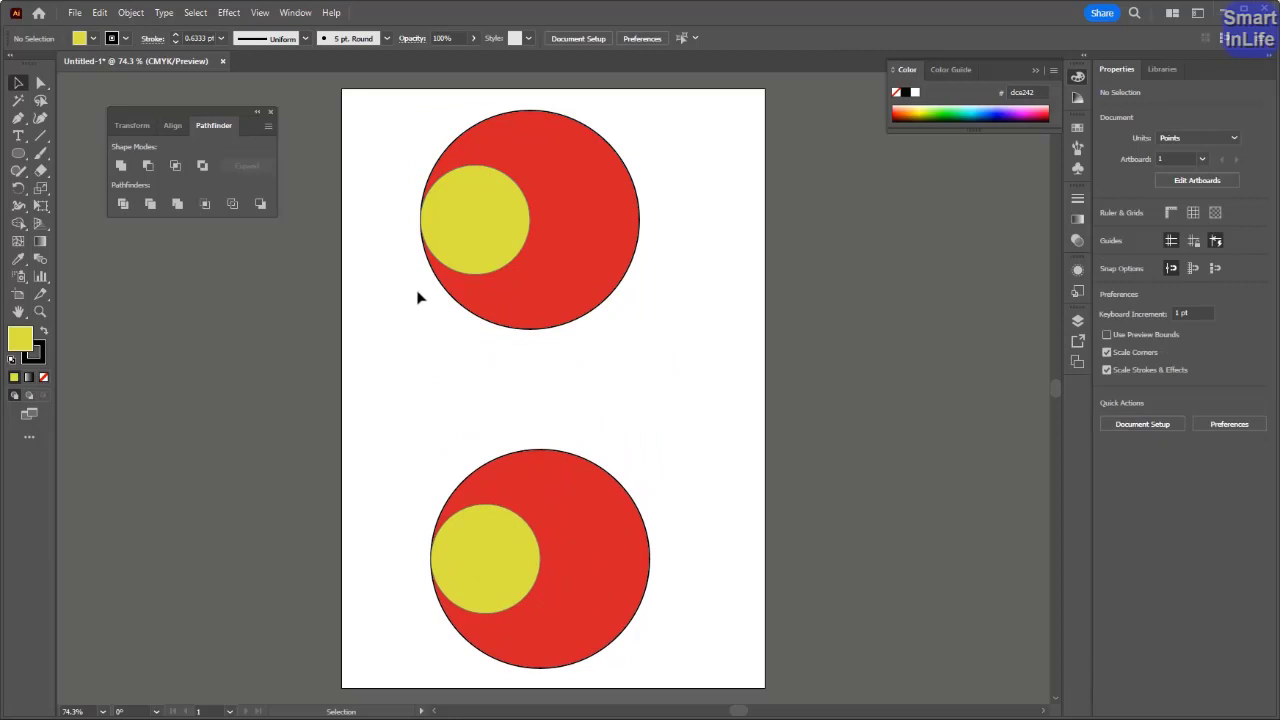
Nudge the upper pair of circles slightly up and to the left and group the two circles.
left_click_drag(390, 182, 440, 280)
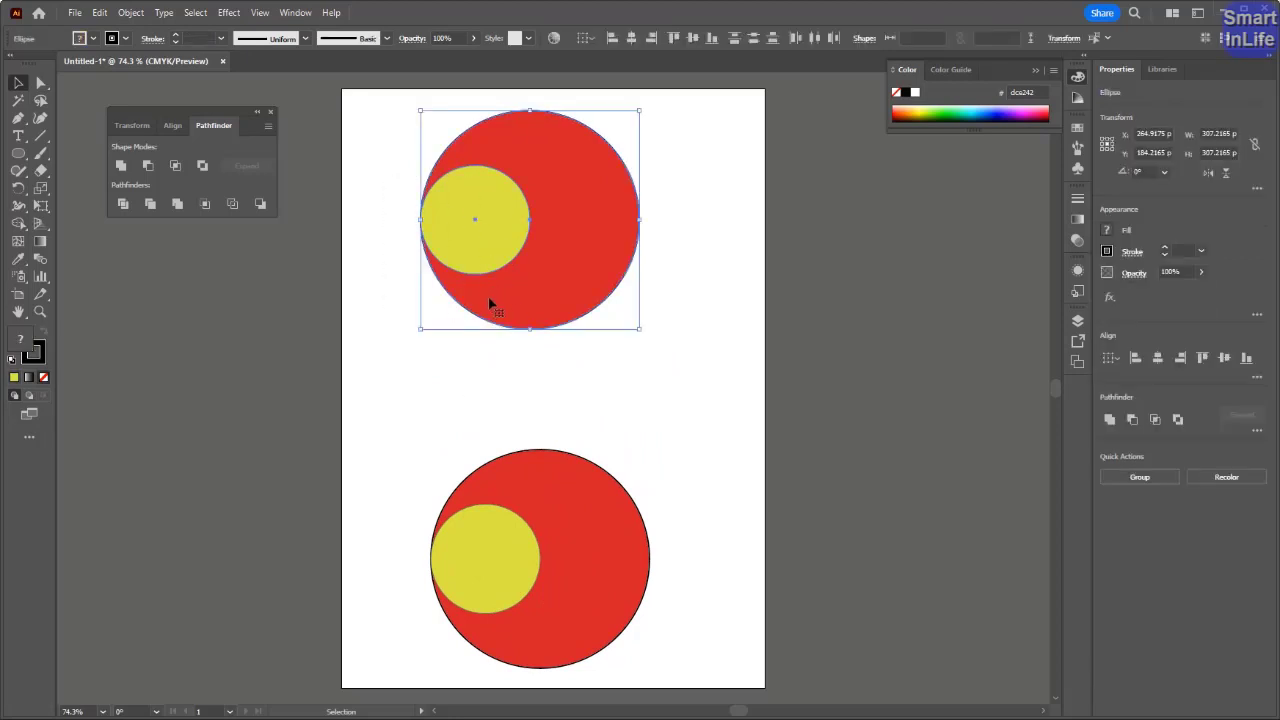
left_click_drag(499, 246, 484, 237)
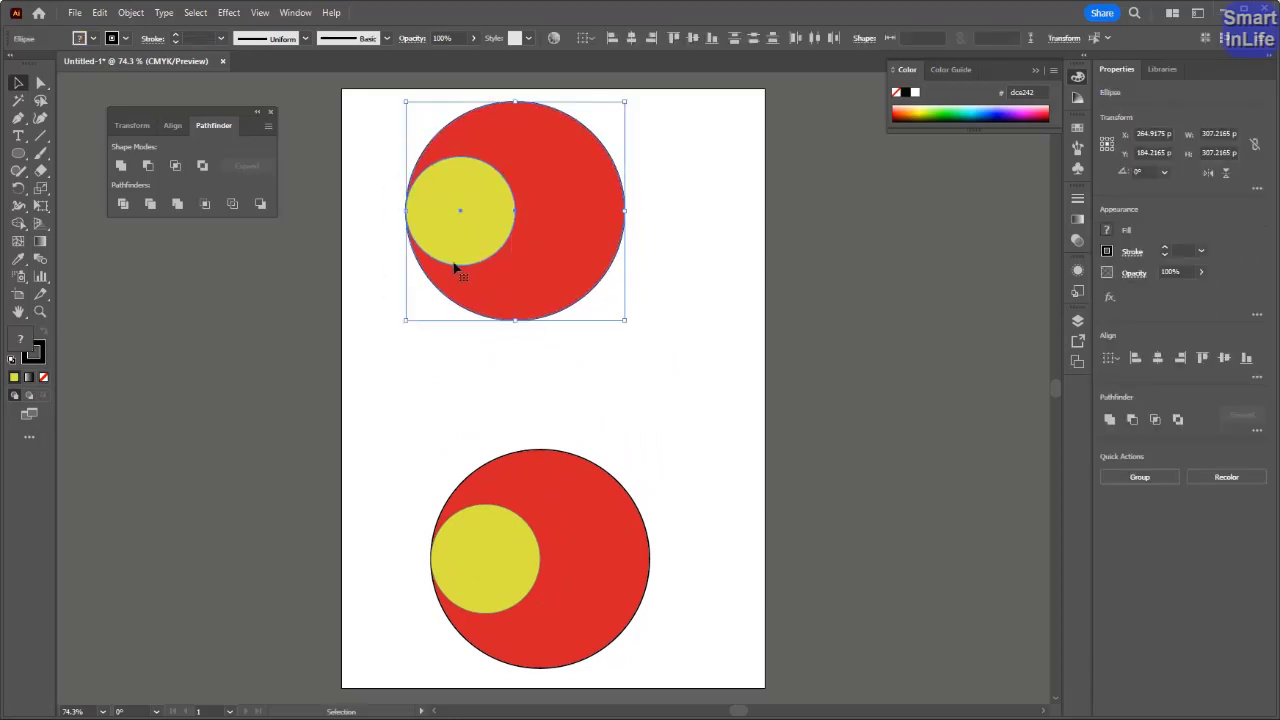
key("ctrl+g")
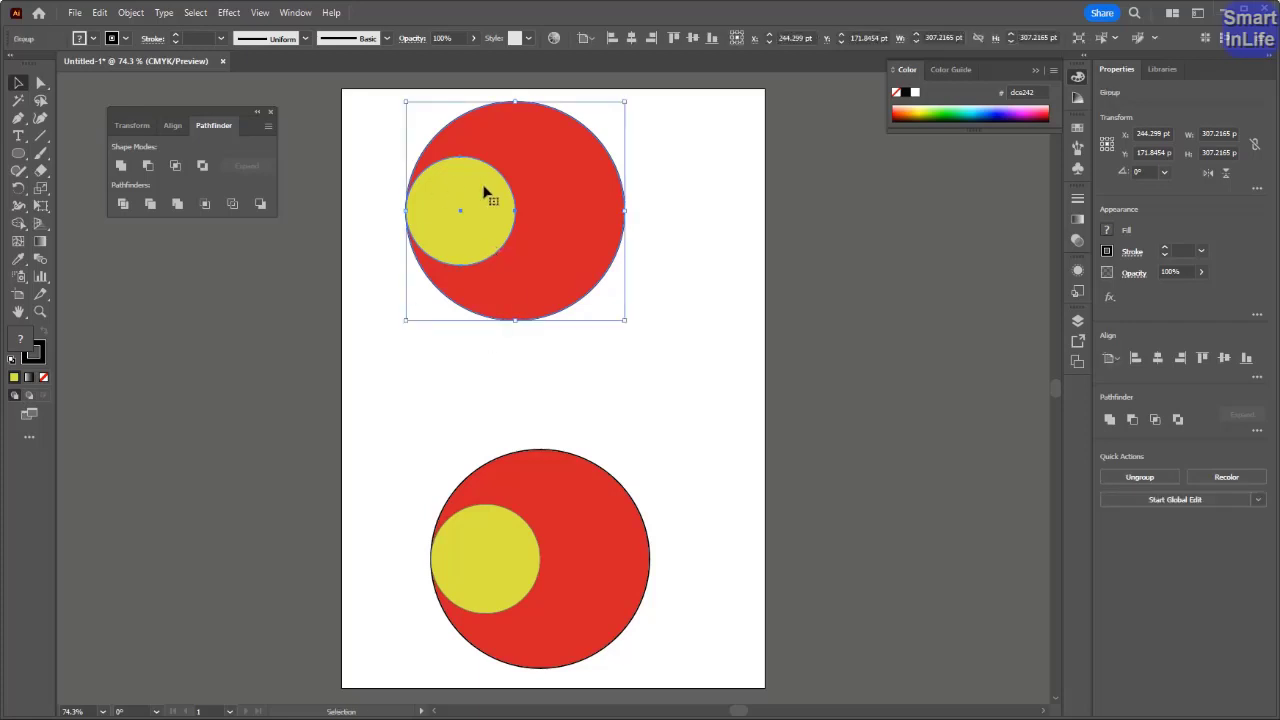
Make a copy of the upper group rotated 120° and repeat the transformation for a third instance.
double_click(19, 189)
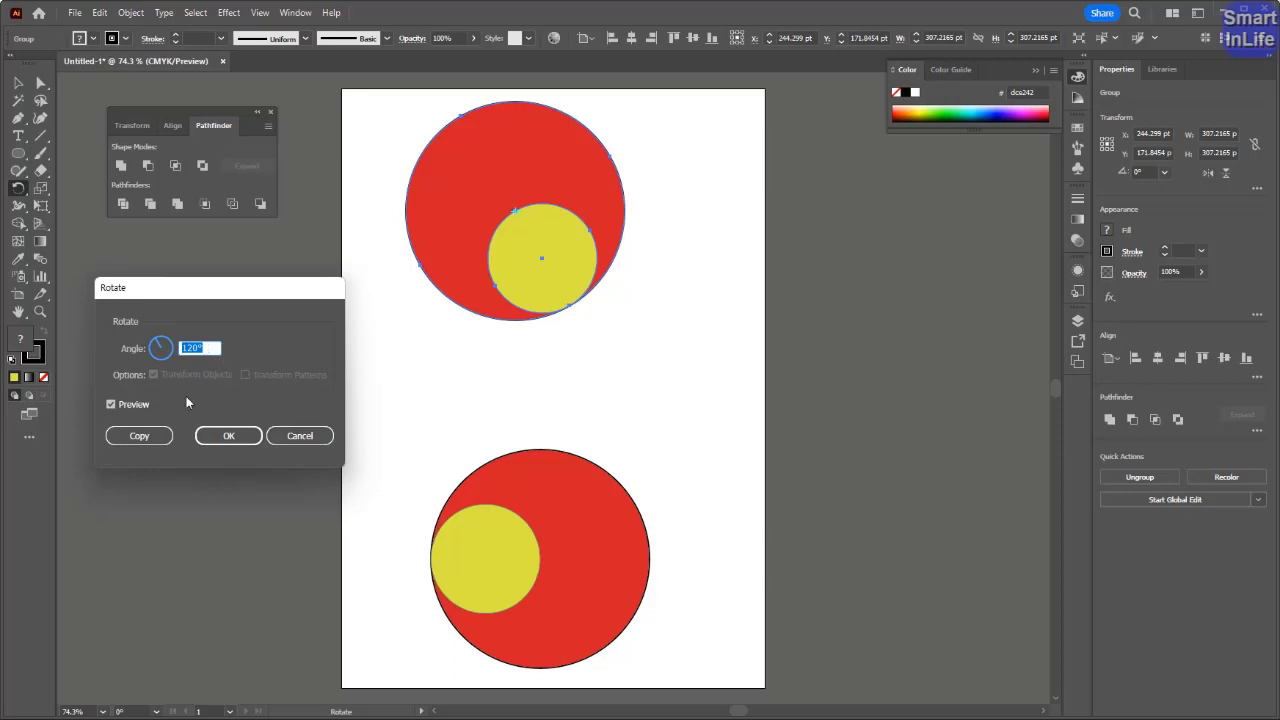
left_click(141, 436)
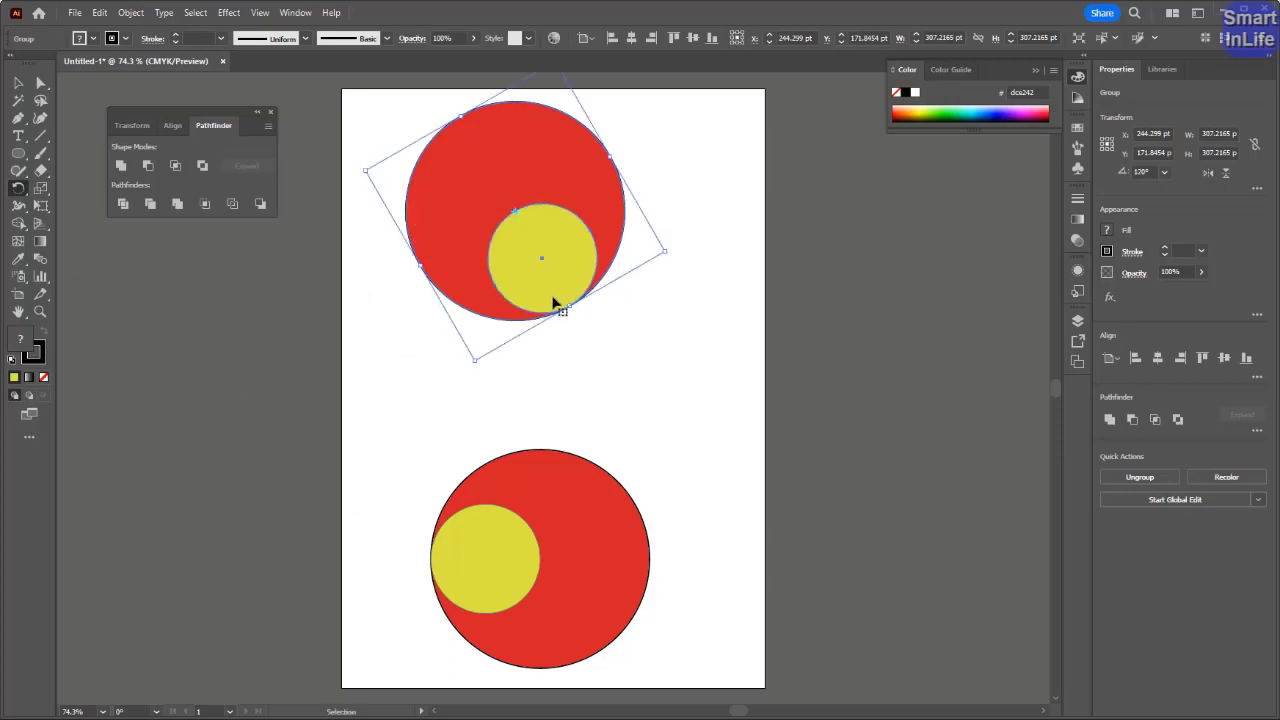
key("ctrl+d")
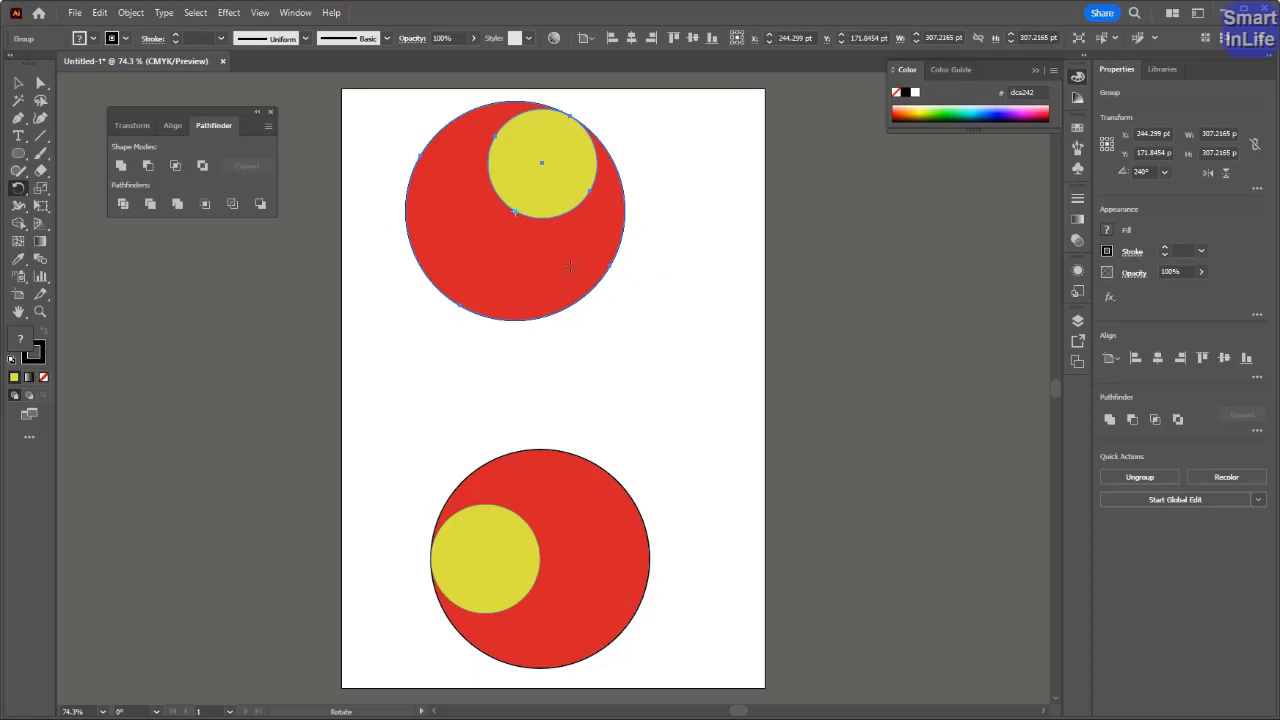
Merge the overlapping regions of the upper rotated groups into three yellow swirl segments with the Shape Builder tool.
key("v")
left_click_drag(376, 163, 665, 346)
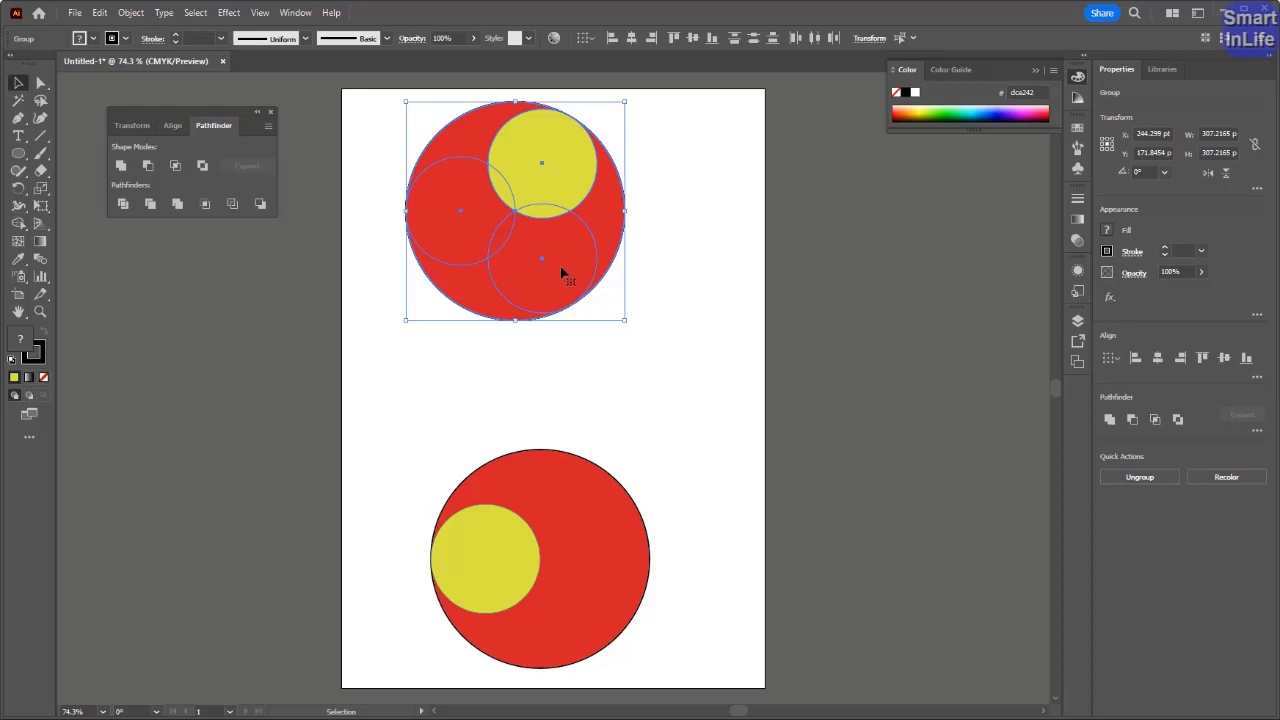
left_click(17, 224)
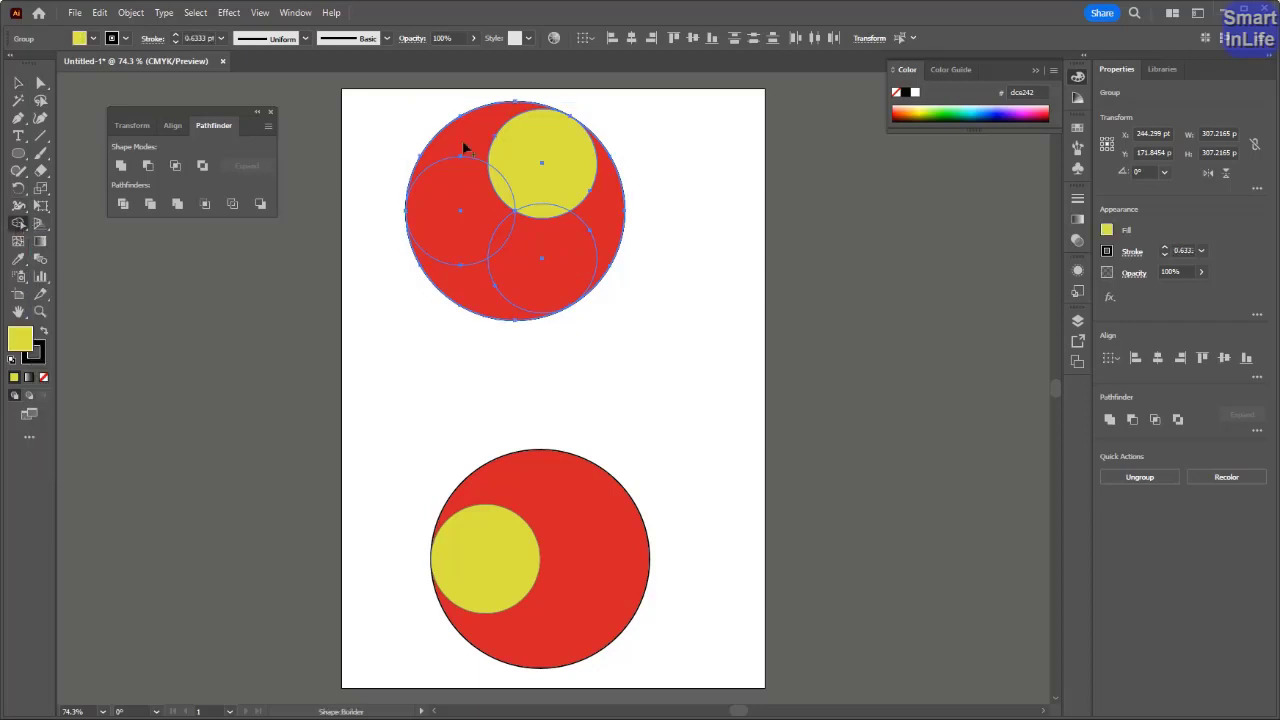
mouse_move(485, 137)
left_mouse_down()
mouse_move(469, 206)
mouse_move(494, 244)
mouse_move(470, 292)
left_mouse_up()
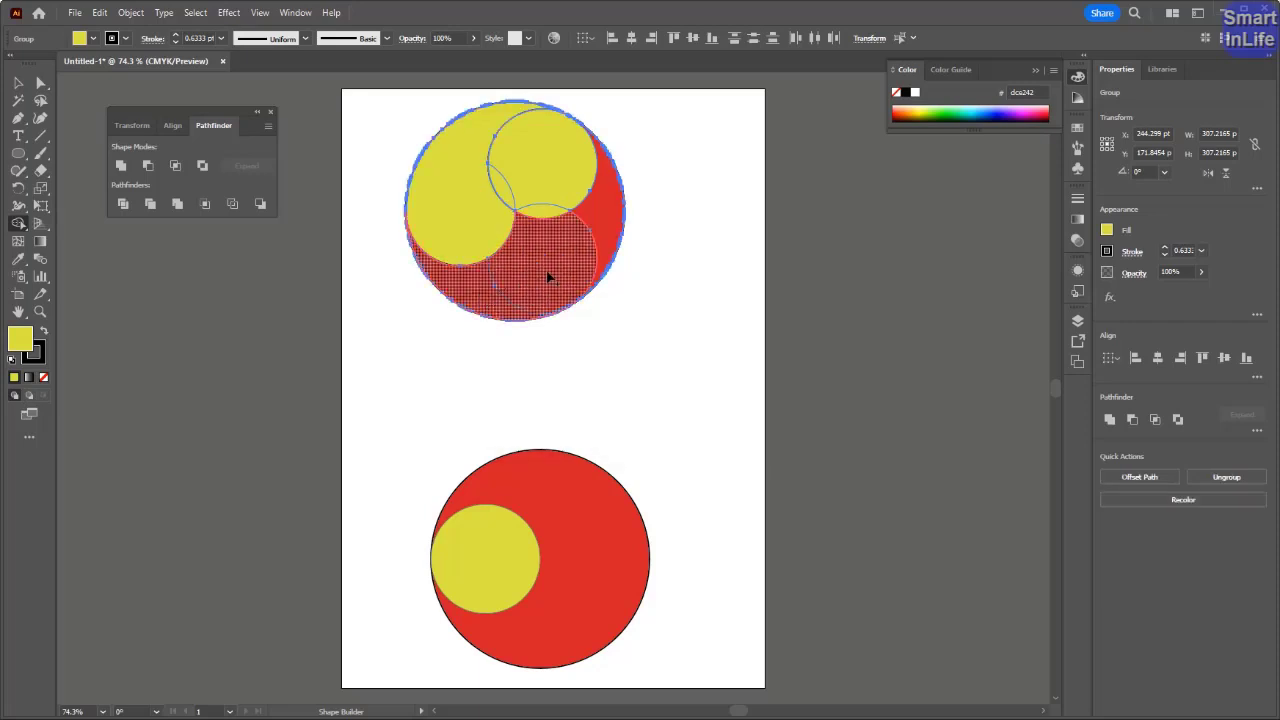
left_click(555, 235)
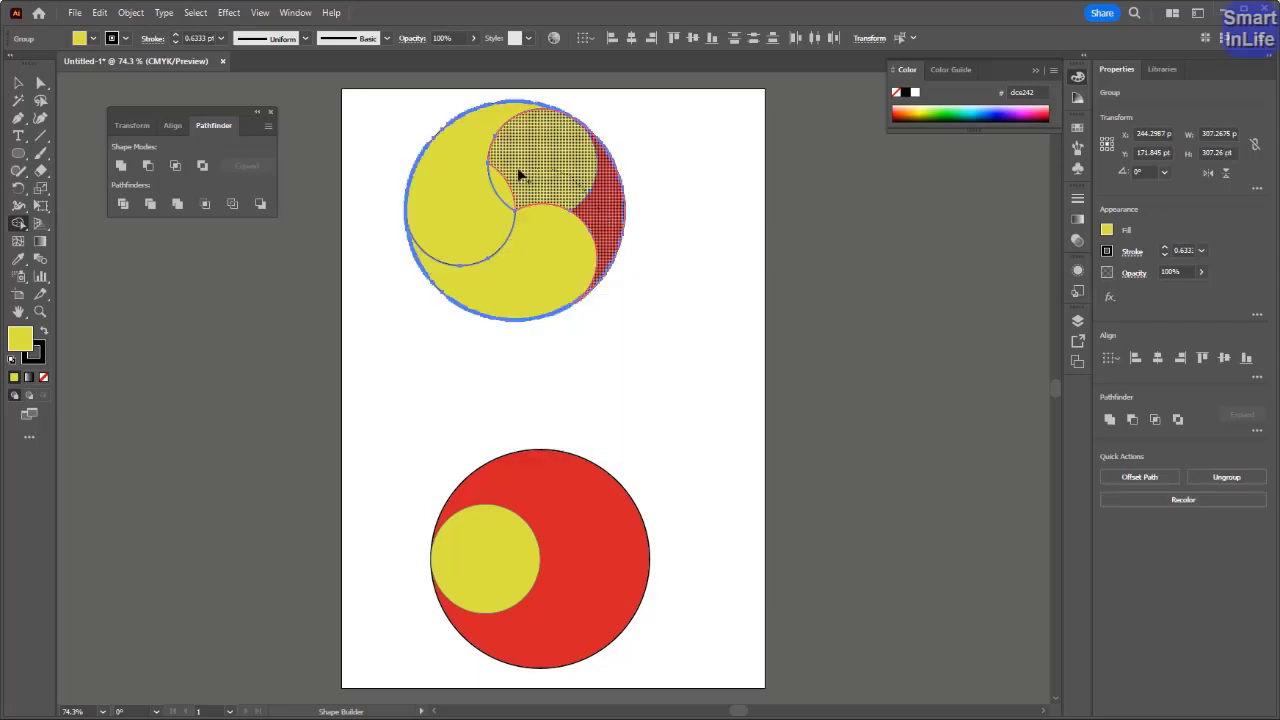
left_click_drag(500, 198, 505, 205)
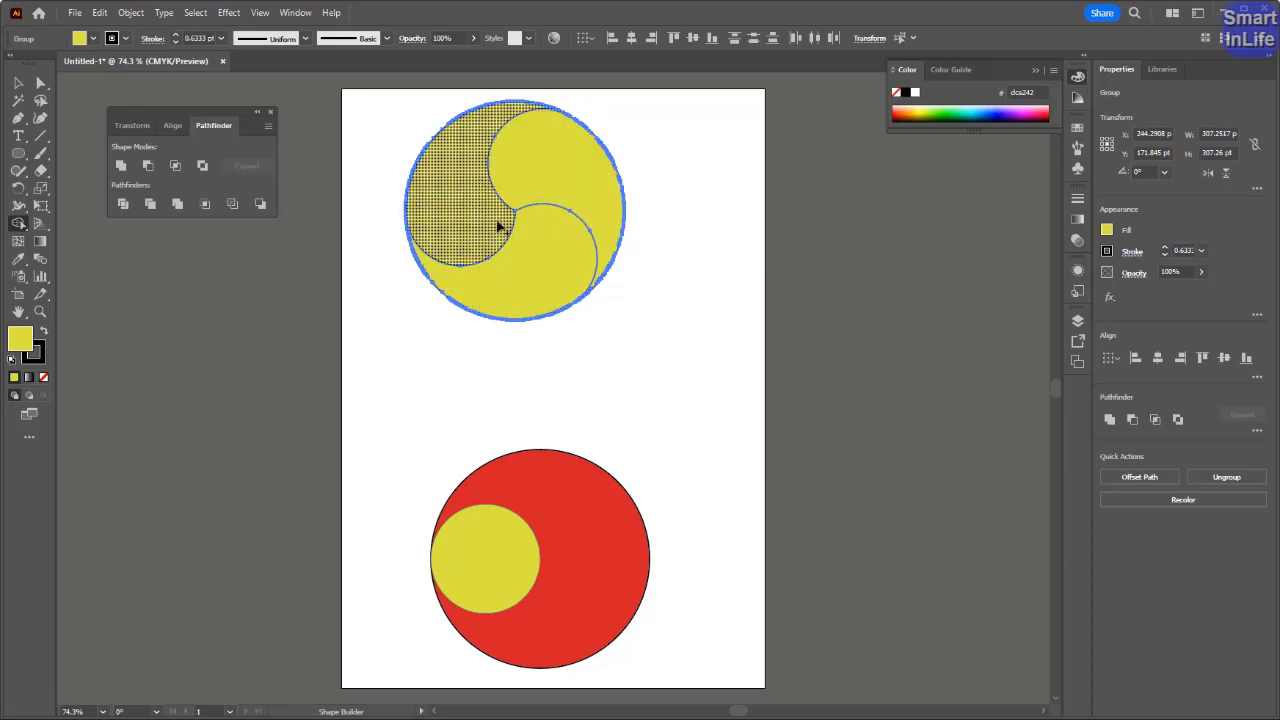
Move the lower ungrouped pair of circles up, closer to the finished swirl.
key("v")
left_click(394, 291)
left_click_drag(415, 390, 575, 595)
left_click_drag(510, 554, 528, 474)
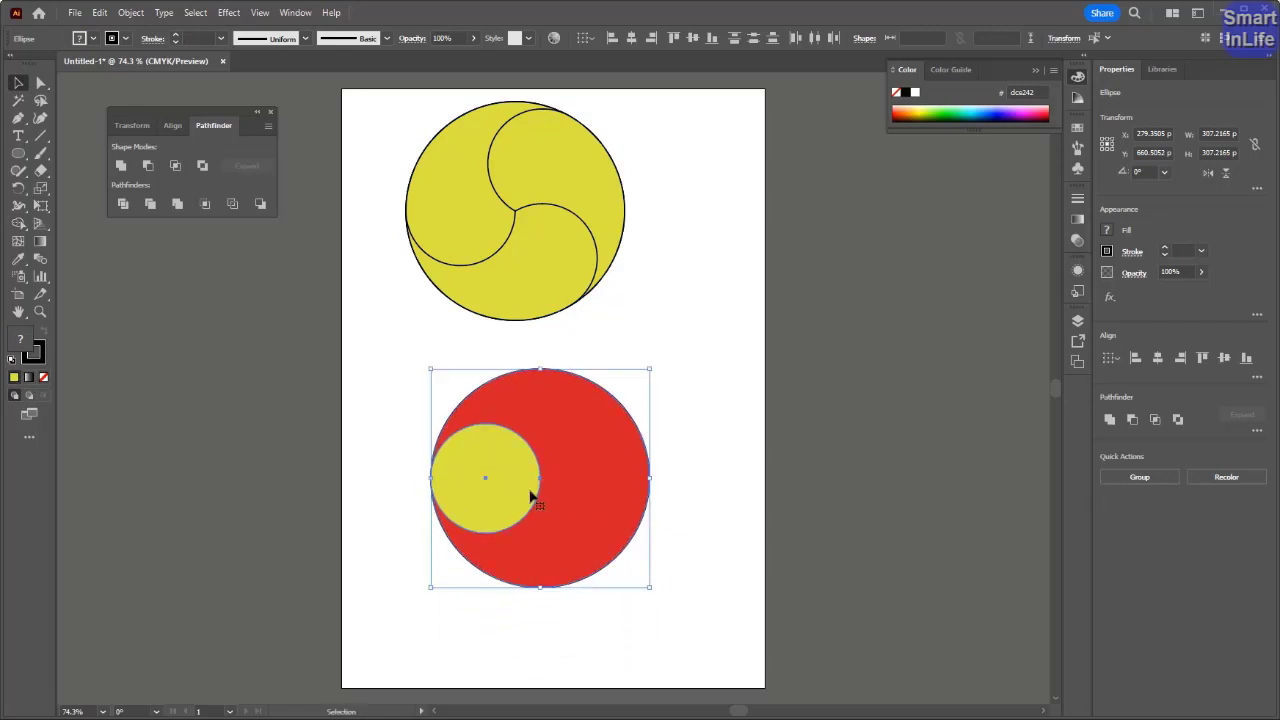
left_click(403, 457)
left_click(495, 486)
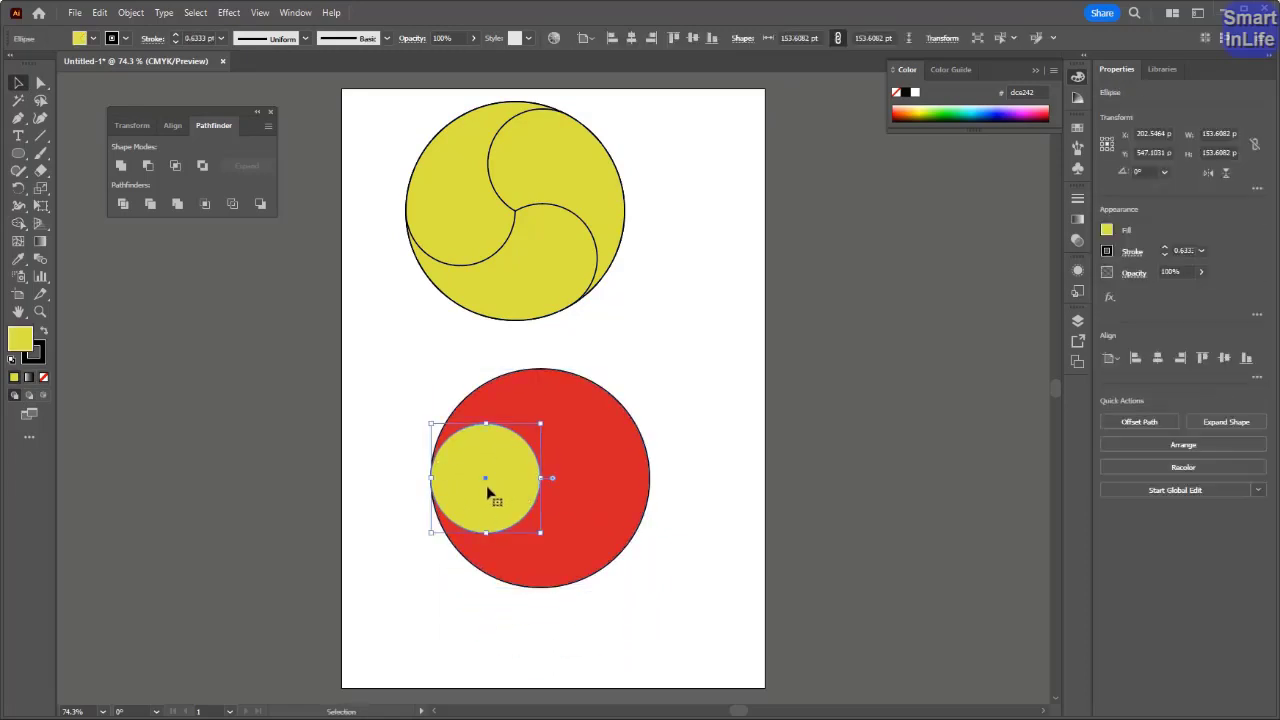
left_click(383, 437)
Make a copy of the lower ungrouped circles rotated 120° and repeat the transformation for a third instance.
left_click_drag(418, 402, 631, 631)
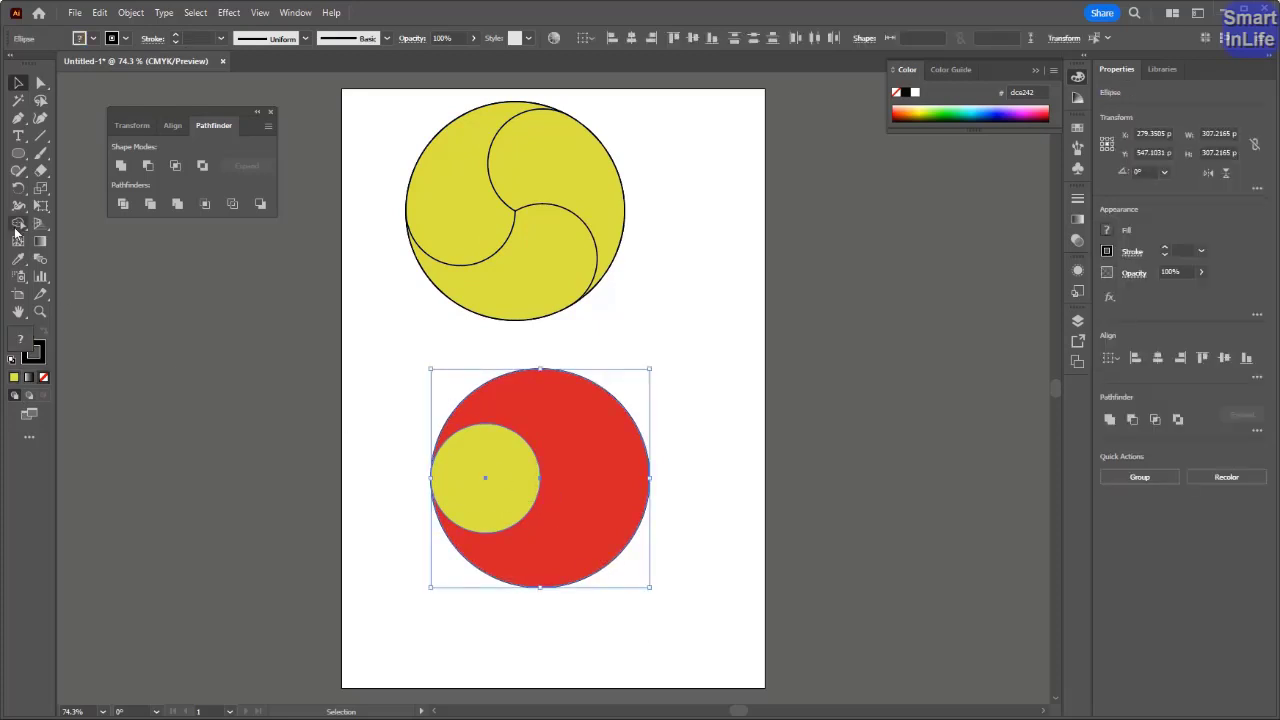
double_click(18, 187)
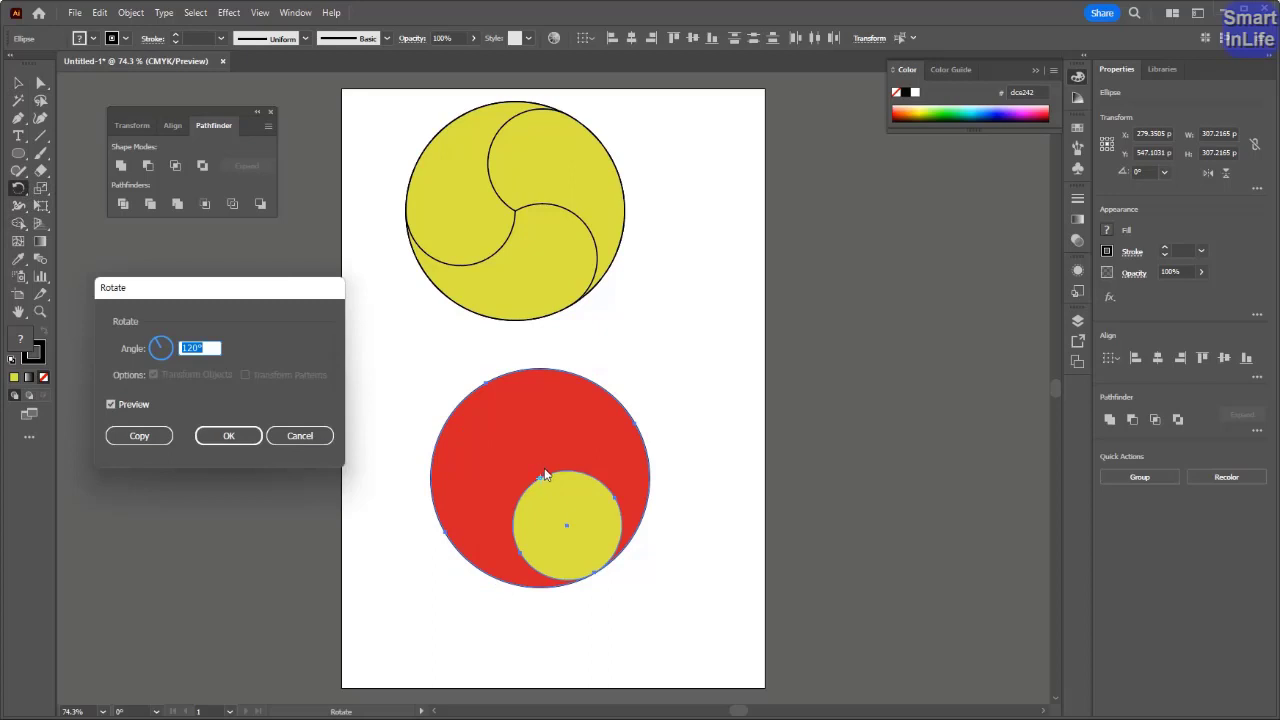
left_click(160, 435)
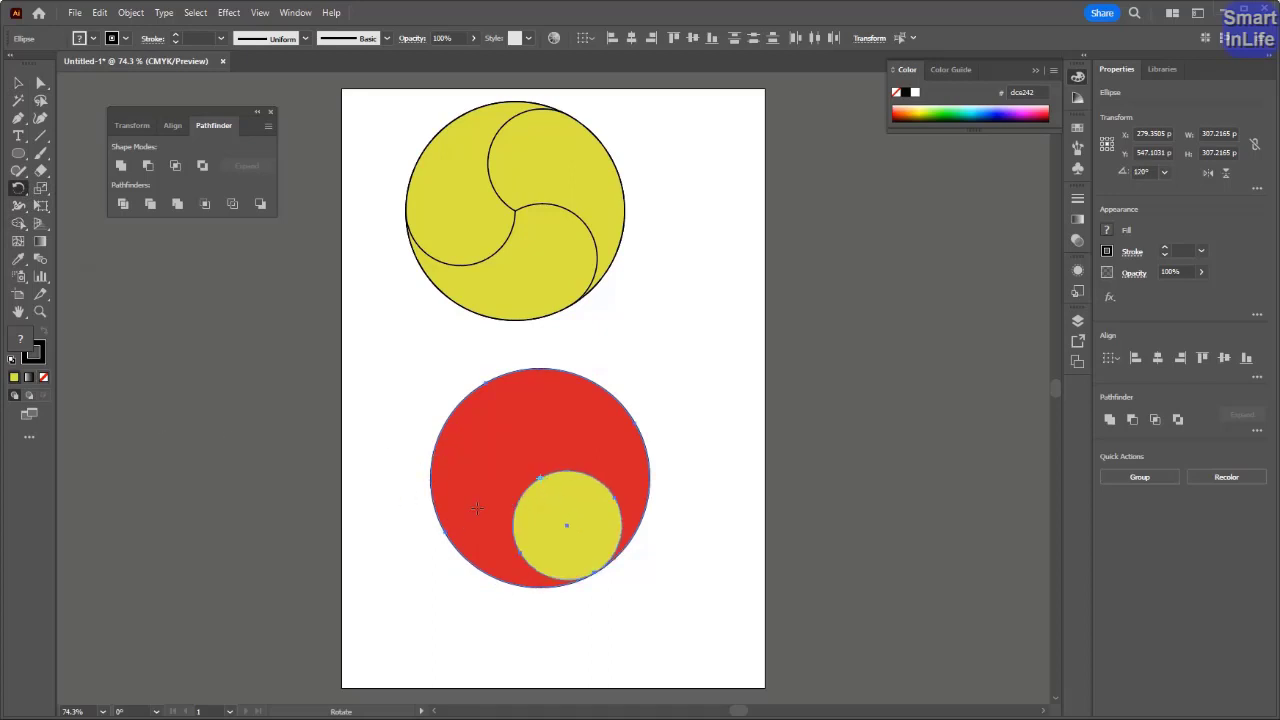
key("ctrl+d")
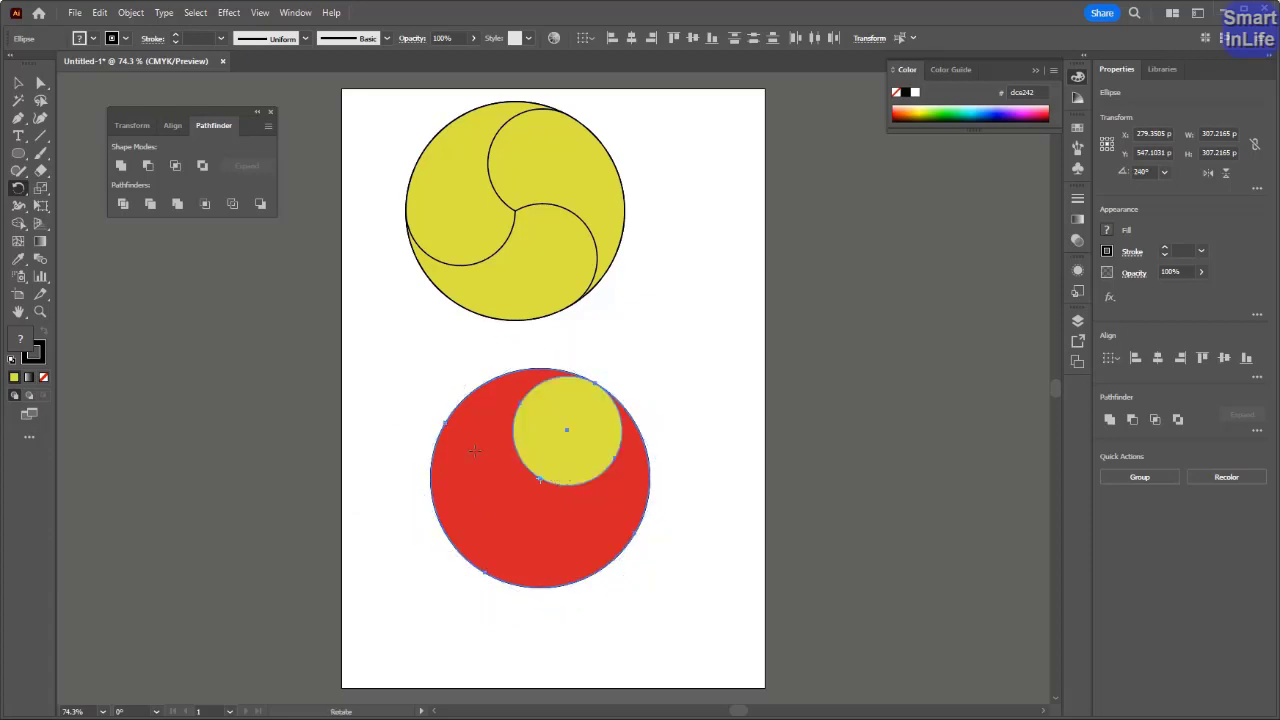
Merge the overlapping regions of the lower circles into three yellow swirl segments with the Shape Builder tool.
left_click(17, 82)
left_click_drag(337, 391, 622, 597)
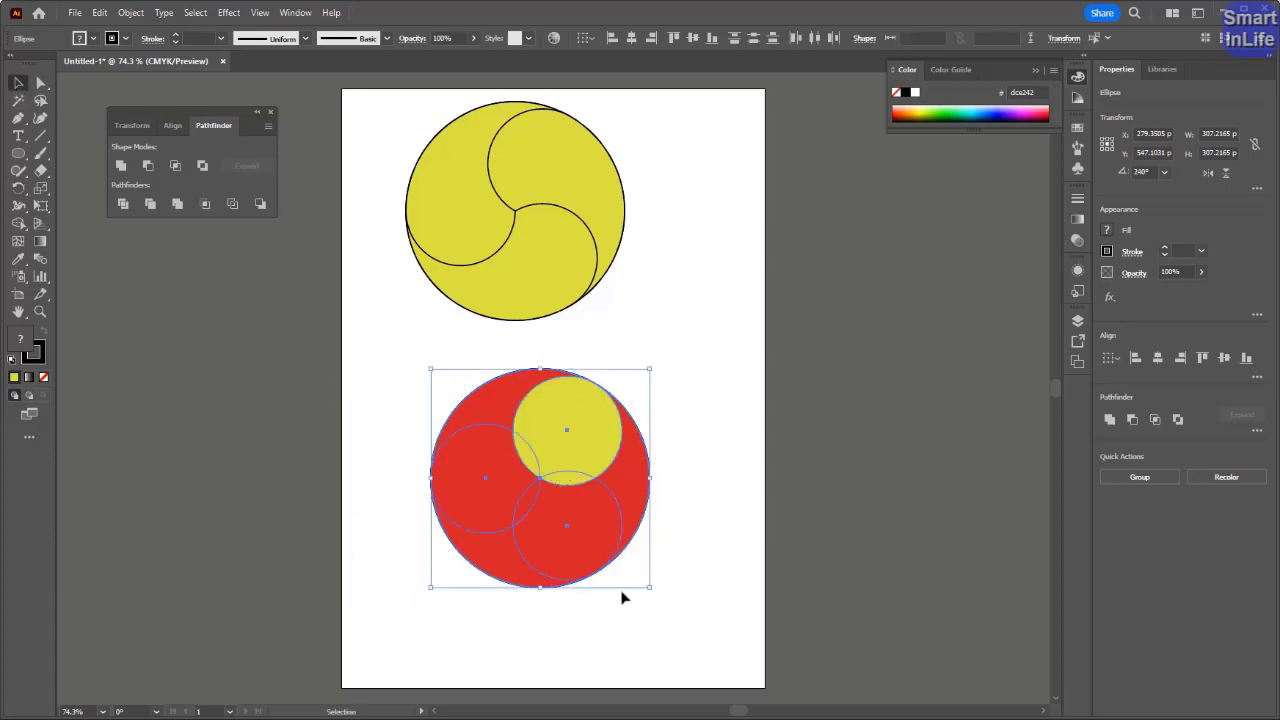
left_click(18, 222)
mouse_move(448, 454)
left_mouse_down()
mouse_move(488, 397)
mouse_move(528, 504)
left_mouse_up()
mouse_move(505, 565)
left_mouse_down()
mouse_move(565, 536)
mouse_move(565, 484)
mouse_move(620, 493)
mouse_move(591, 442)
mouse_move(522, 450)
left_mouse_up()
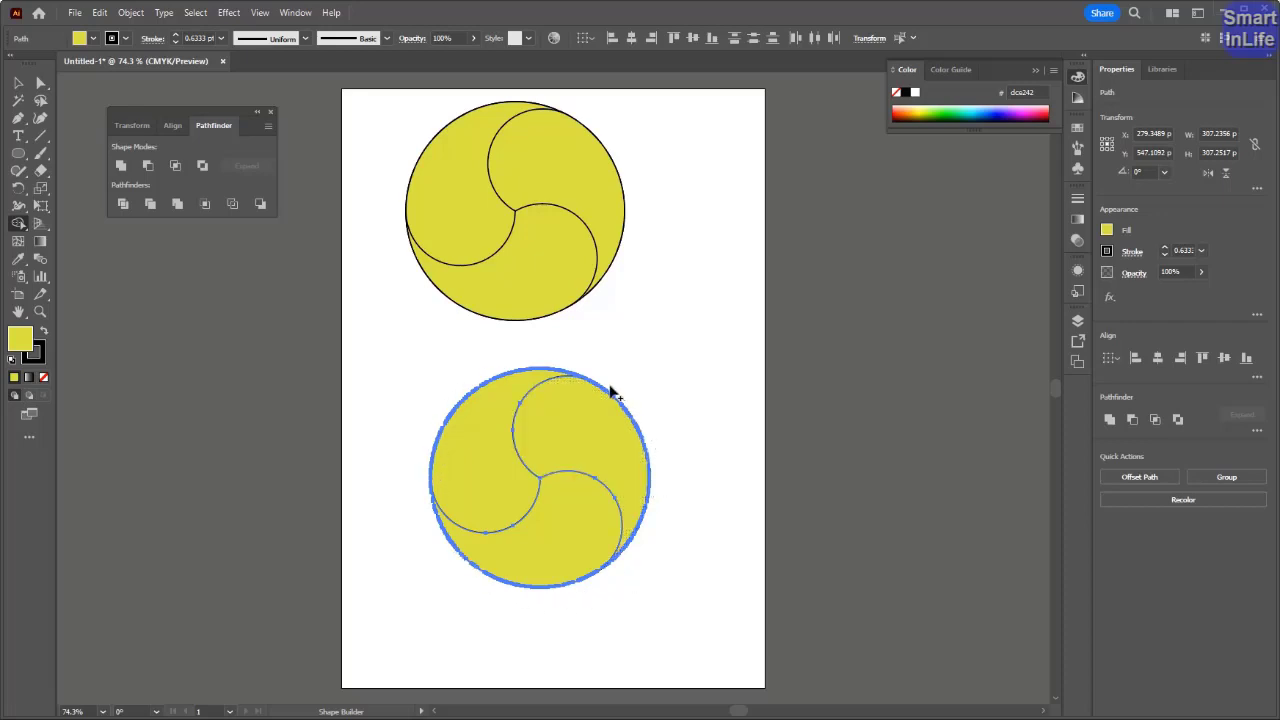
left_click(19, 84)
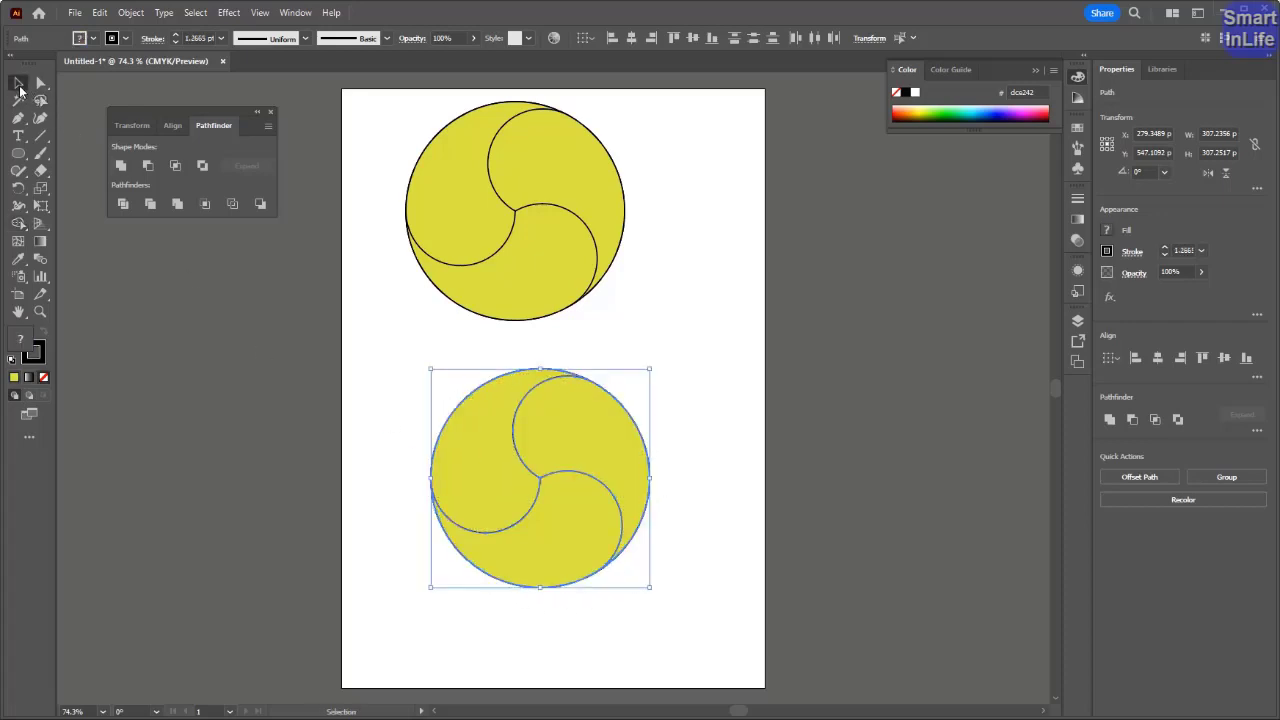
left_click(315, 437)
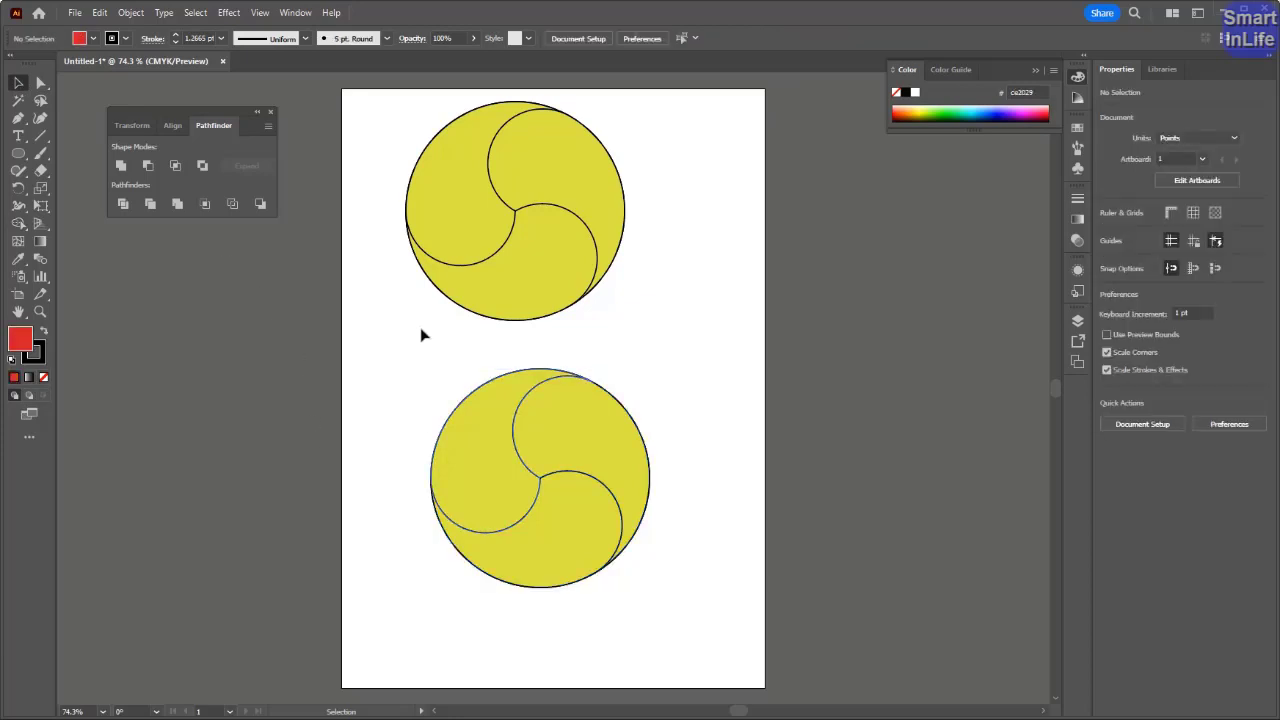
Compare the grouped upper swirl with the ungrouped lower swirl by selecting each of them in turn.
left_click(482, 200)
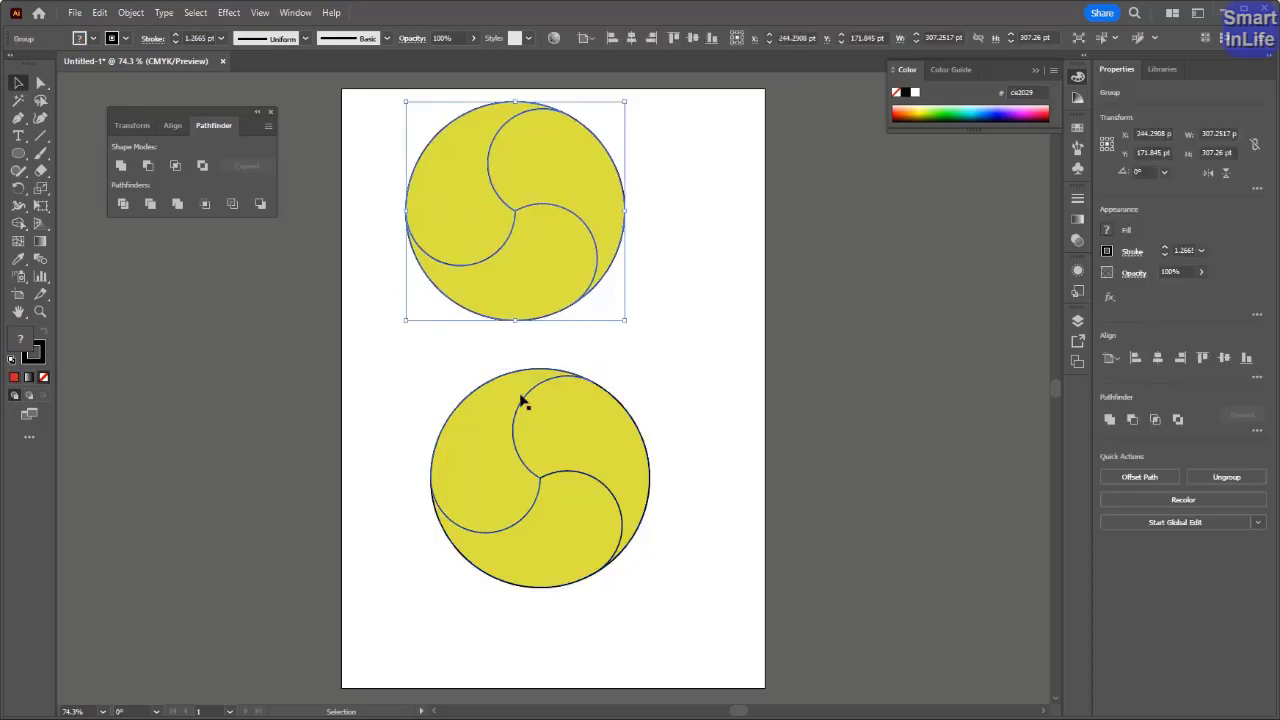
left_click(365, 412)
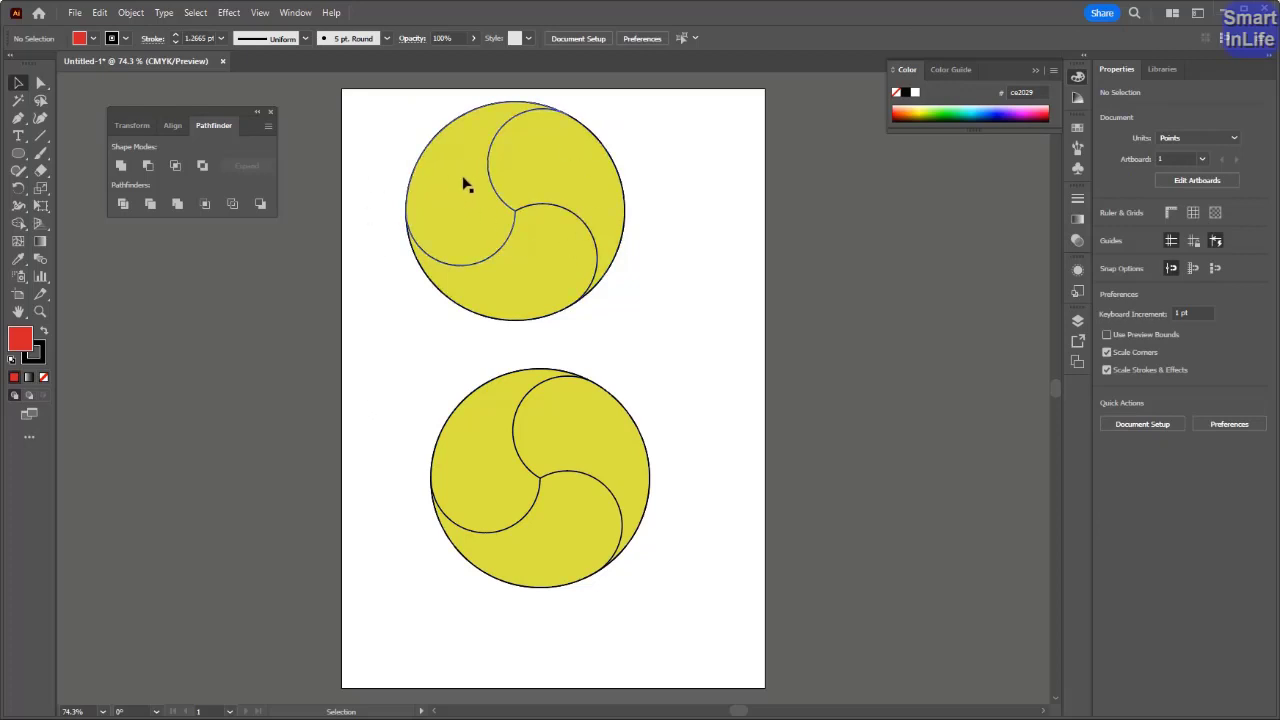
left_click(453, 208)
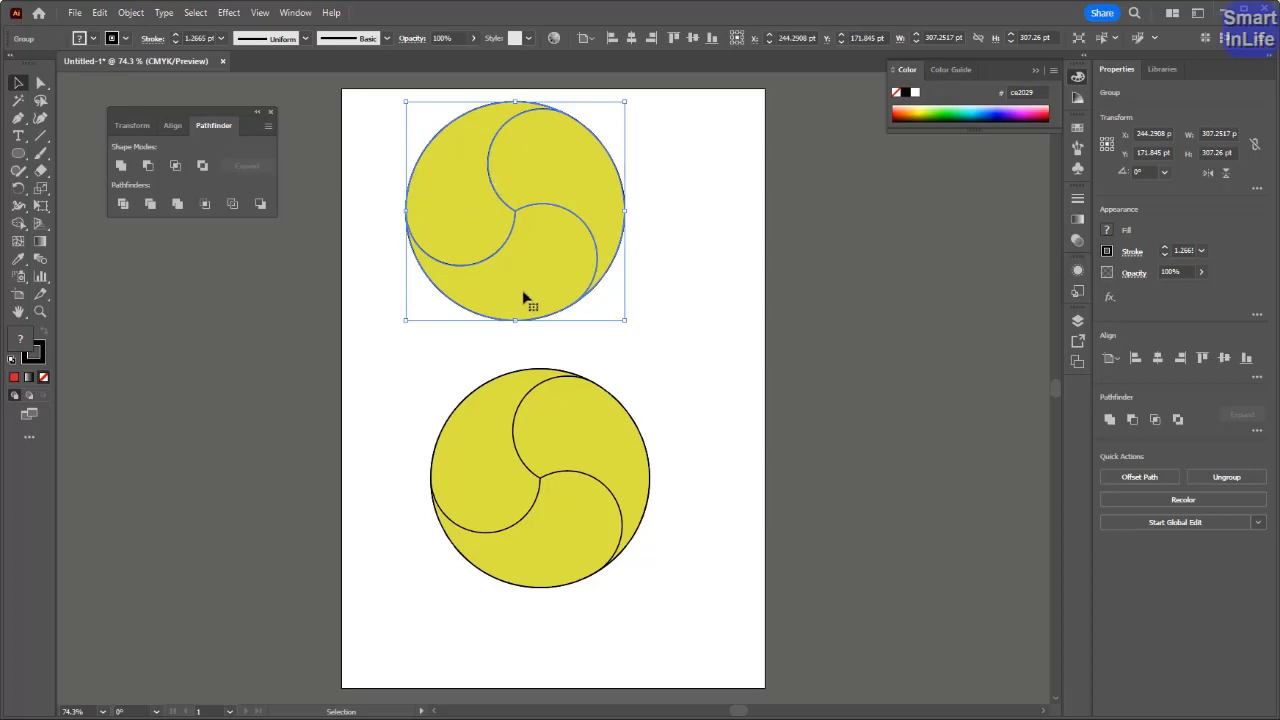
left_click(483, 461)
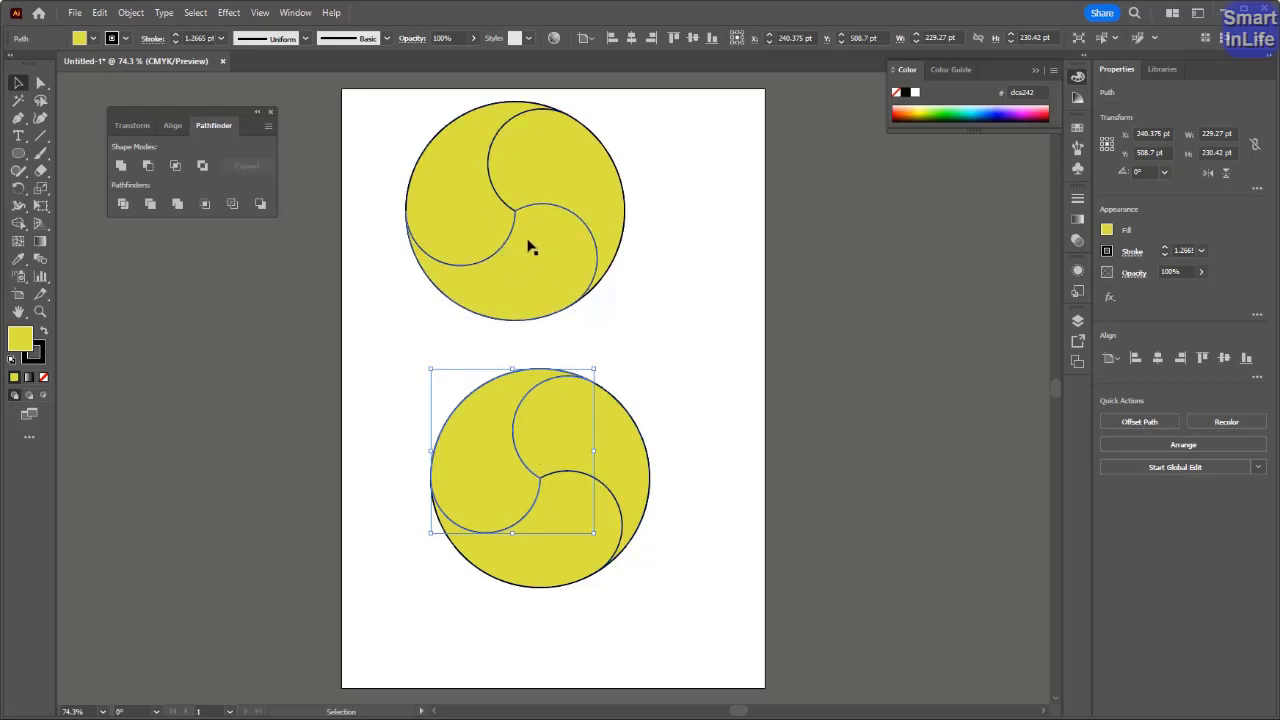
left_click(503, 222)
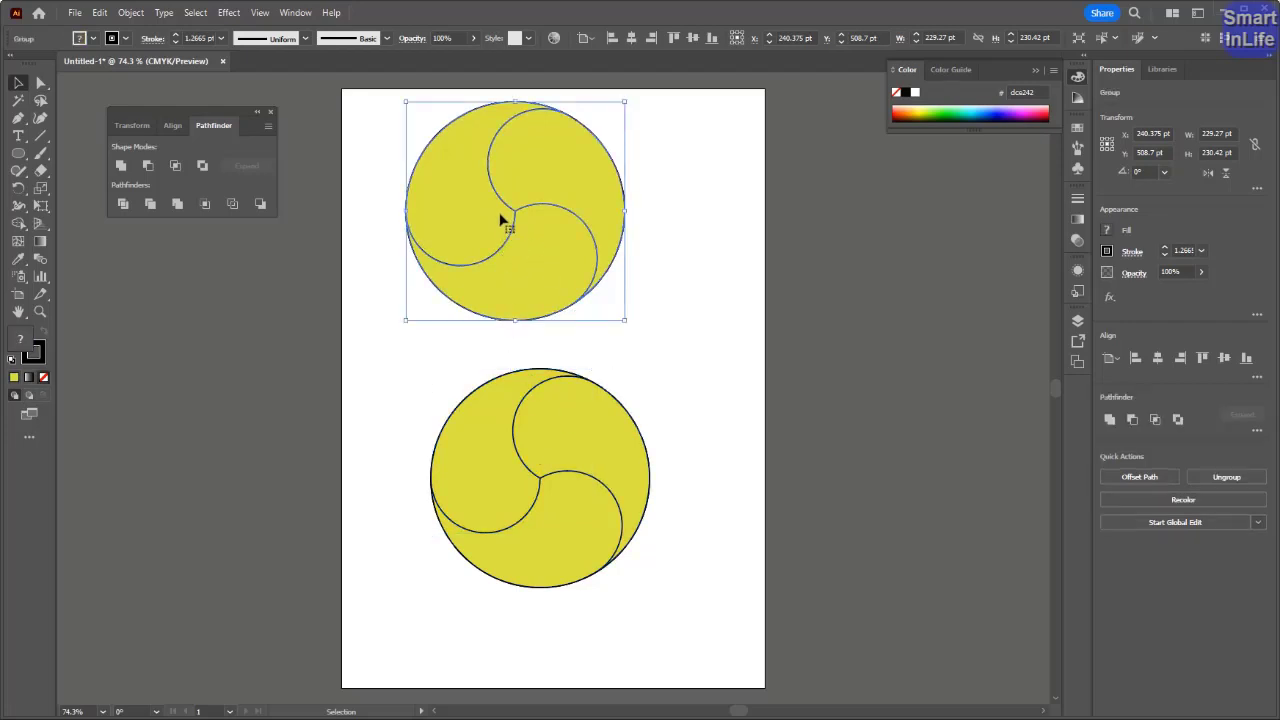
left_click(490, 485)
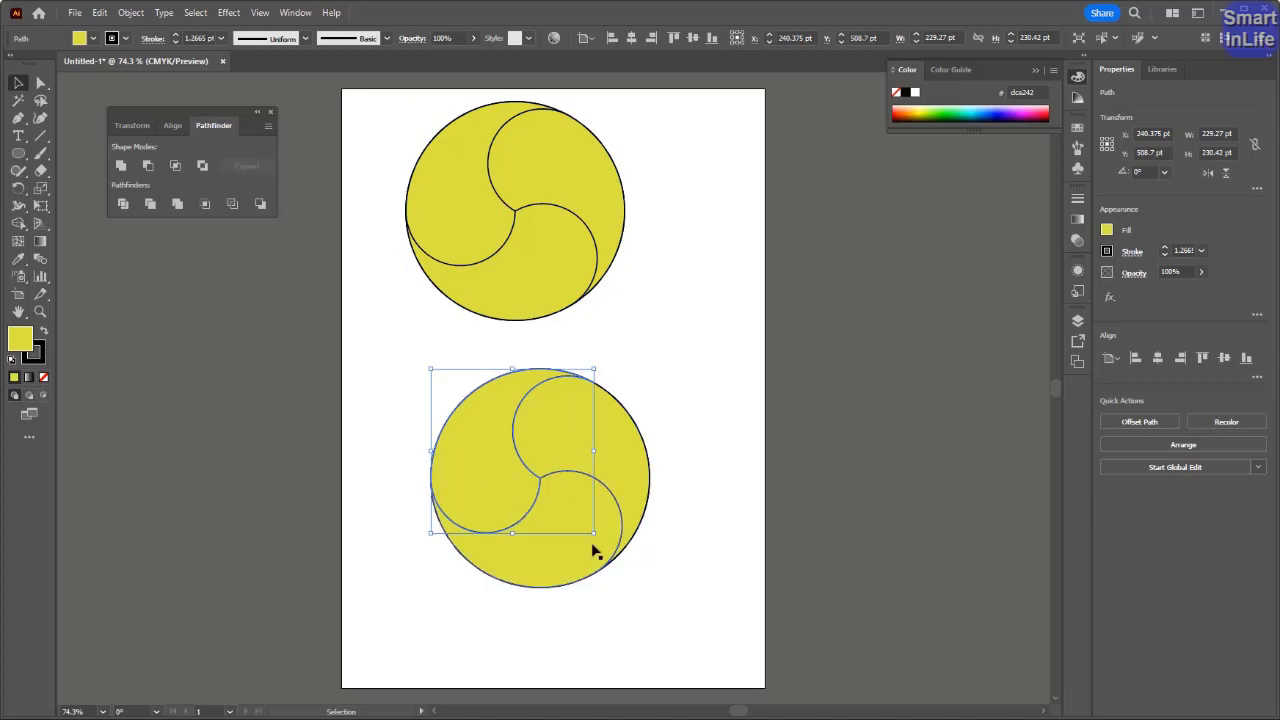
left_click(465, 195)
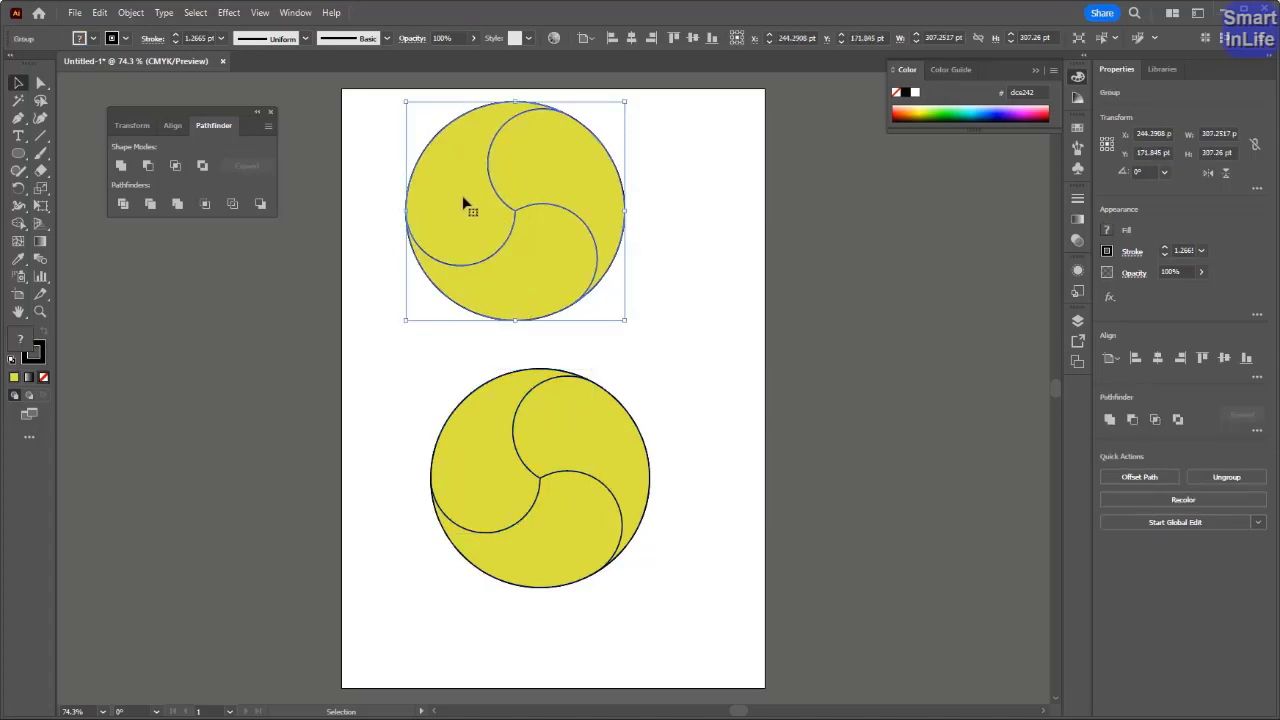
Recolor the left segment of the upper grouped swirl blue and its bottom segment red, without ungrouping it.
left_click(40, 83)
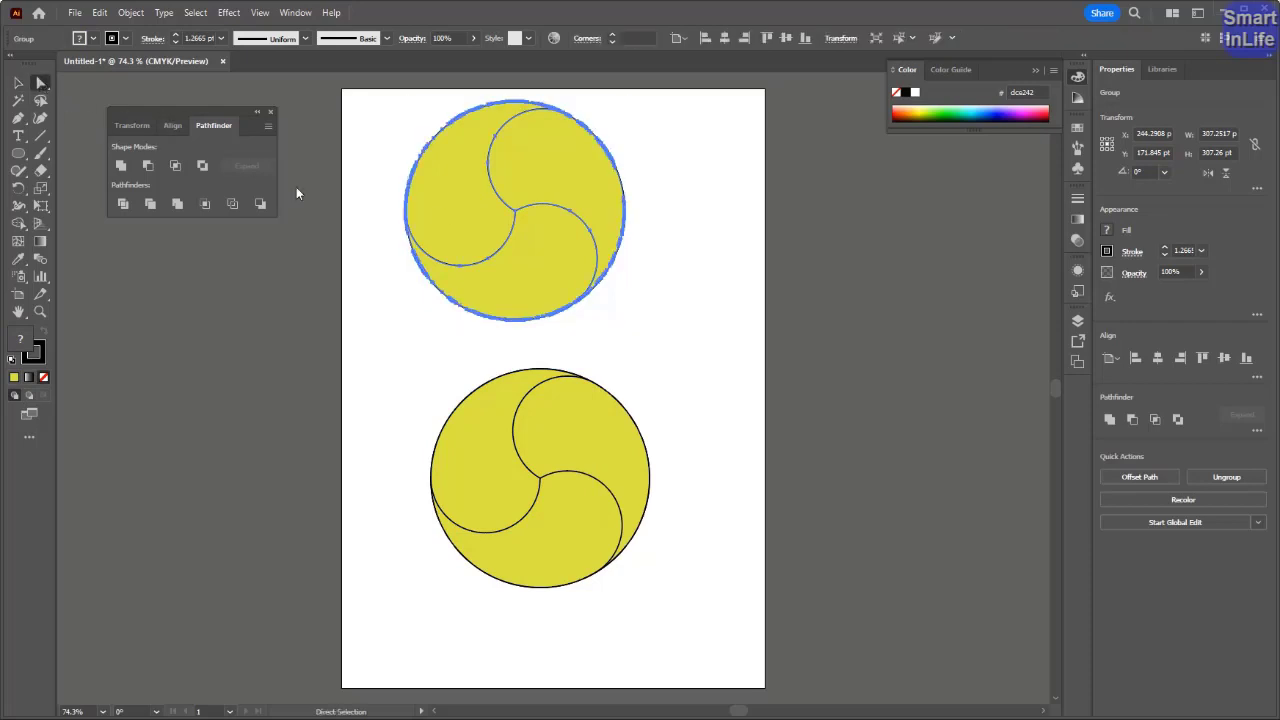
left_click(451, 214)
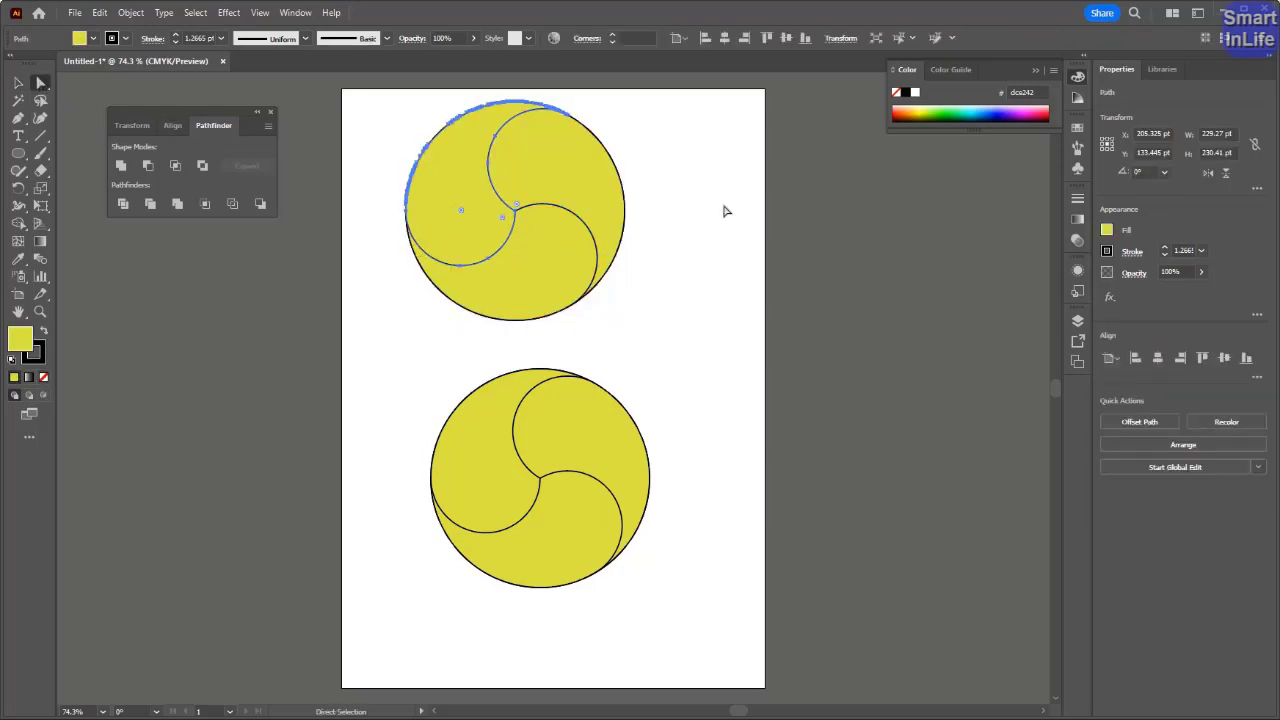
left_click(1027, 108)
left_click(546, 274)
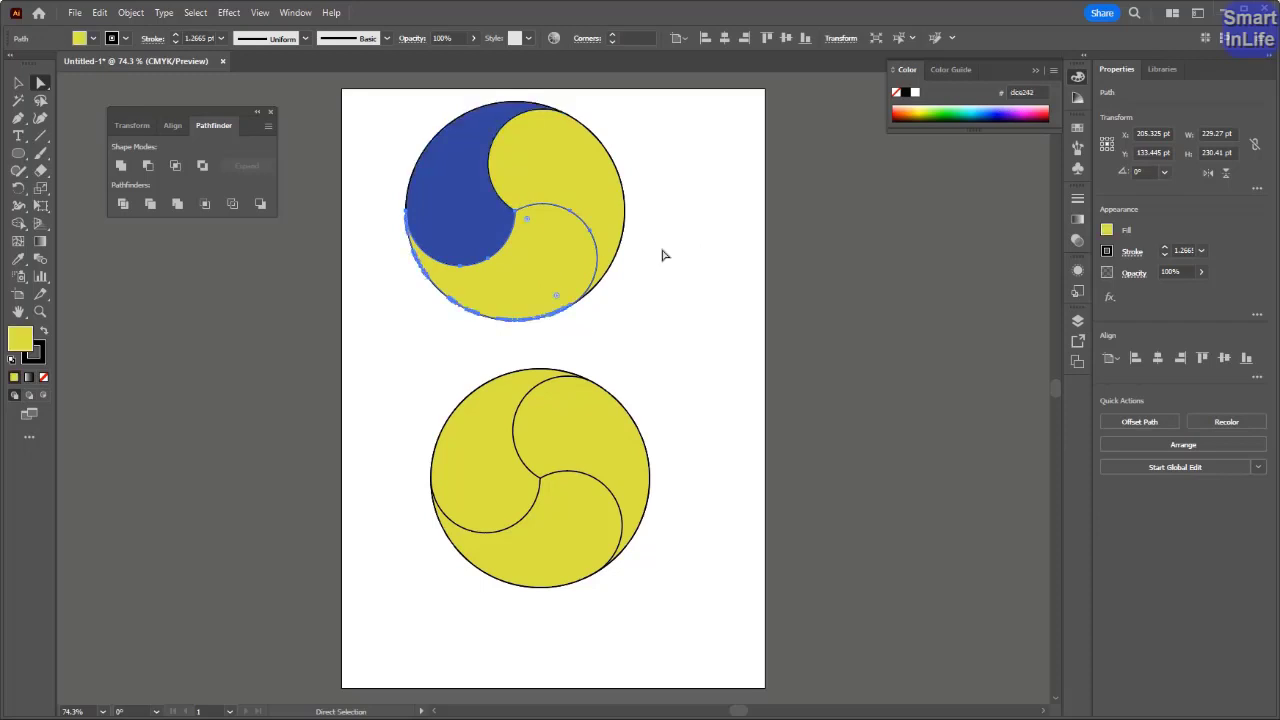
left_click(1048, 112)
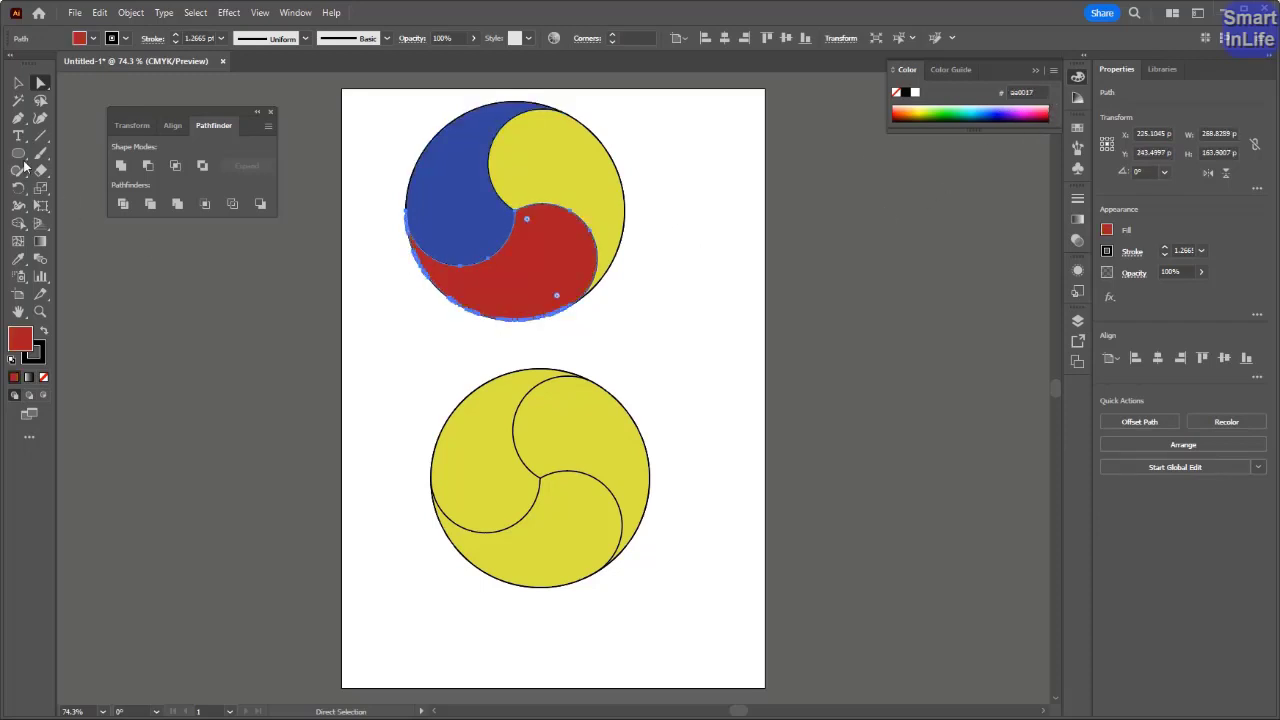
Recolor the left segment of the lower swirl blue and its bottom segment red.
left_click(17, 85)
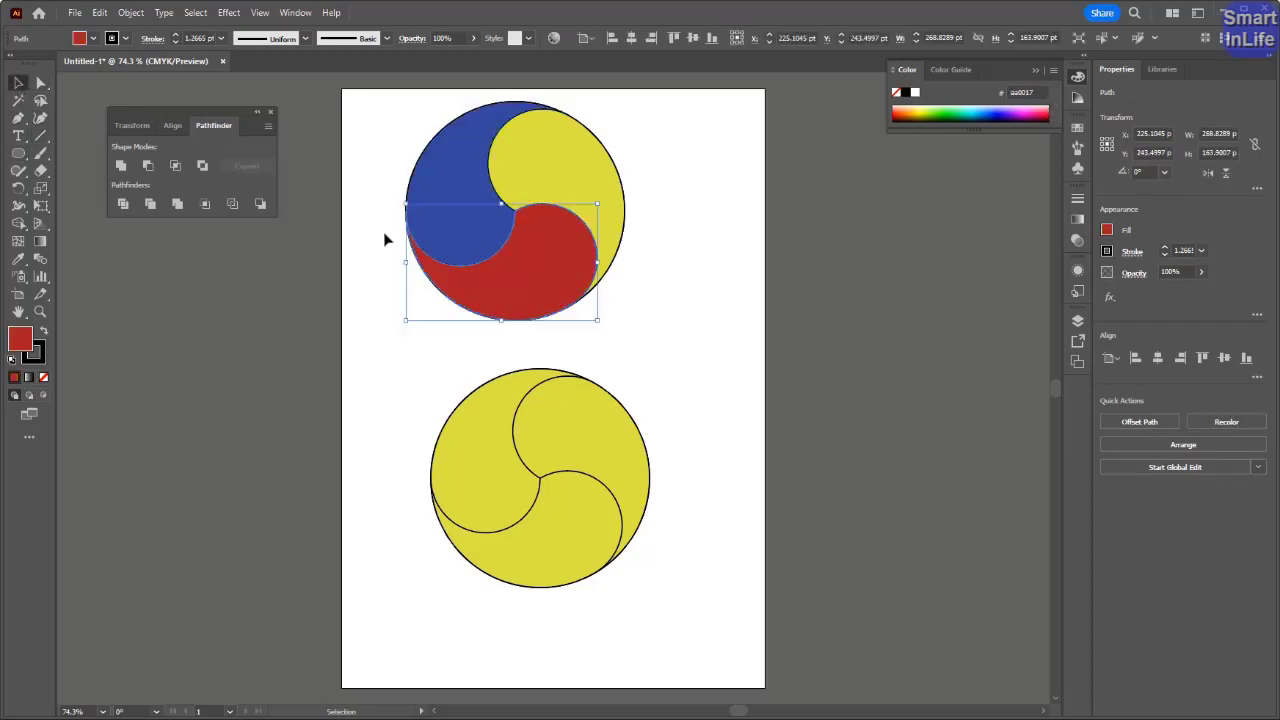
left_click(420, 400)
left_click(472, 471)
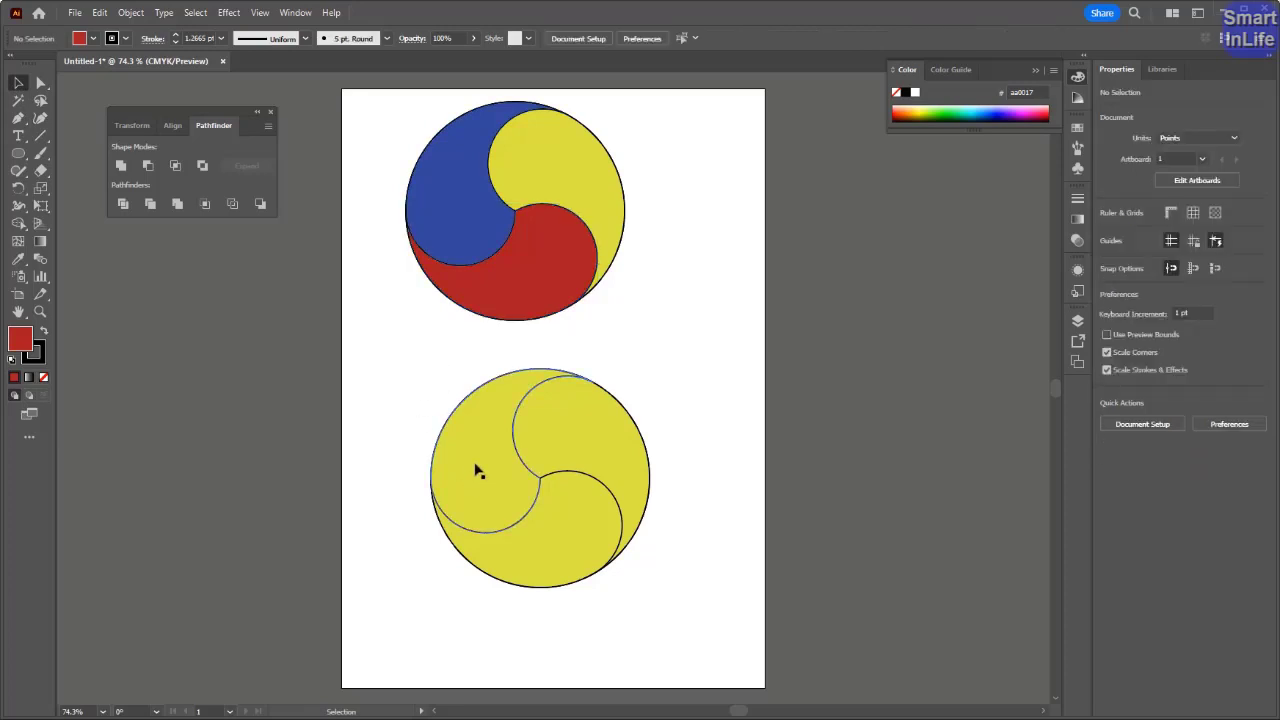
left_click(1006, 107)
left_click(551, 563)
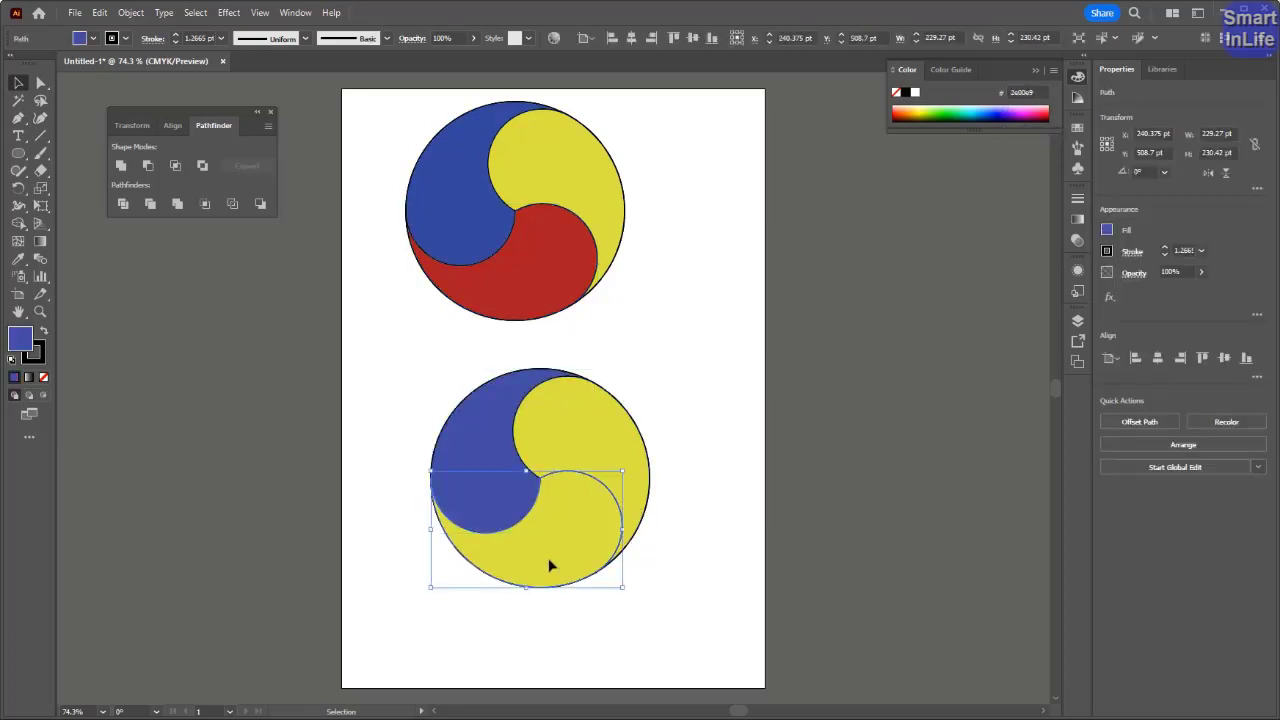
left_click(1046, 110)
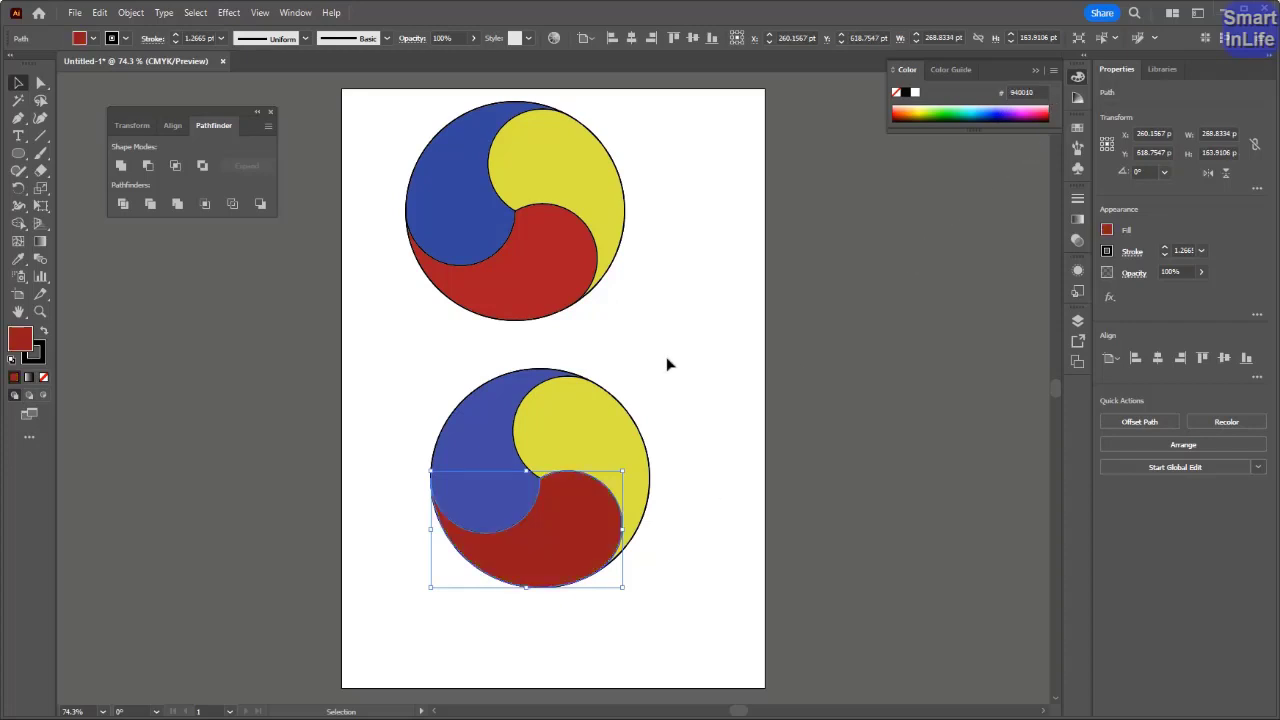
left_click(669, 364)
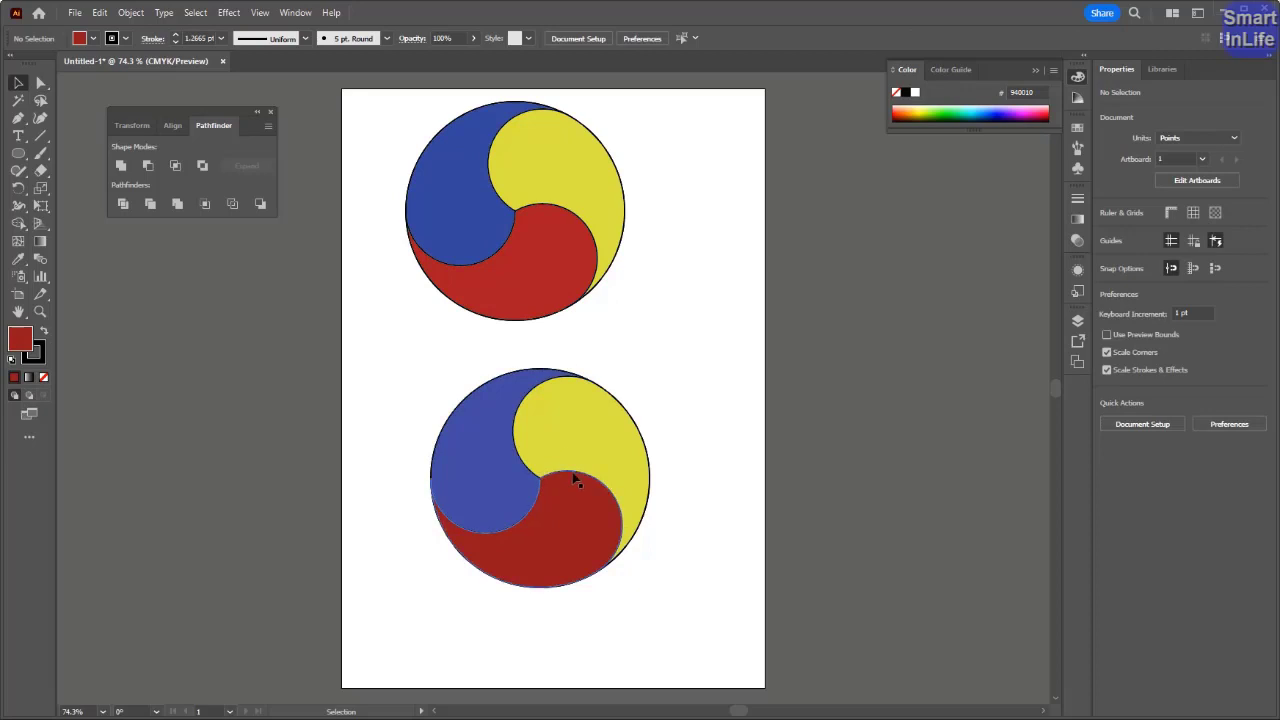
Move the upper swirl aside, over the artboard's right edge, and delete the leftover path fragments at its former place.
left_click(488, 402)
left_click(466, 228)
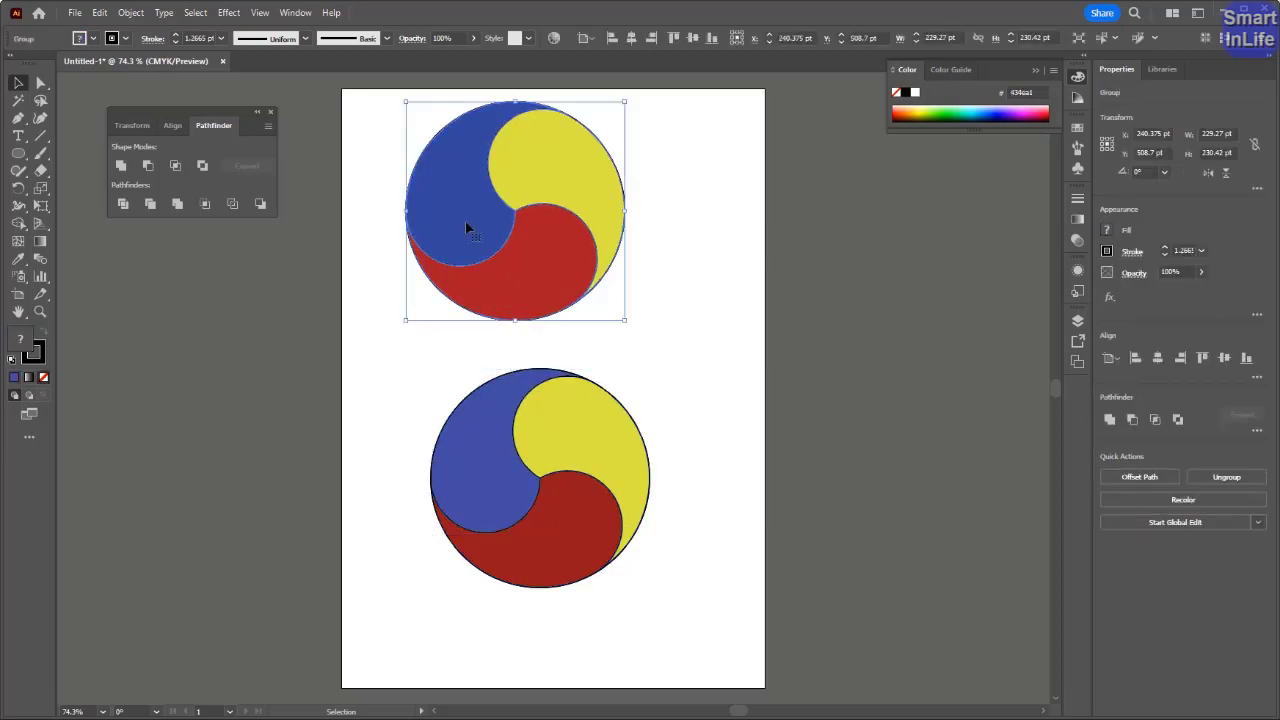
left_click(380, 106)
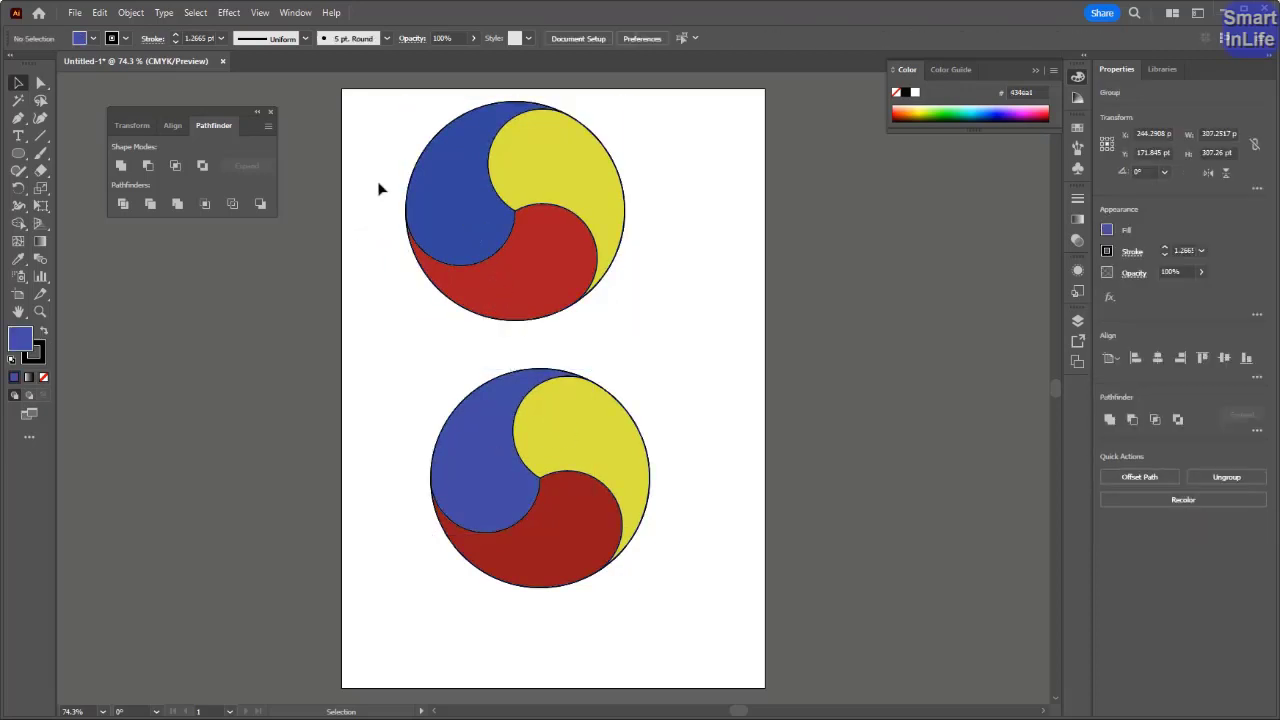
left_click_drag(488, 277, 787, 282)
left_click_drag(643, 345, 355, 100)
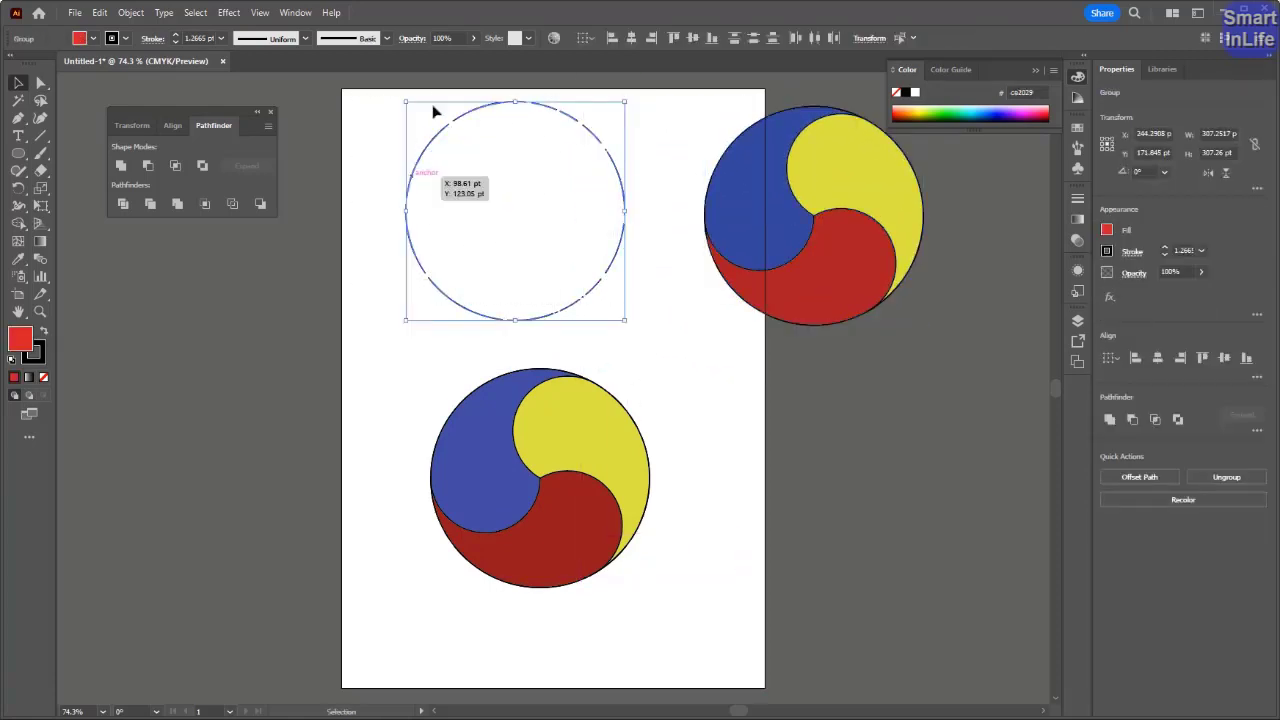
key("Delete")
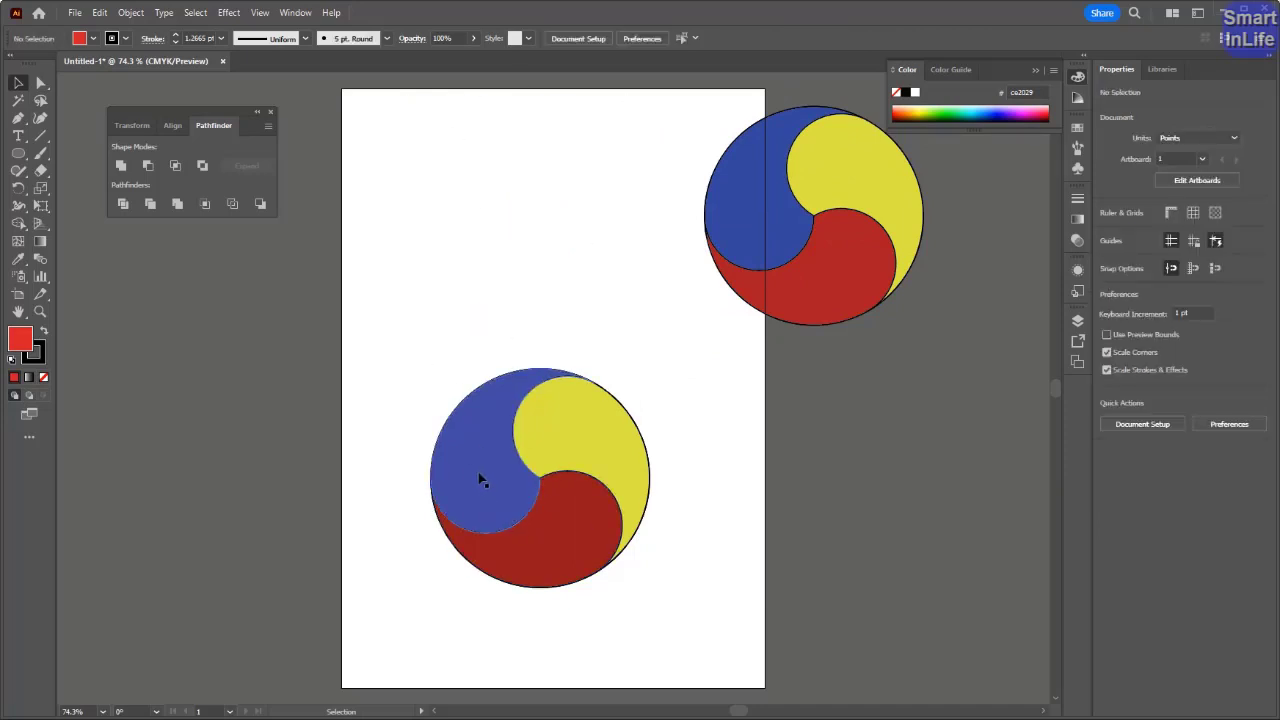
Move the three segments of the lower swirl together off to the right and delete the leftover path fragments behind them.
left_click(503, 412)
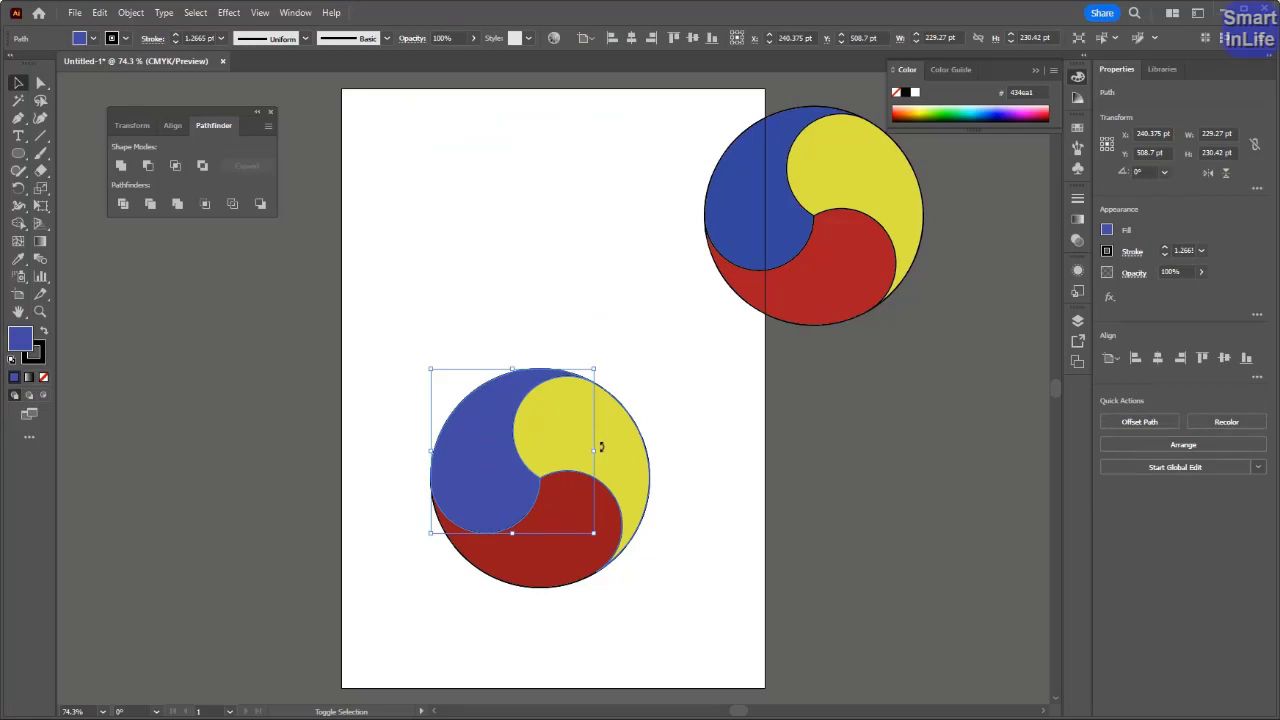
left_click(640, 491, "shift")
left_click(552, 578, "shift")
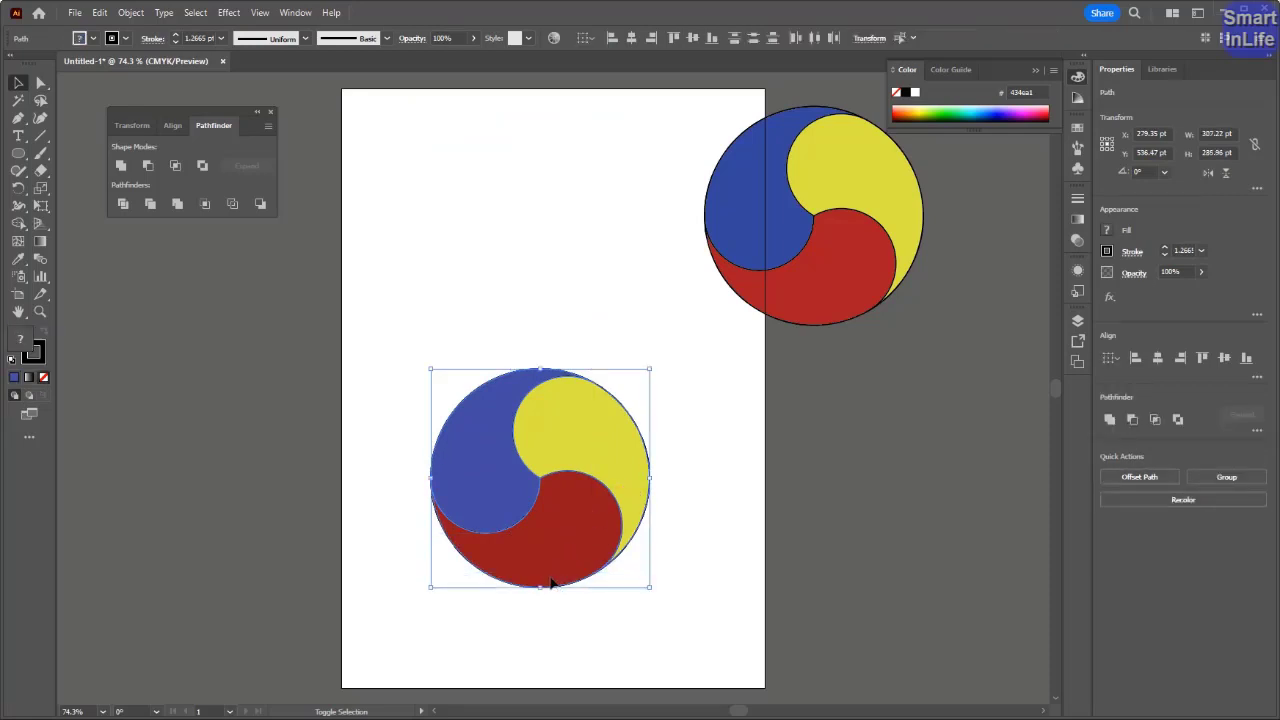
left_click_drag(497, 478, 797, 476)
left_click_drag(452, 410, 677, 630)
key("Delete")
Move both colored swirls back onto the artboard, one above the other and vertically lined up.
left_click_drag(779, 233, 474, 237)
left_click_drag(891, 534, 576, 550)
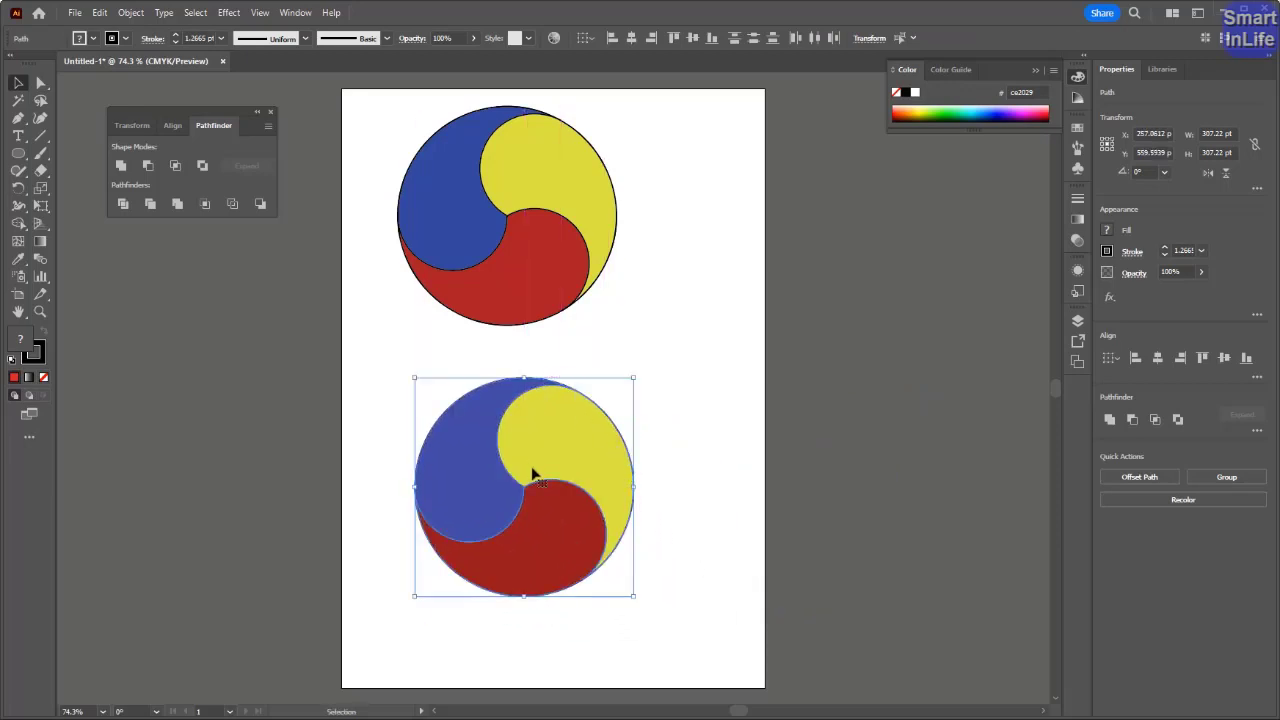
left_click_drag(535, 473, 552, 528)
left_click_drag(540, 270, 566, 288)
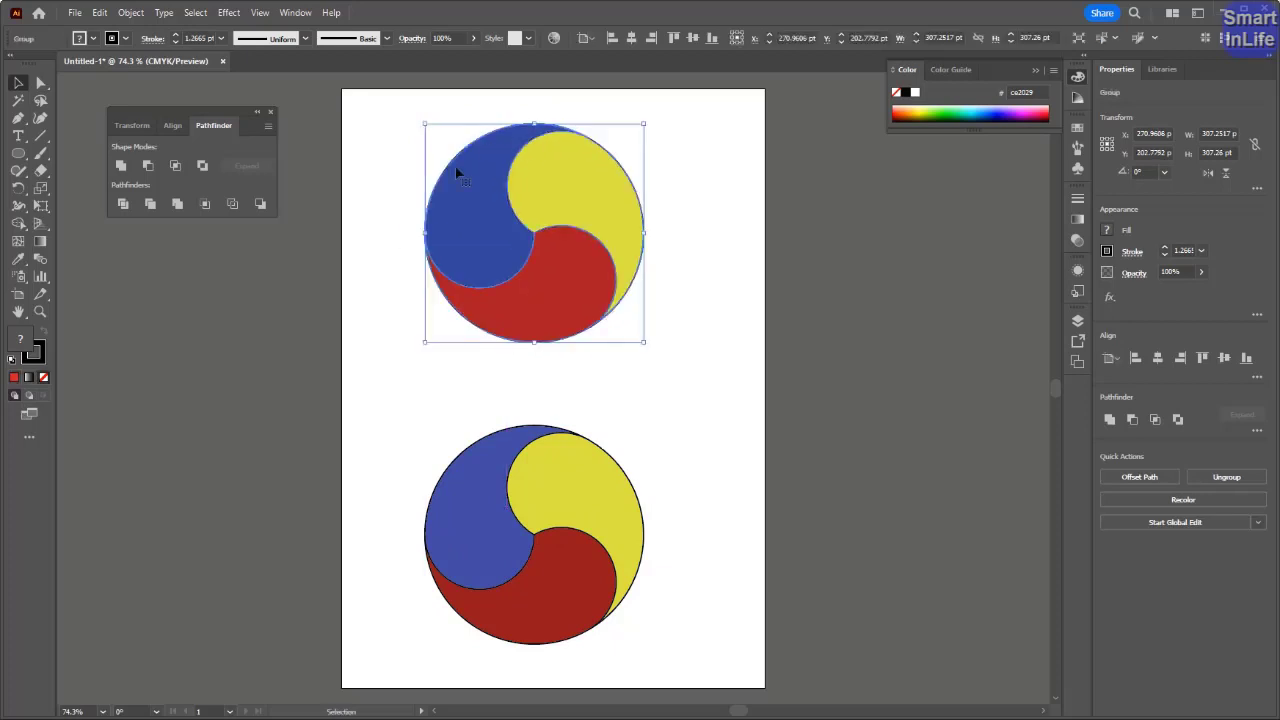
left_click_drag(461, 297, 507, 313)
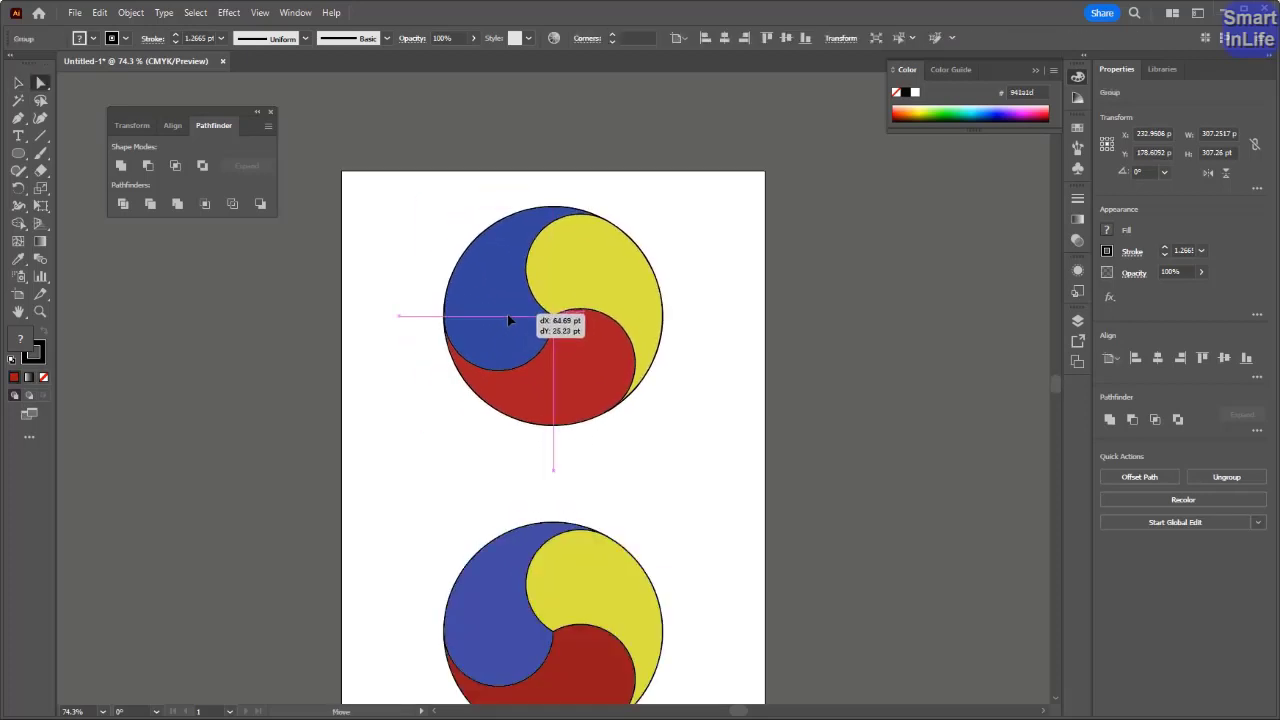
Thicken the stroke of the whole upper swirl to 9 pt.
left_click(729, 391)
left_click_drag(404, 175, 661, 434)
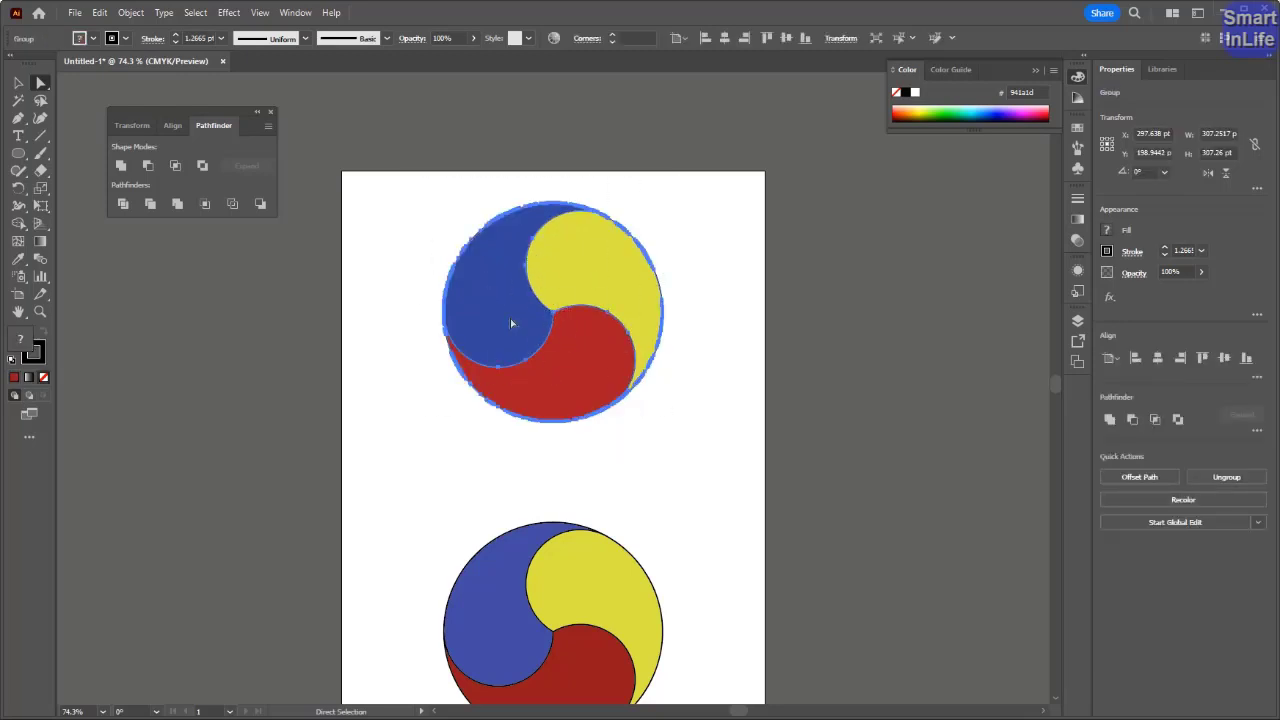
left_click(176, 35)
left_click(176, 35)
left_click(176, 35)
left_click(176, 35)
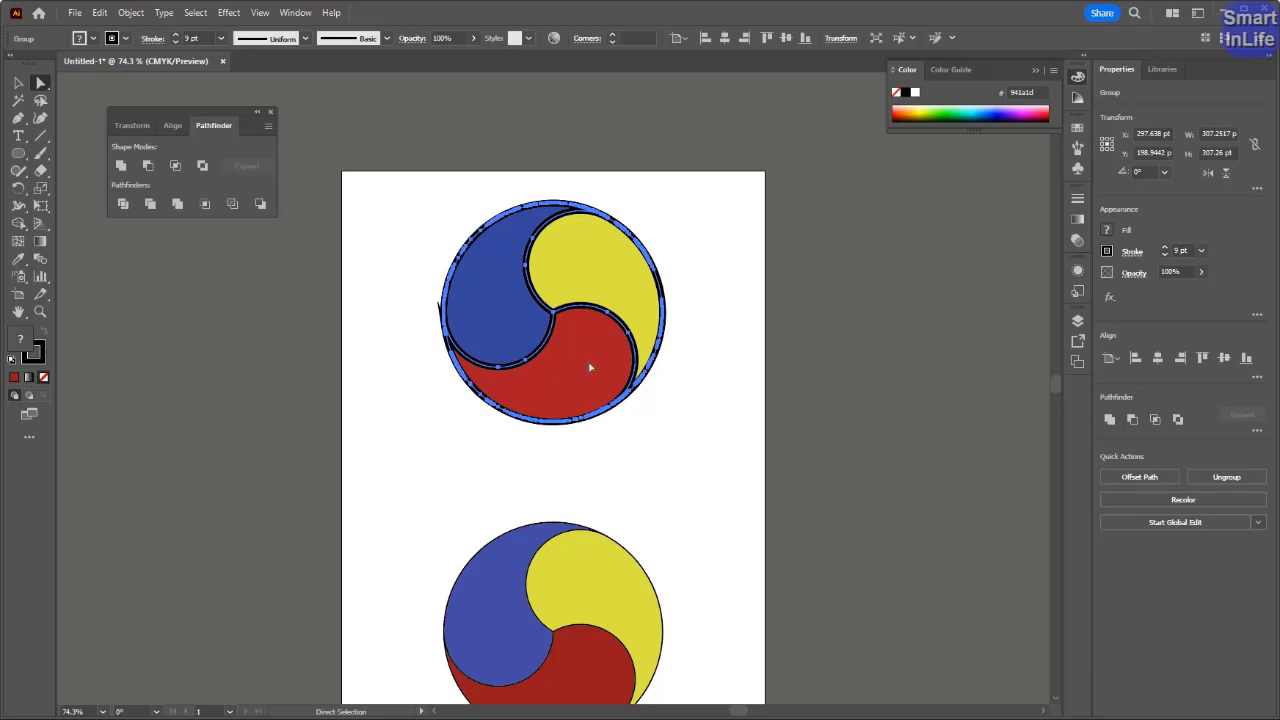
Expand the fill and stroke of the upper swirl, and split the overlapping shapes with Pathfinder Divide.
left_click(131, 13)
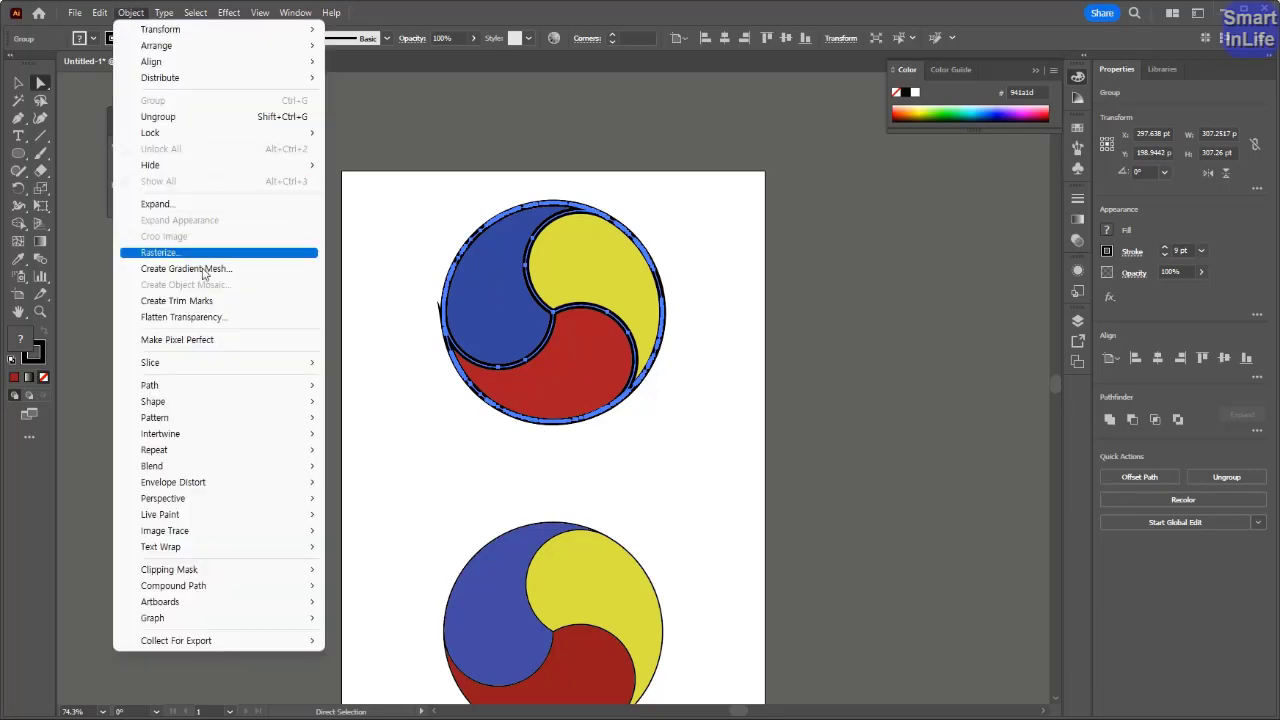
left_click(205, 204)
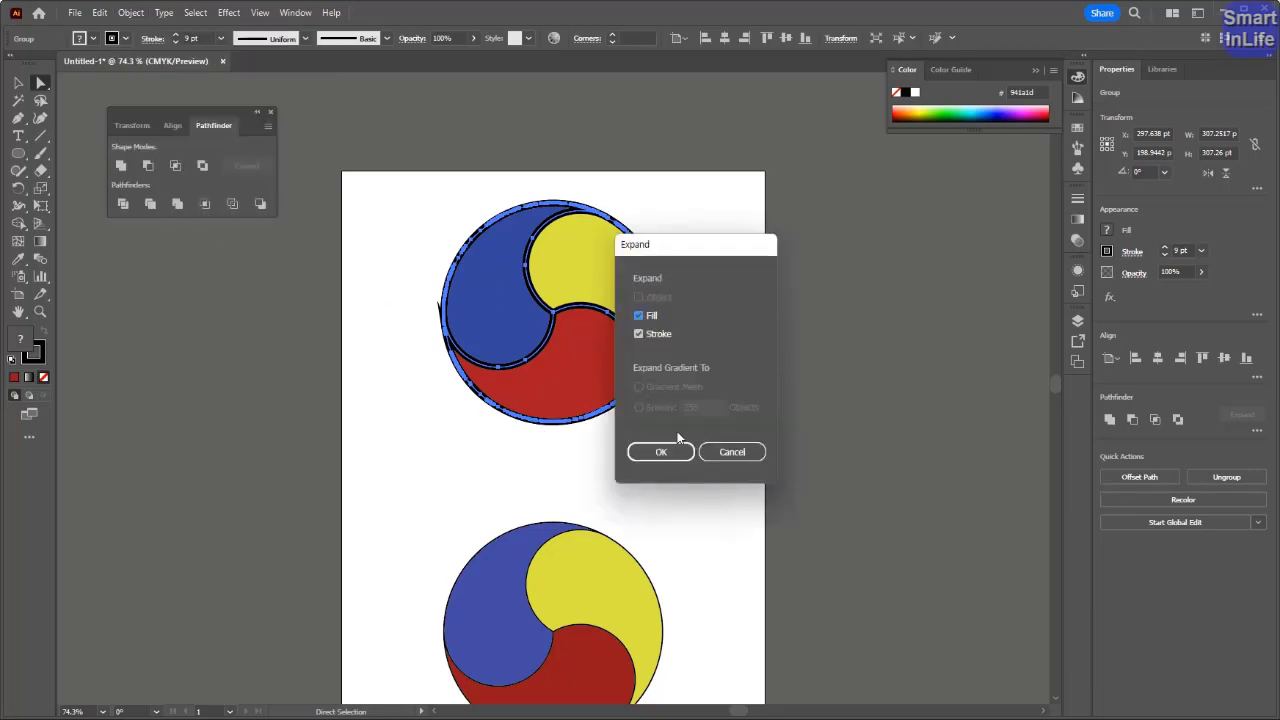
left_click(660, 452)
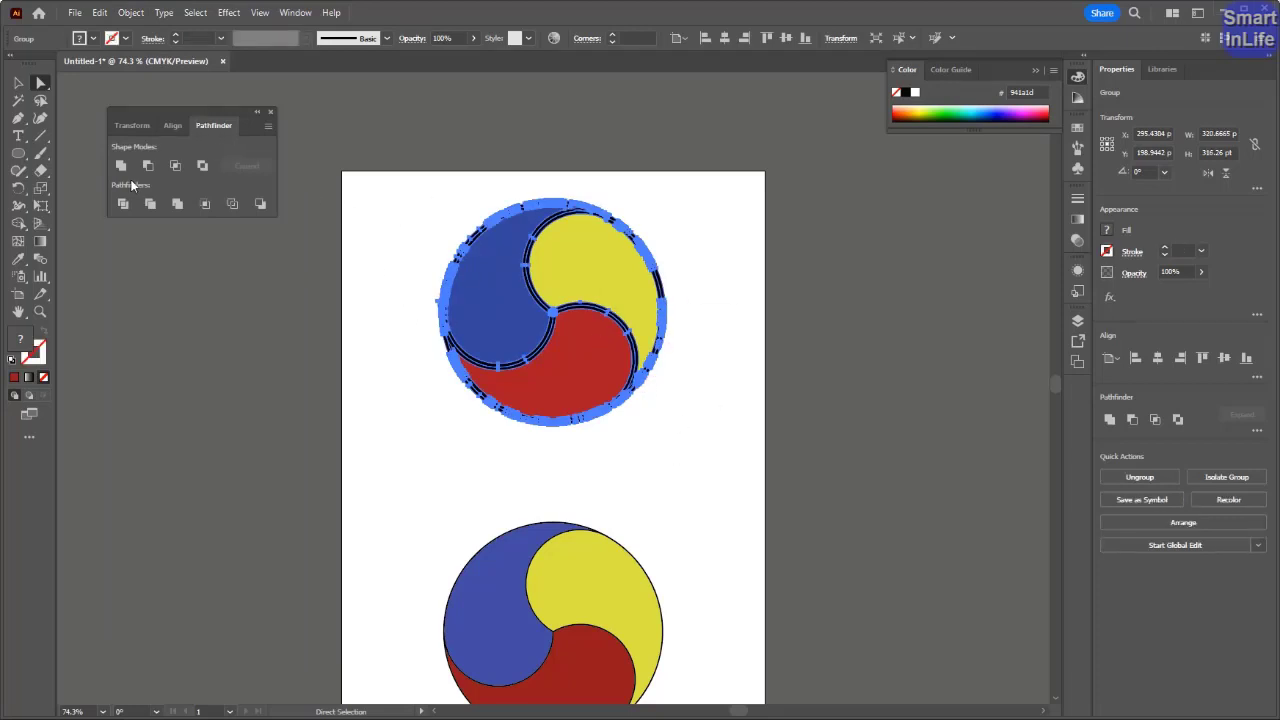
left_click(126, 204)
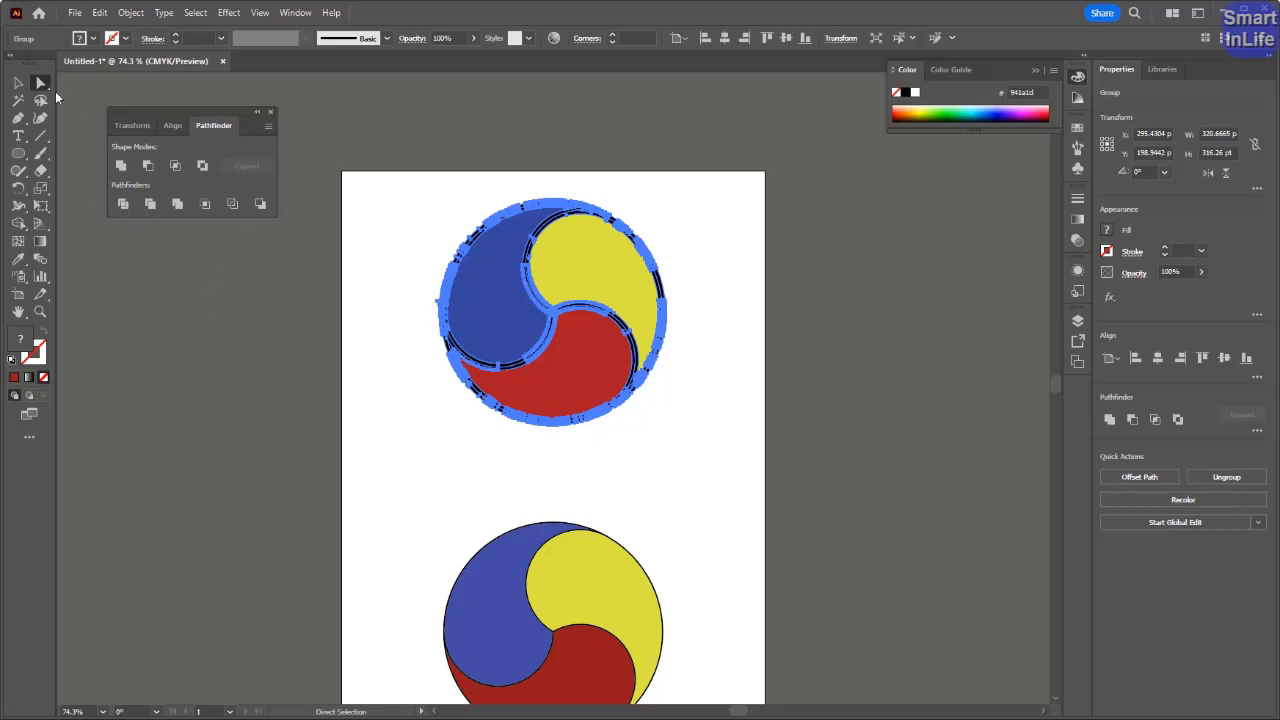
left_click(368, 196)
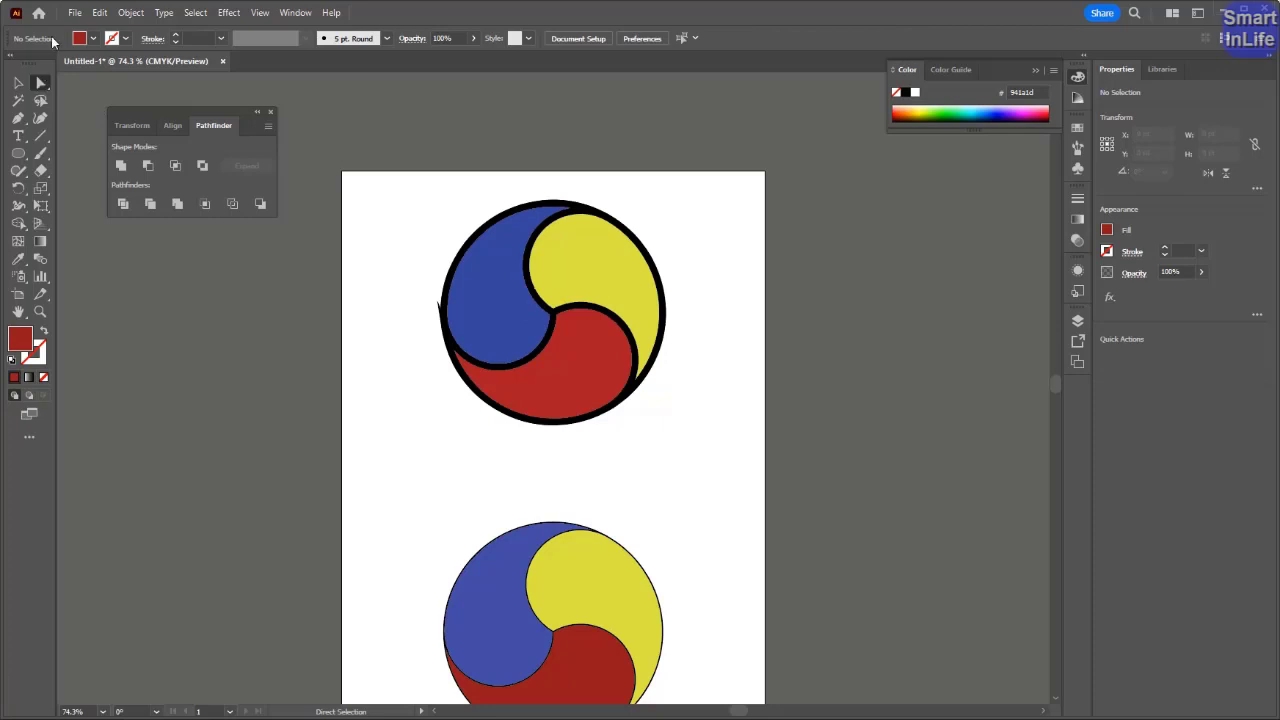
Move the blue, yellow and red segments of the upper swirl together to the right, away from their black outline.
left_click(494, 301)
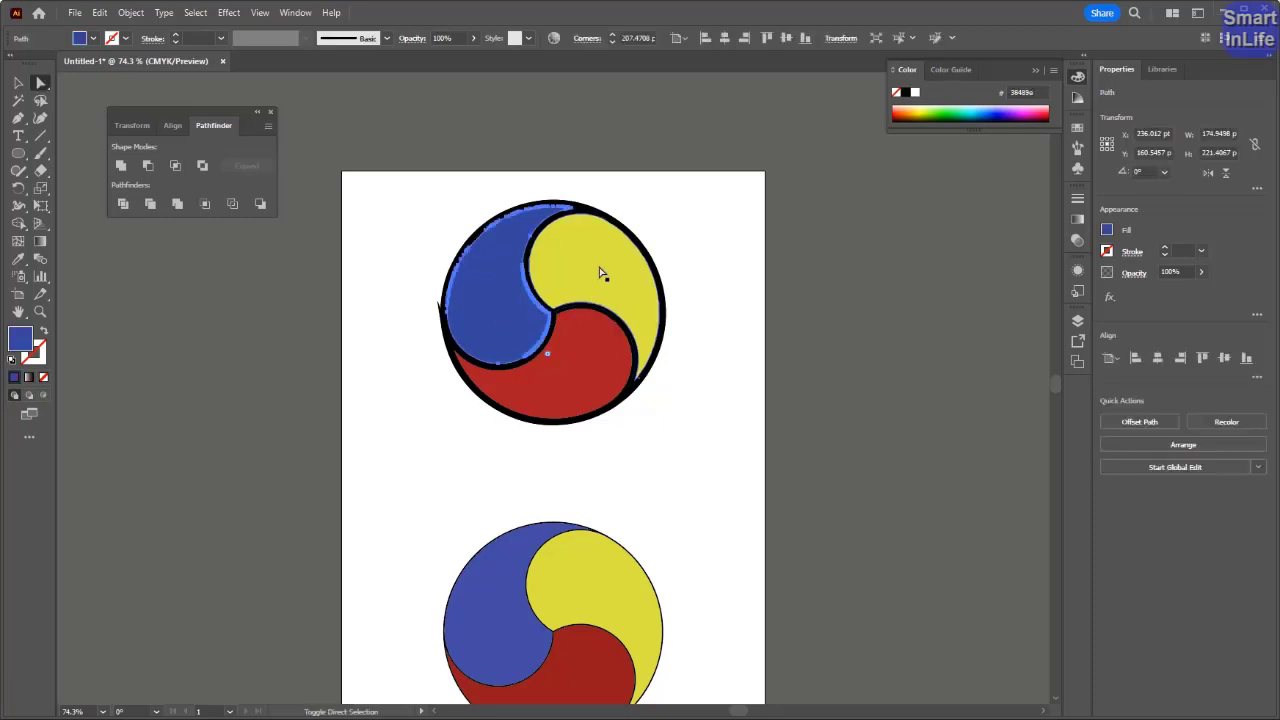
left_click(600, 270, "shift")
left_click(580, 373, "shift")
left_click(580, 373, "shift")
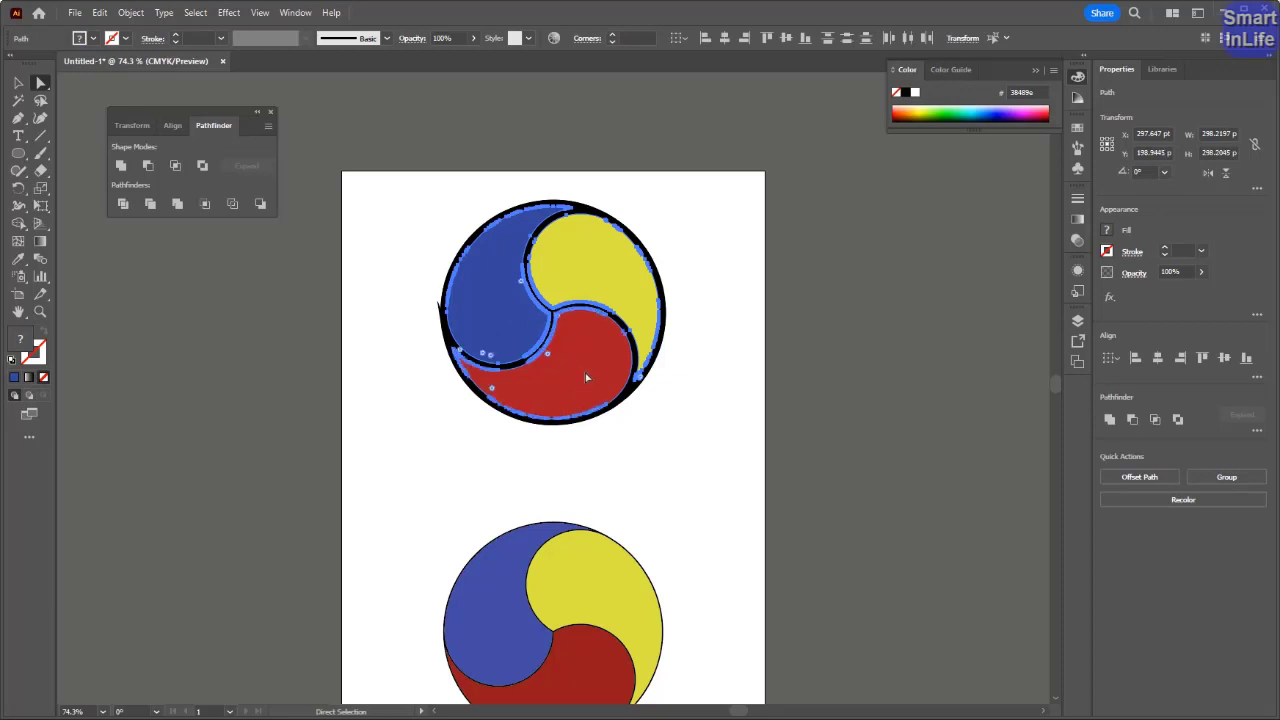
left_click_drag(587, 377, 876, 380)
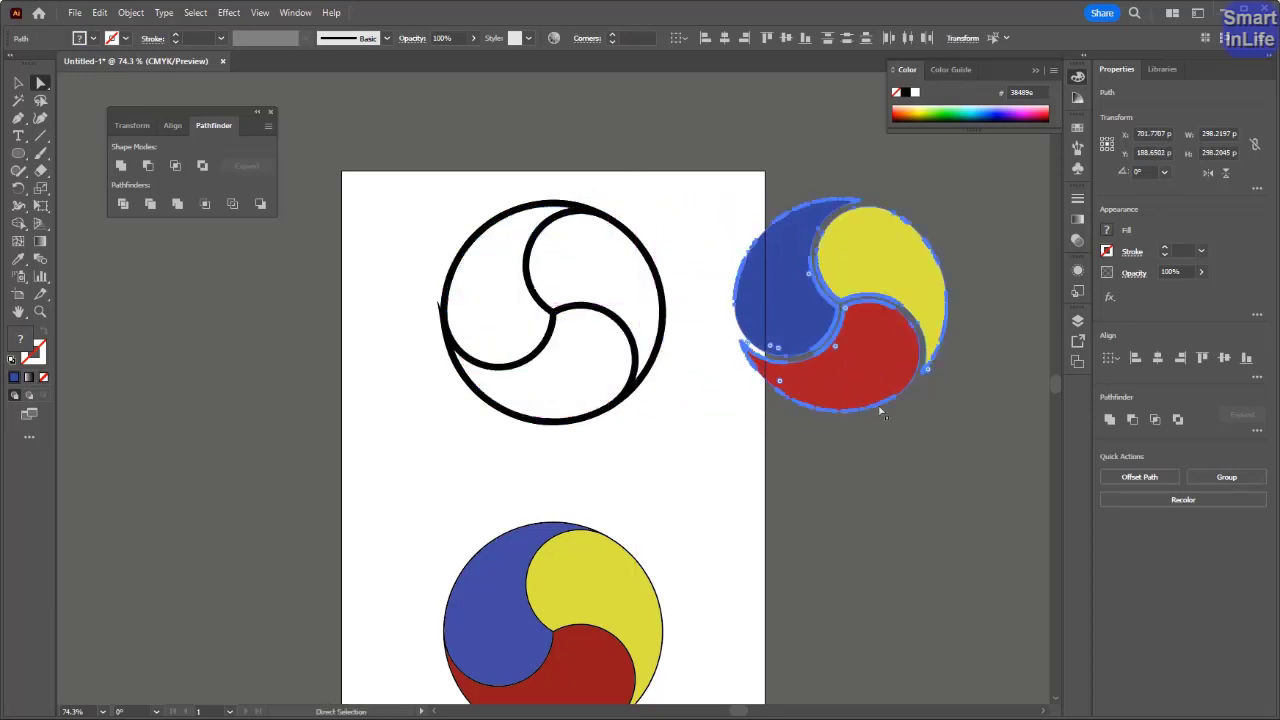
Delete the black outline left behind by the upper swirl's colored segments.
left_click(845, 468)
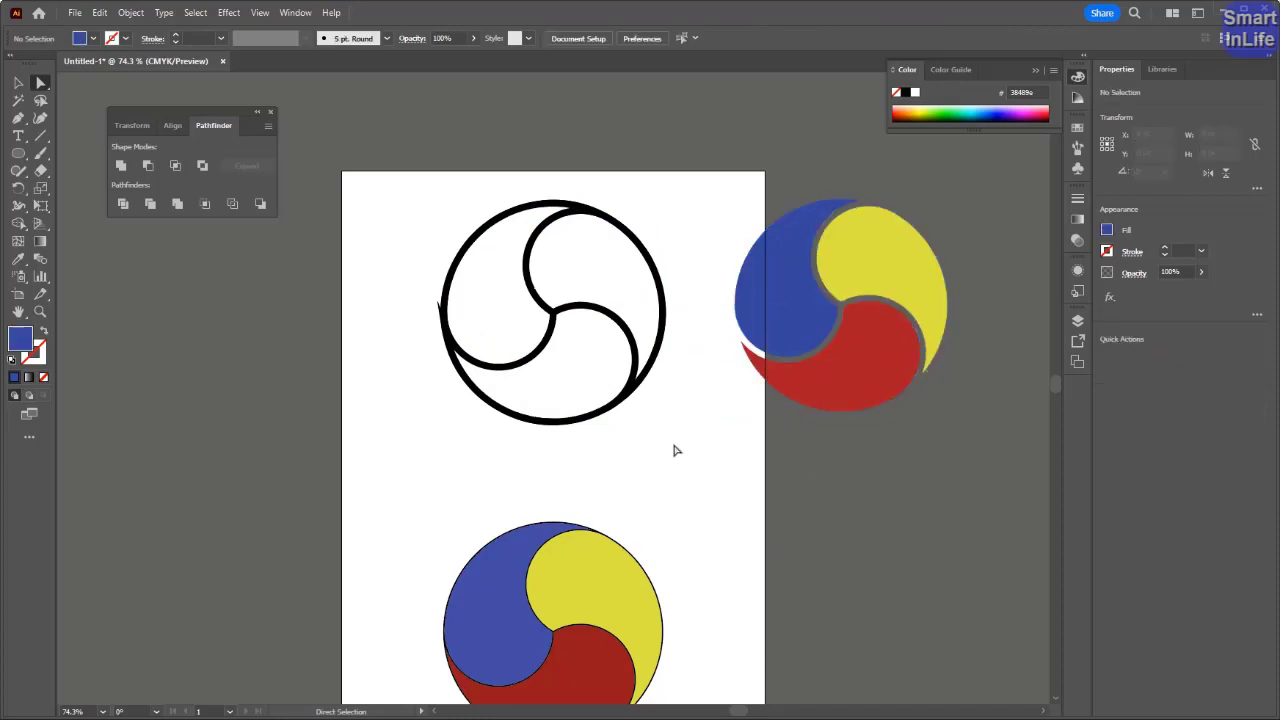
left_click_drag(674, 449, 361, 185)
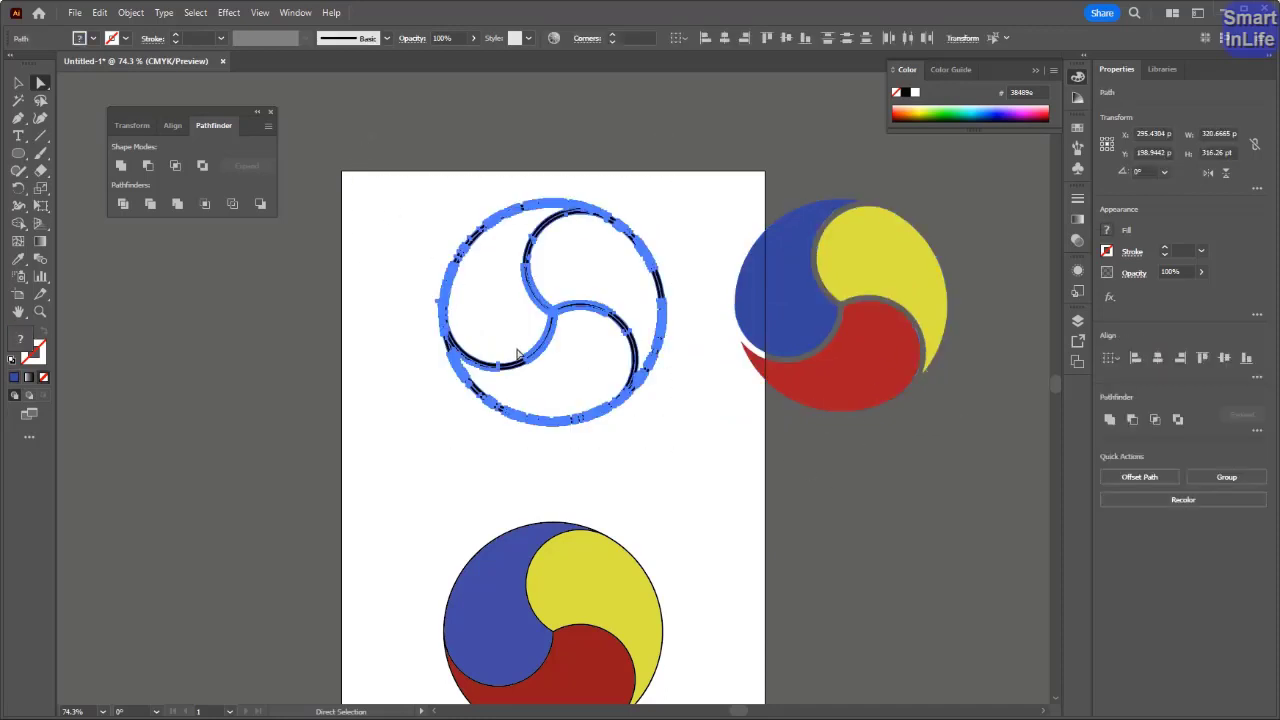
key("Delete")
Move the separated blue, yellow and red segments back onto the artboard, into its upper-left corner.
left_click(17, 83)
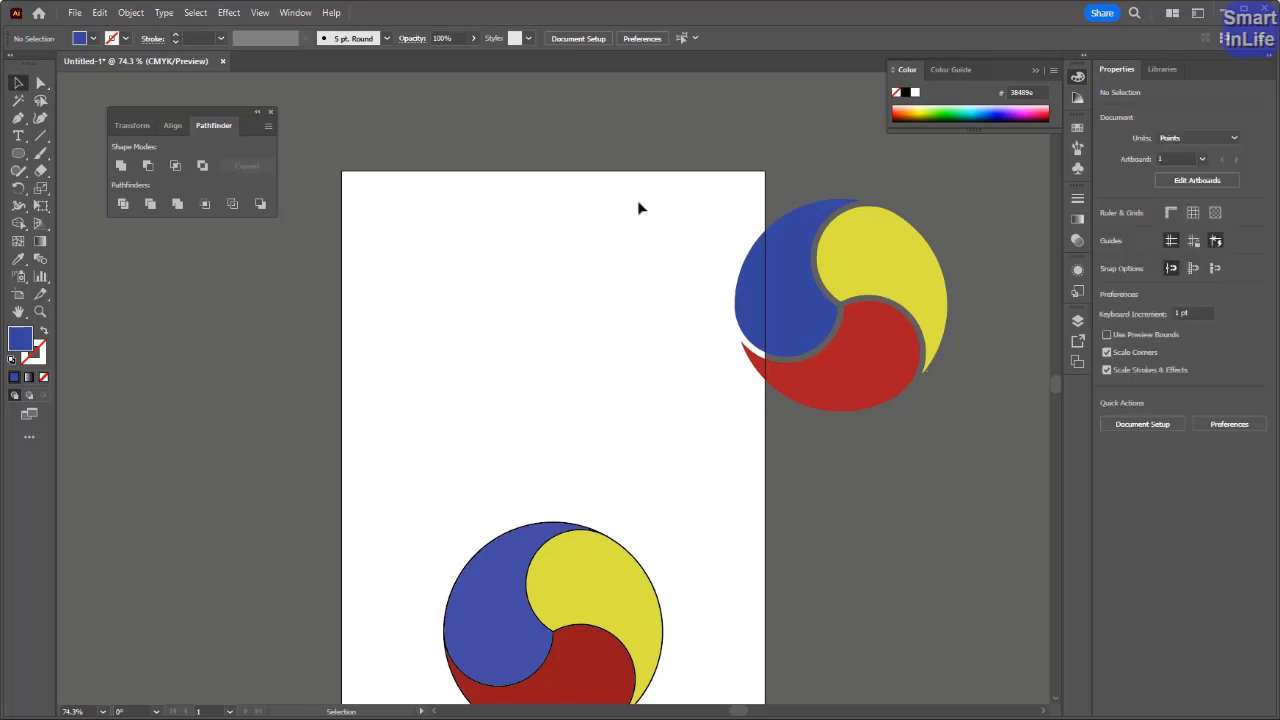
left_click_drag(668, 178, 966, 460)
left_click_drag(882, 375, 494, 355)
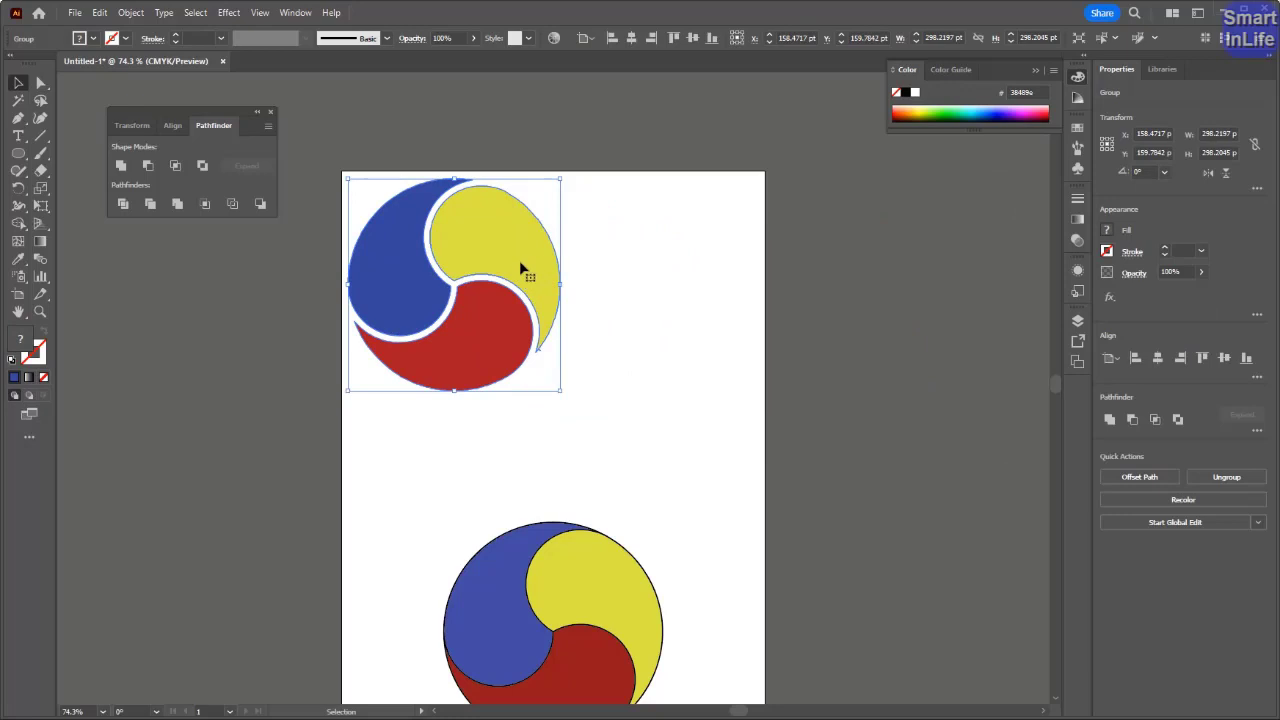
key("a")
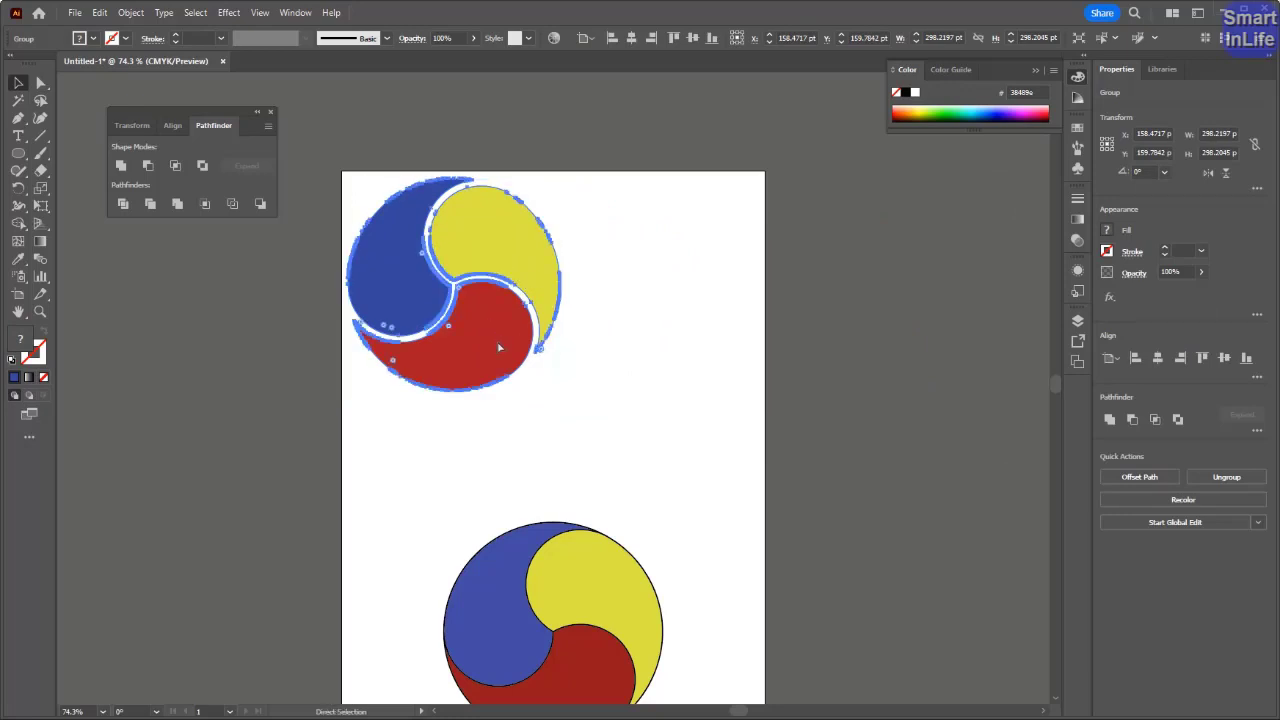
key("v")
left_click(611, 393)
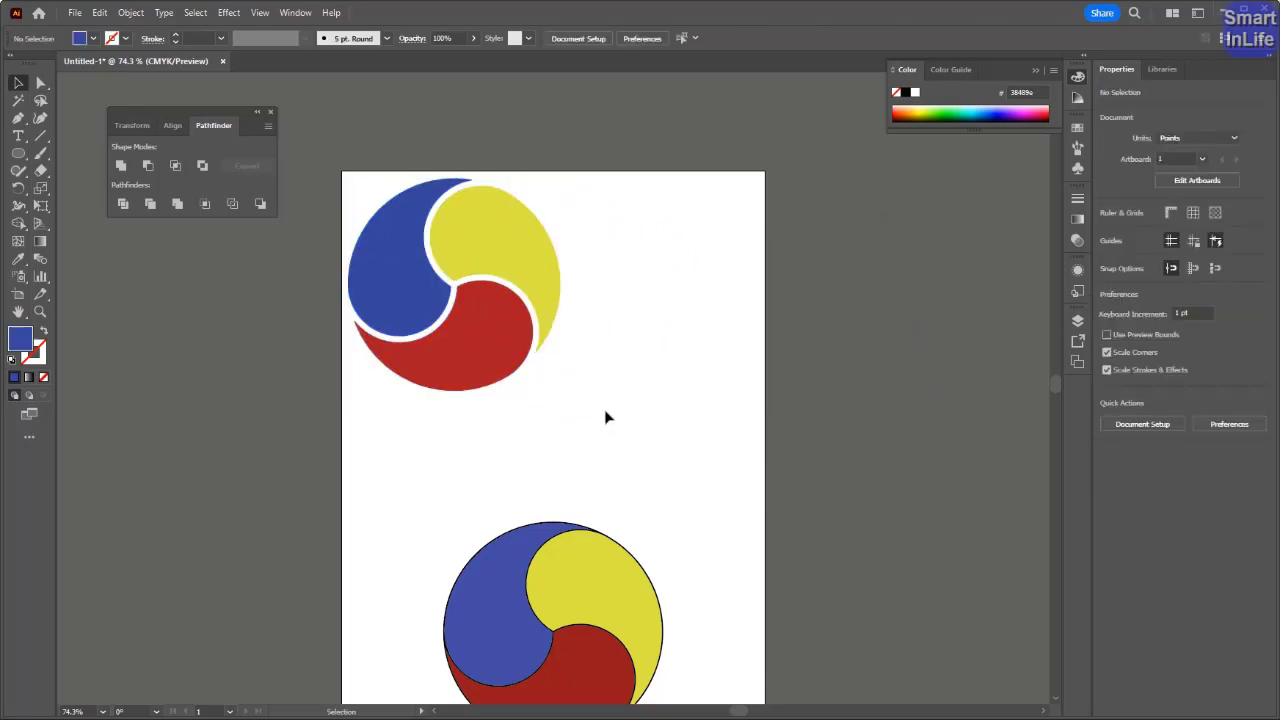
Move the separated segments out over the artboard's upper-right corner and the remaining outlined swirl up to the artboard's middle.
left_click_drag(496, 263, 808, 197)
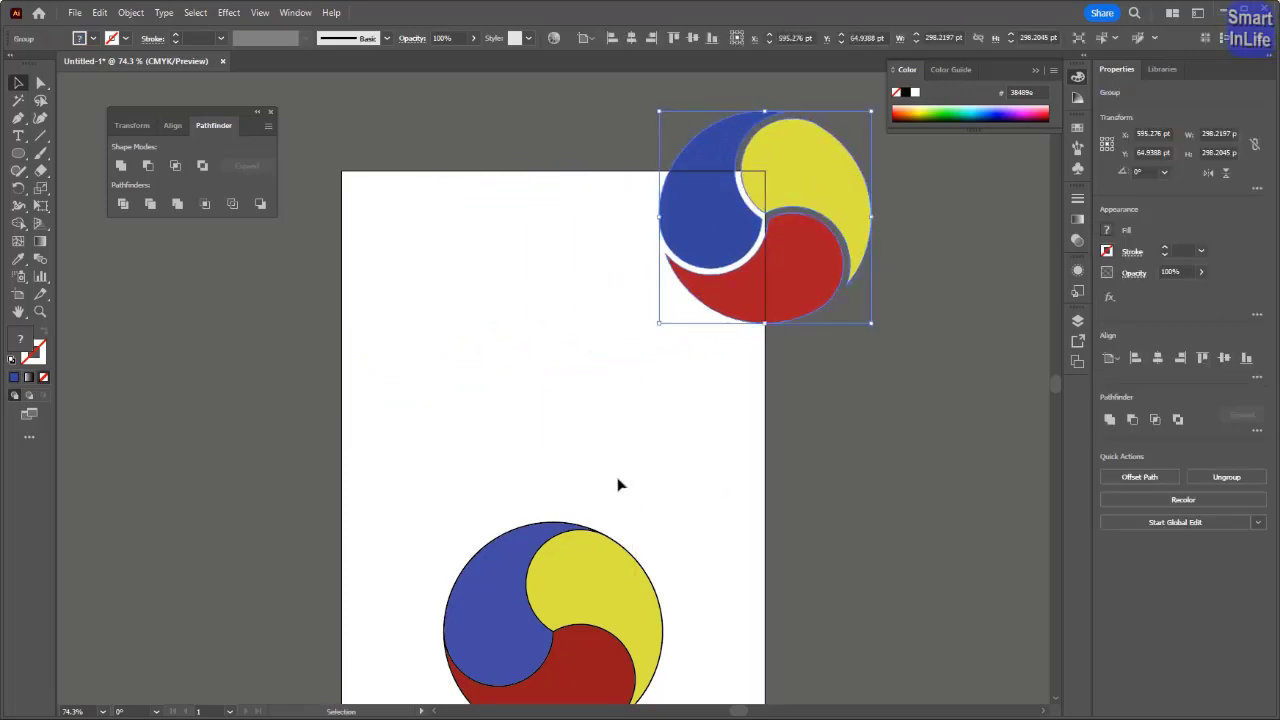
scroll(649, 487, "down", 1)
scroll(650, 483, "down", 3)
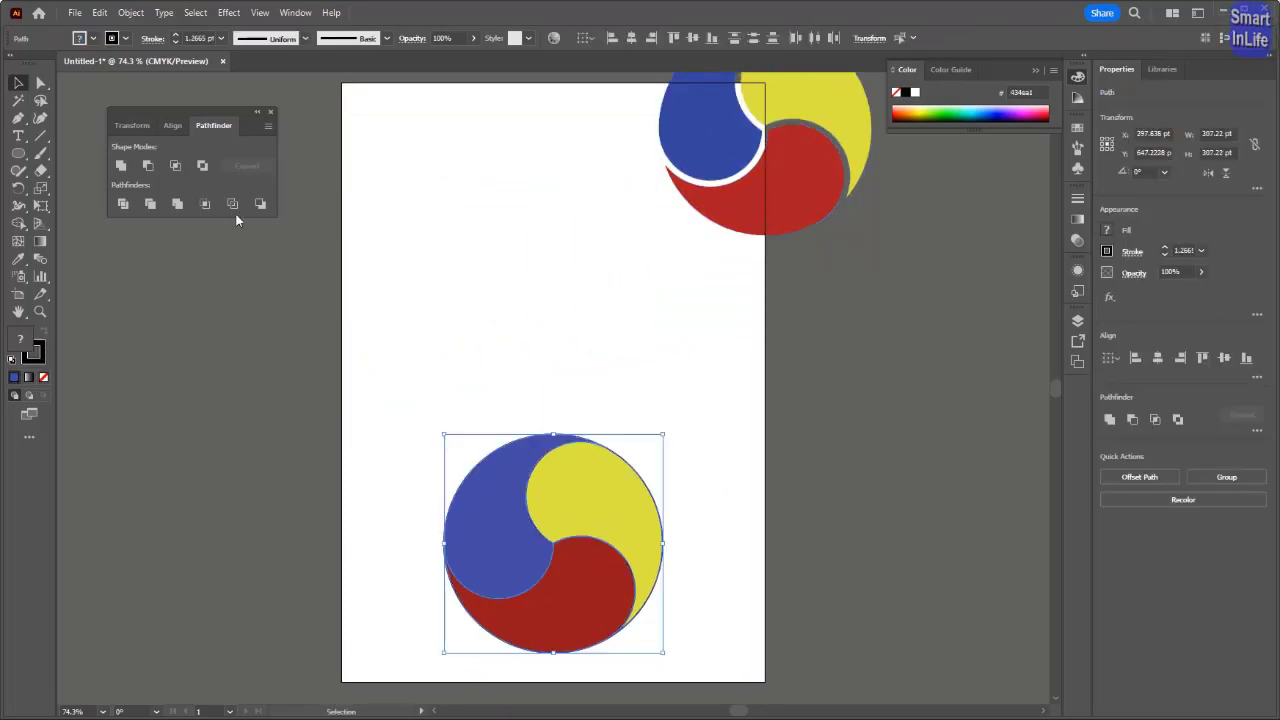
left_click(633, 400)
left_click_drag(484, 403, 749, 633)
left_click_drag(600, 607, 609, 479)
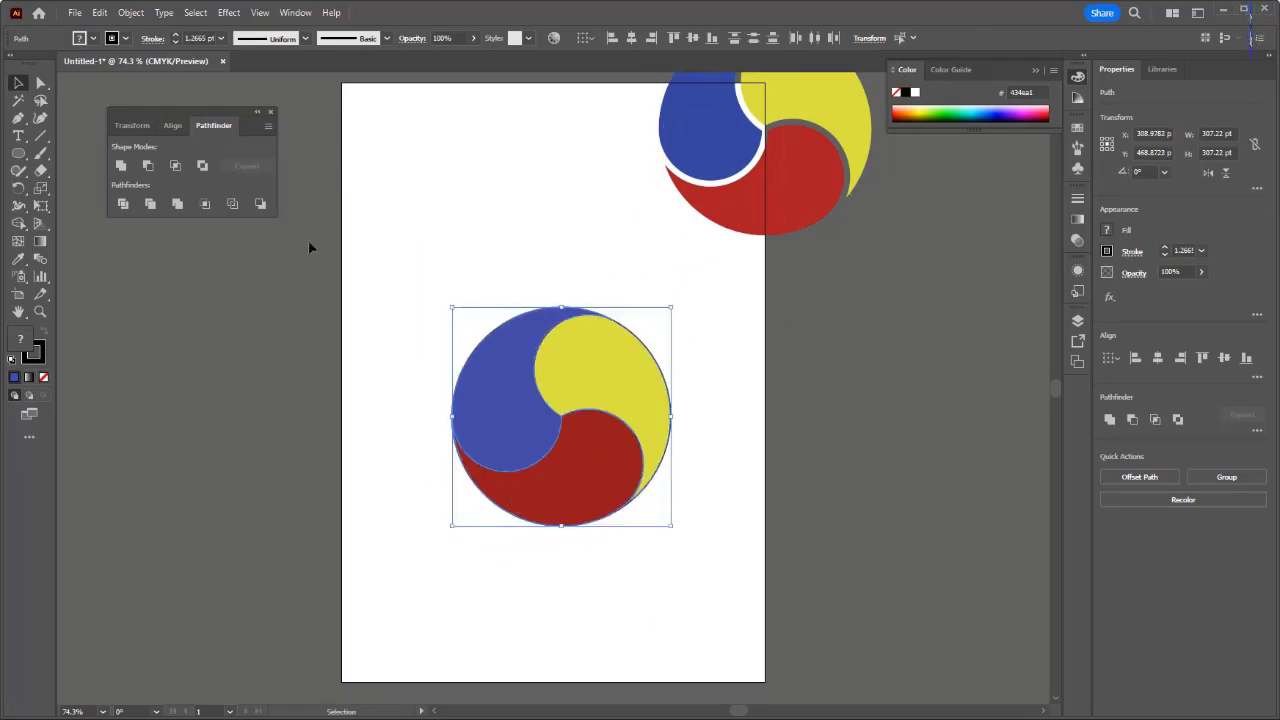
Set the stroke of the whole outlined swirl to 10 pt.
left_click(176, 35)
left_click(176, 35)
left_click(176, 35)
left_click(176, 35)
left_click(176, 35)
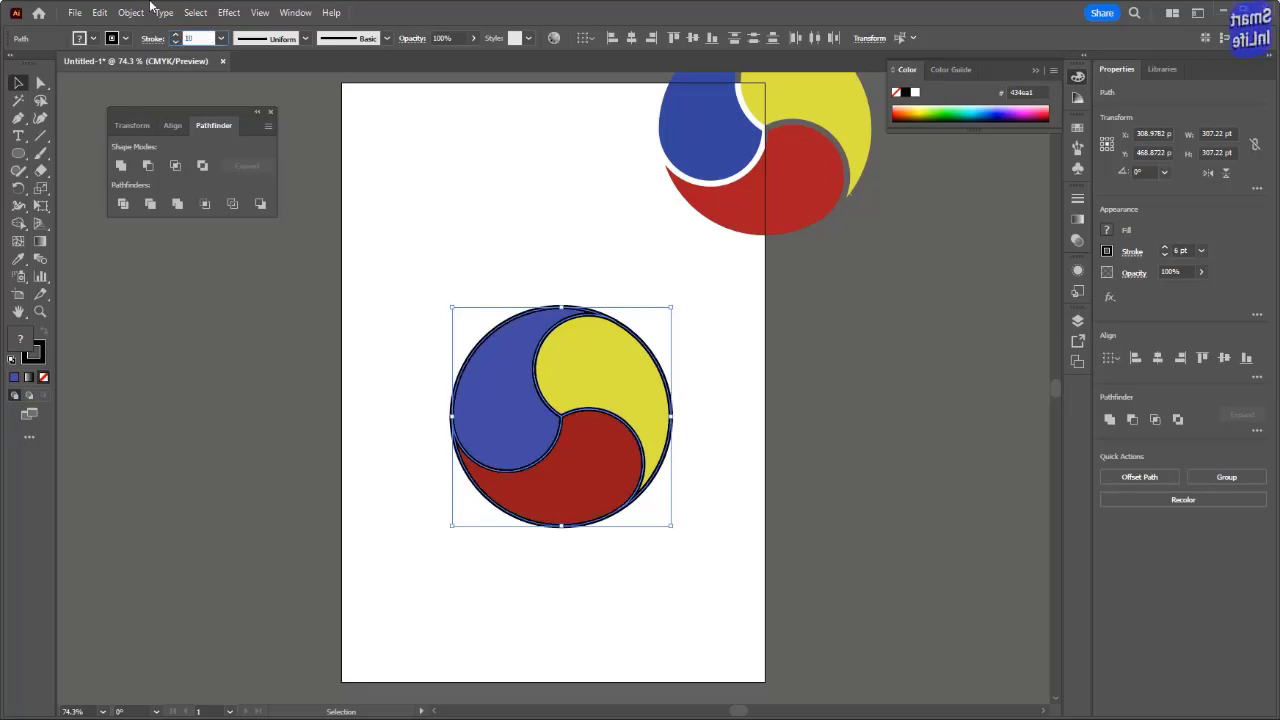
key("Return")
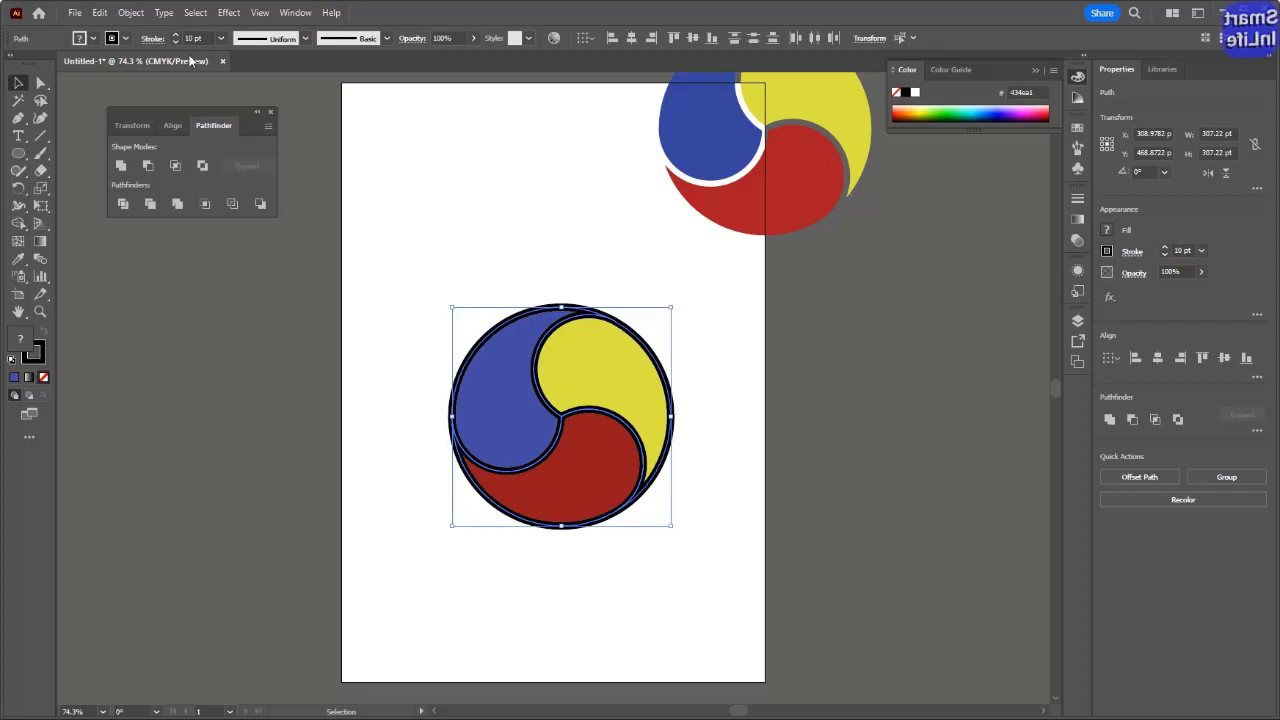
Expand the fill and stroke of the outlined swirl, and split its overlapping shapes with Pathfinder Divide.
left_click(131, 12)
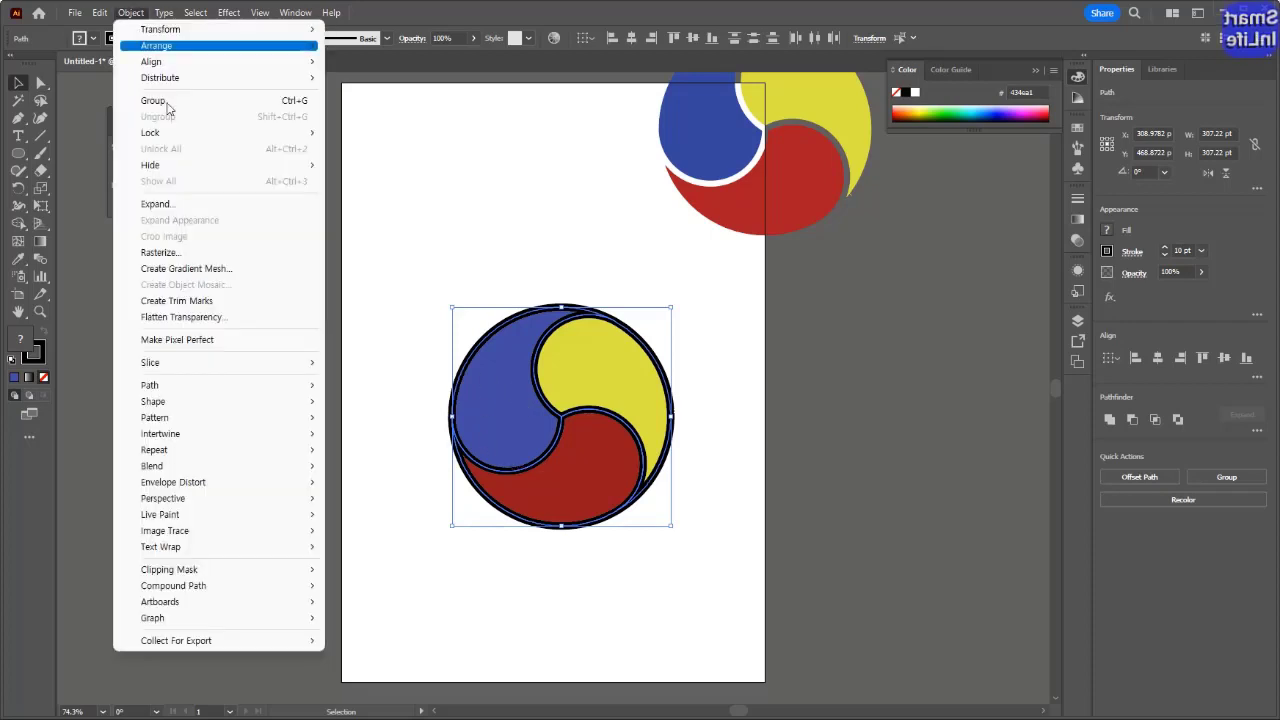
left_click(191, 207)
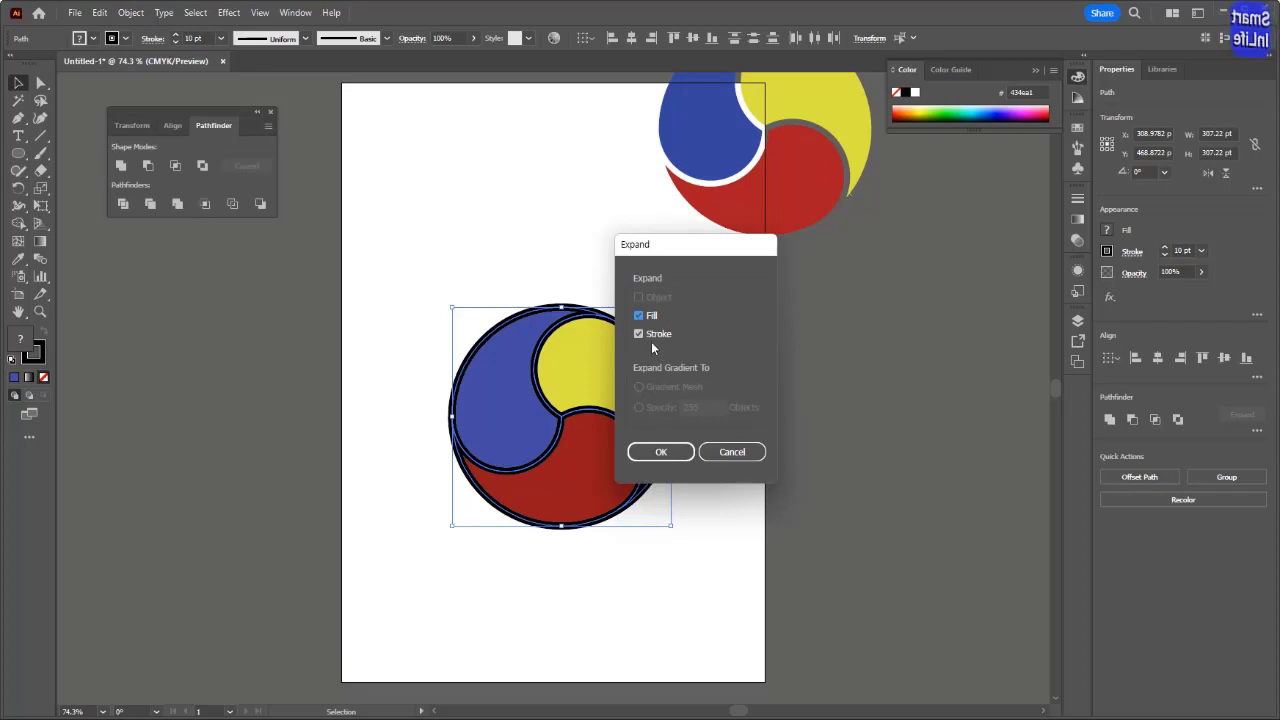
left_click(661, 452)
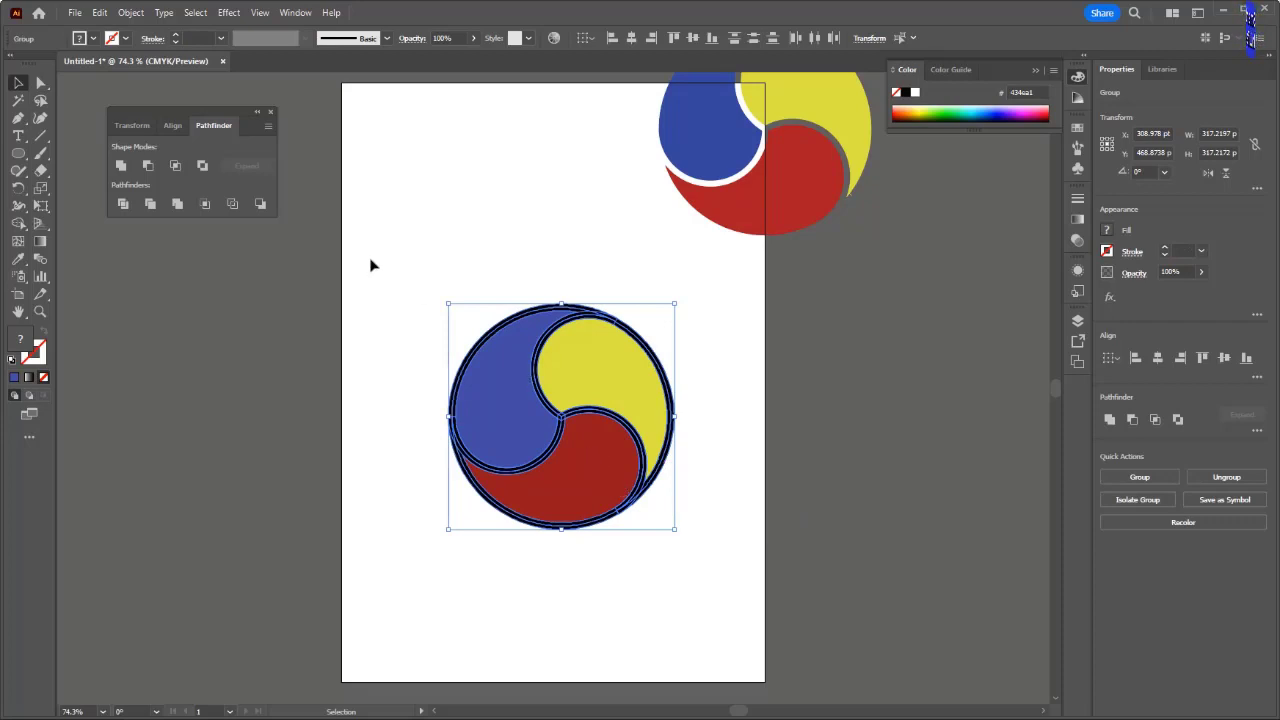
left_click(123, 205)
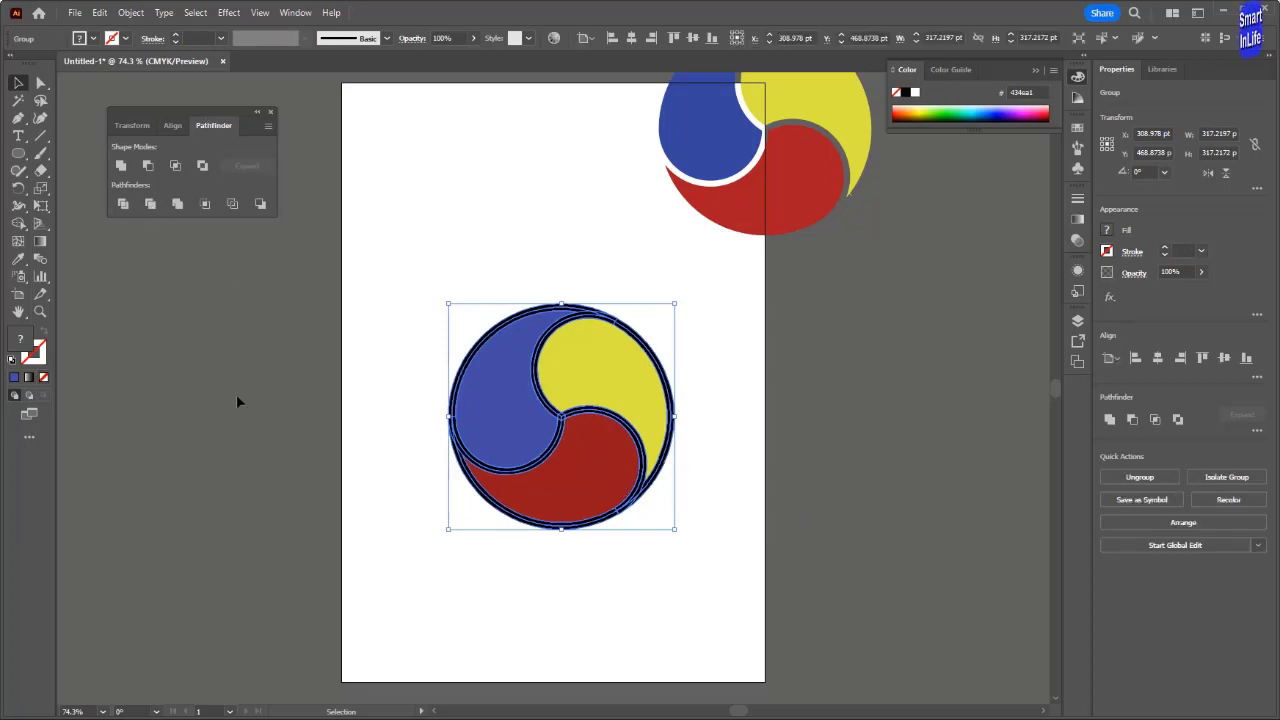
Move the divided swirl's blue, red and yellow segments together to the right, clear of their black outline.
key("a")
left_click(379, 411)
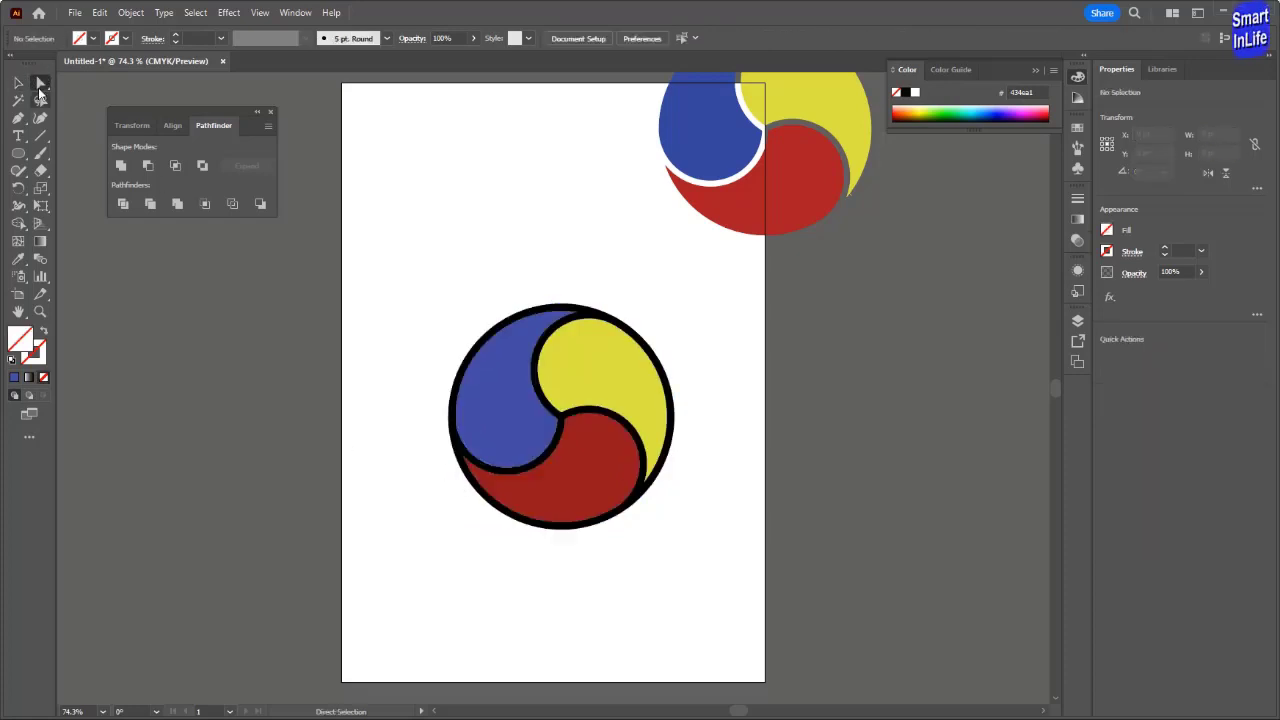
left_click(497, 408)
left_click(587, 483, "shift")
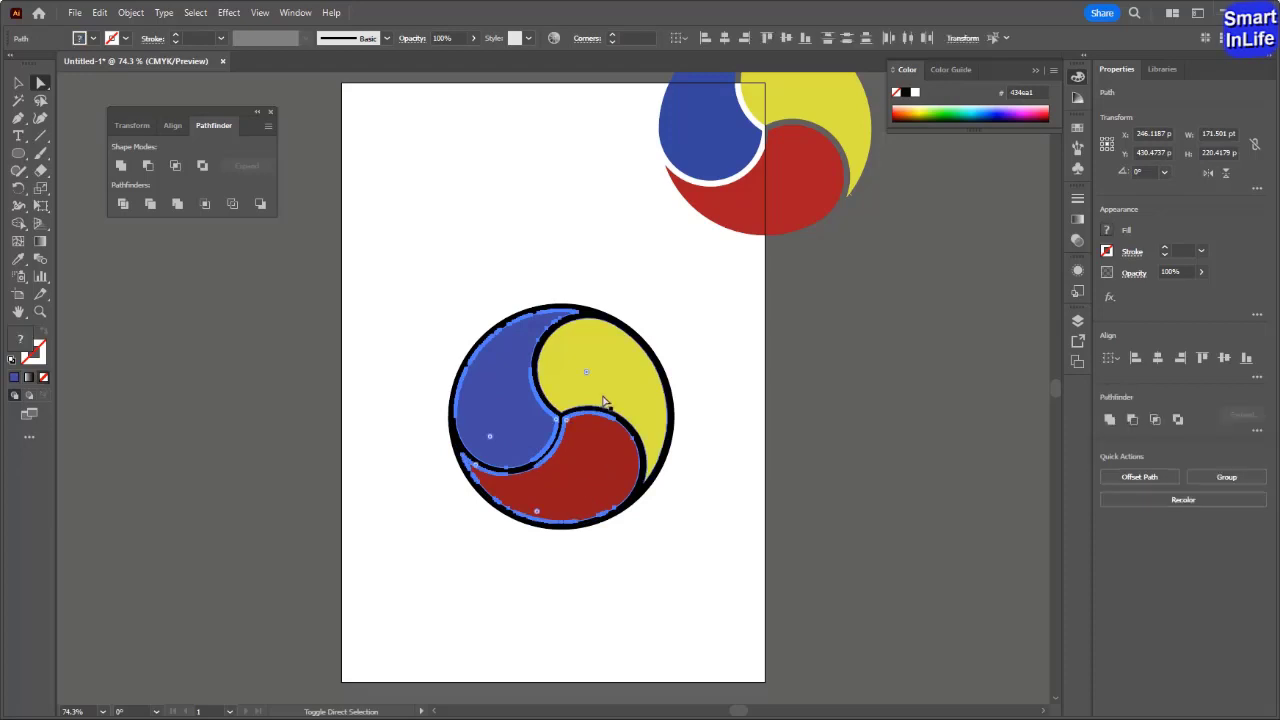
left_click_drag(606, 393, 858, 390)
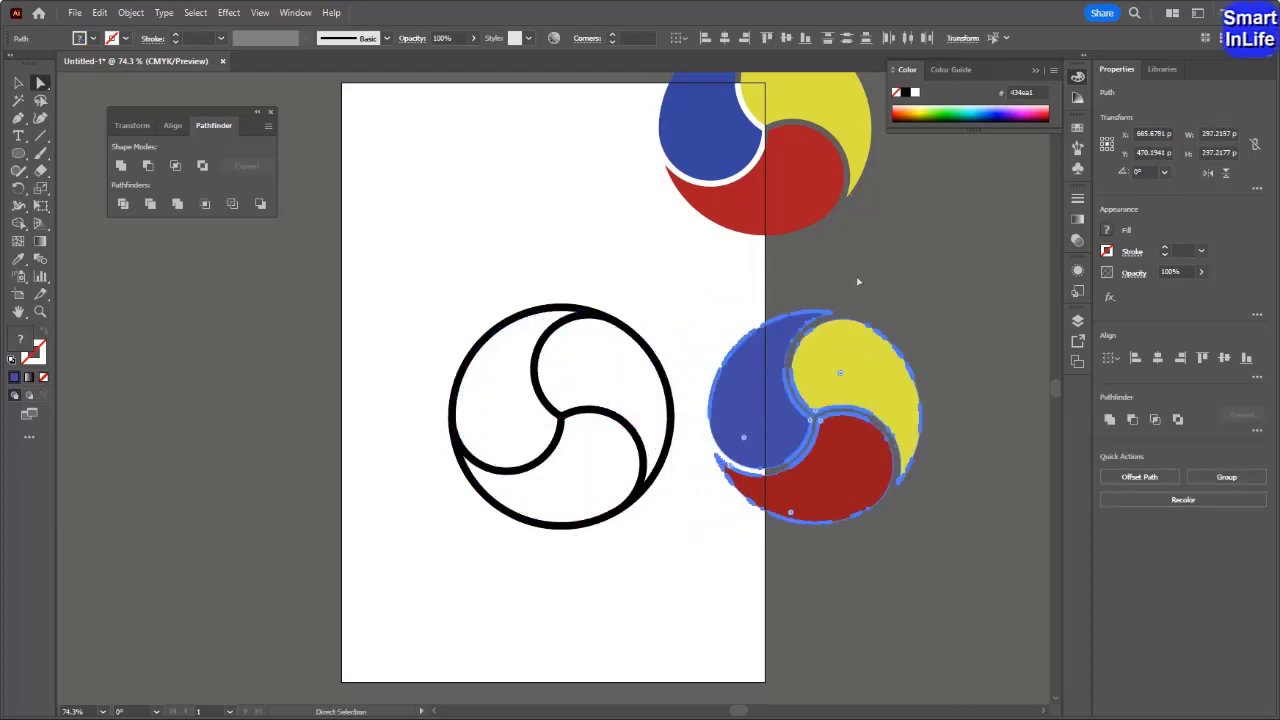
left_click(698, 574)
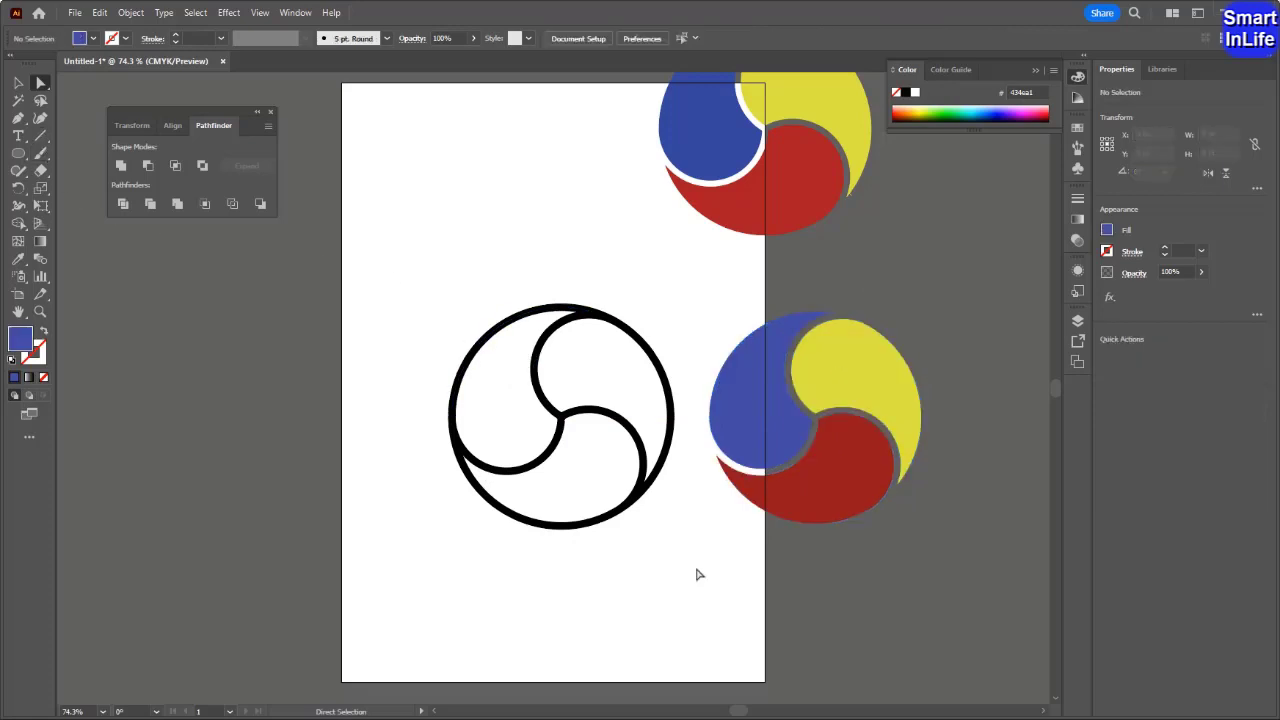
Try deleting the black outline, and undo both the deletion and the move of the colored segments.
left_click_drag(392, 272, 660, 621)
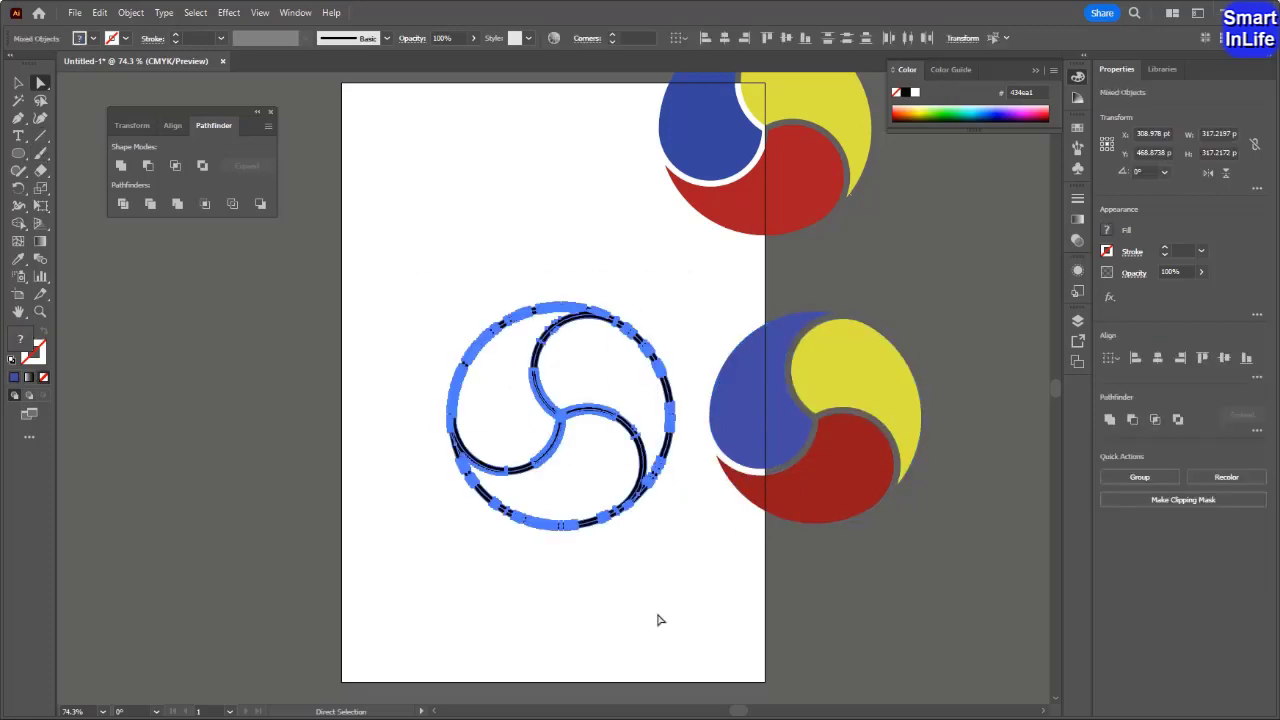
key("Delete")
key("ctrl+z")
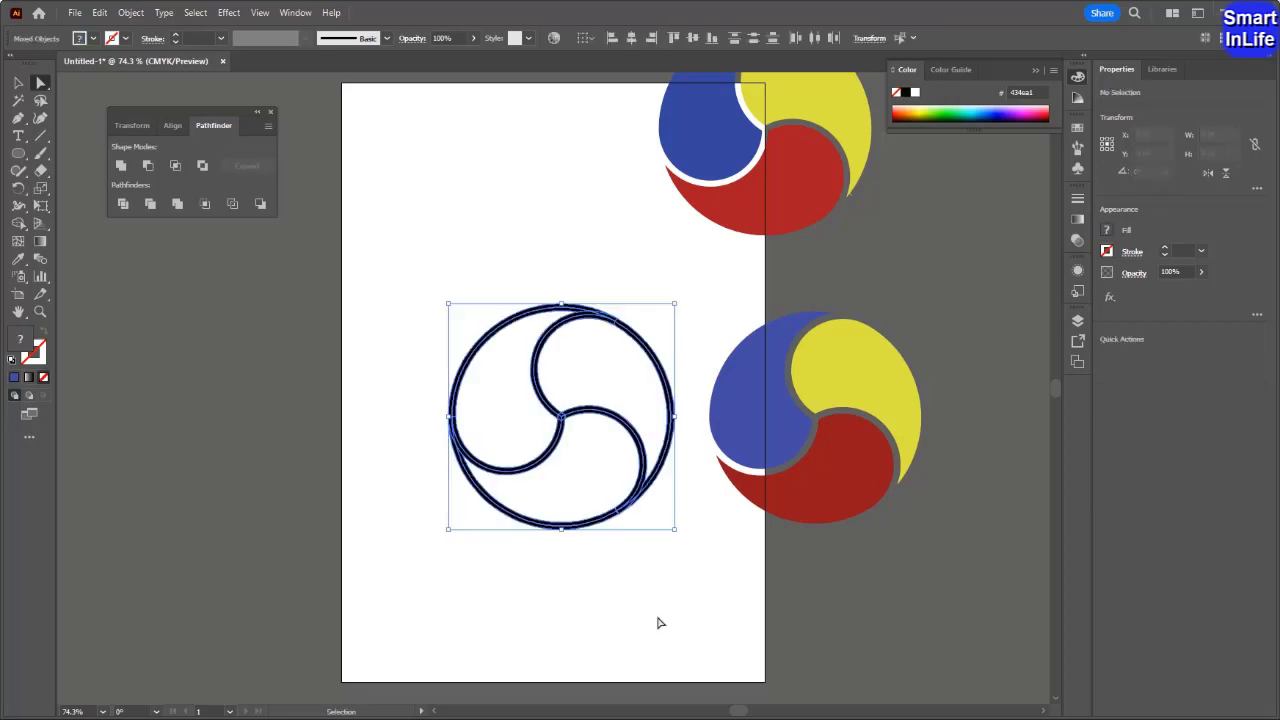
left_click(485, 400)
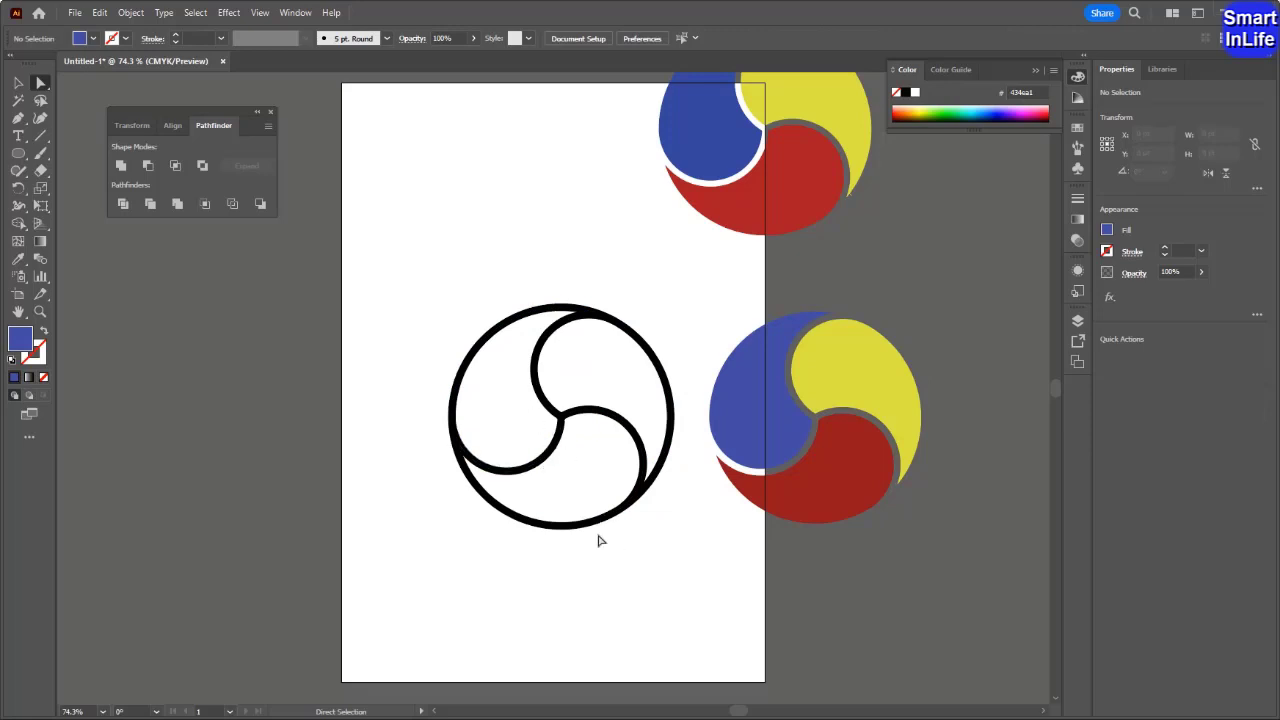
key("ctrl+z")
key("ctrl+z")
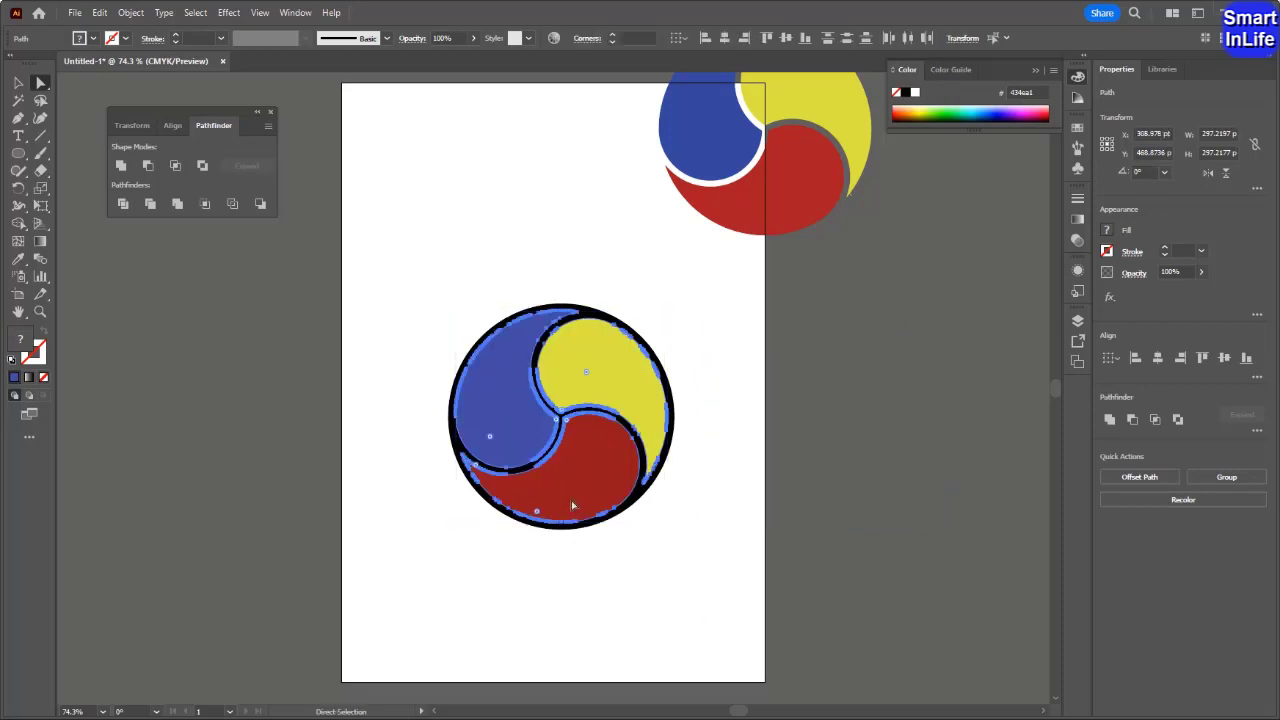
Delete a single anchor point from the black outline arc between the blue and yellow segments, near the swirl's center.
left_click(465, 518)
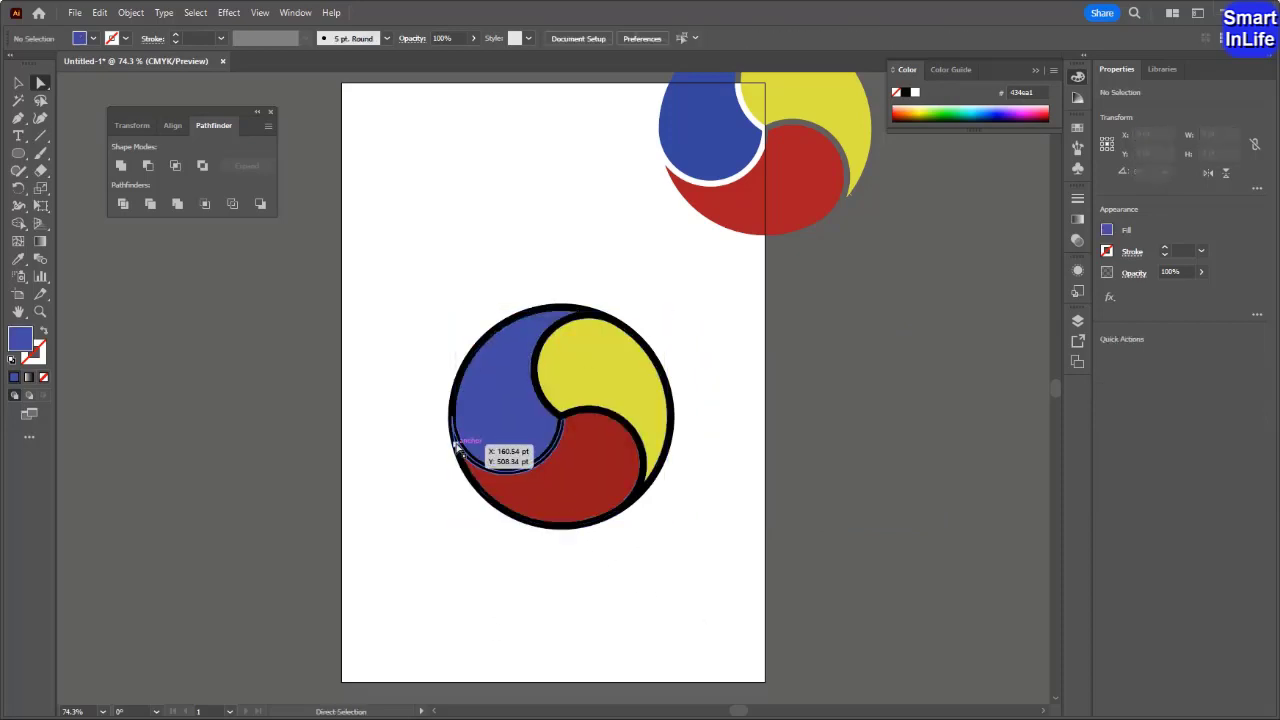
left_click(456, 446)
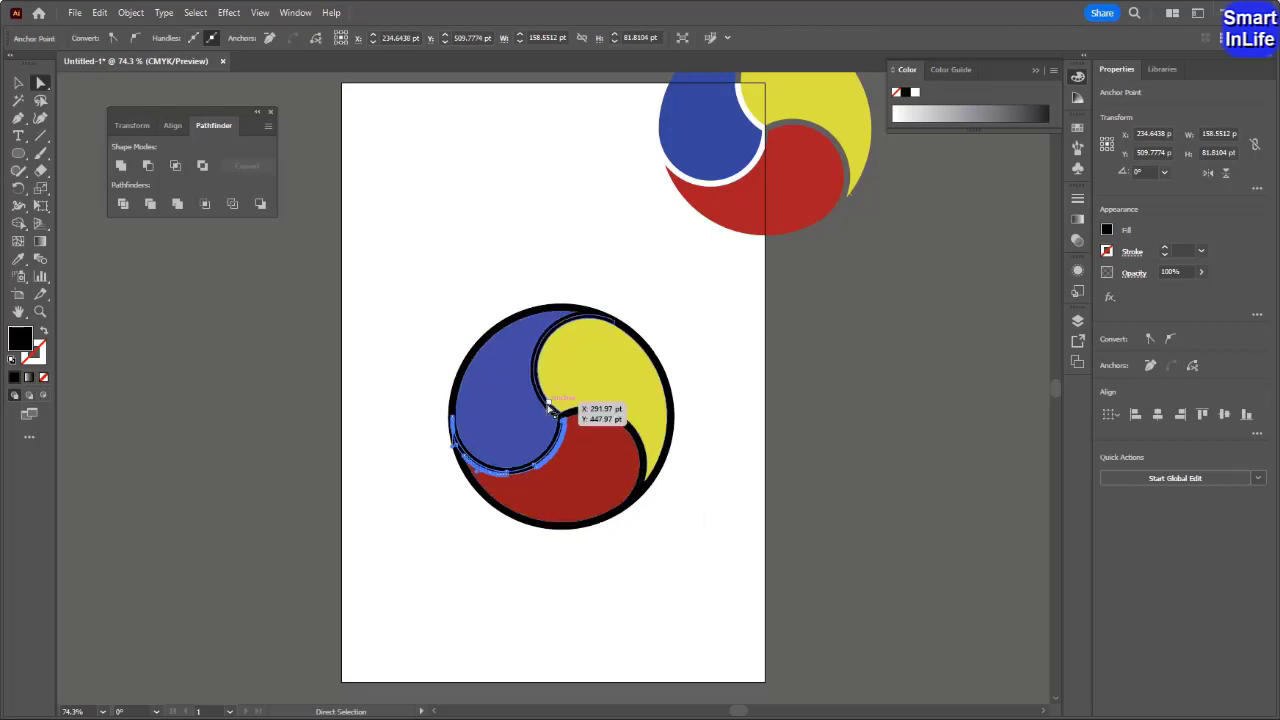
left_click(551, 411)
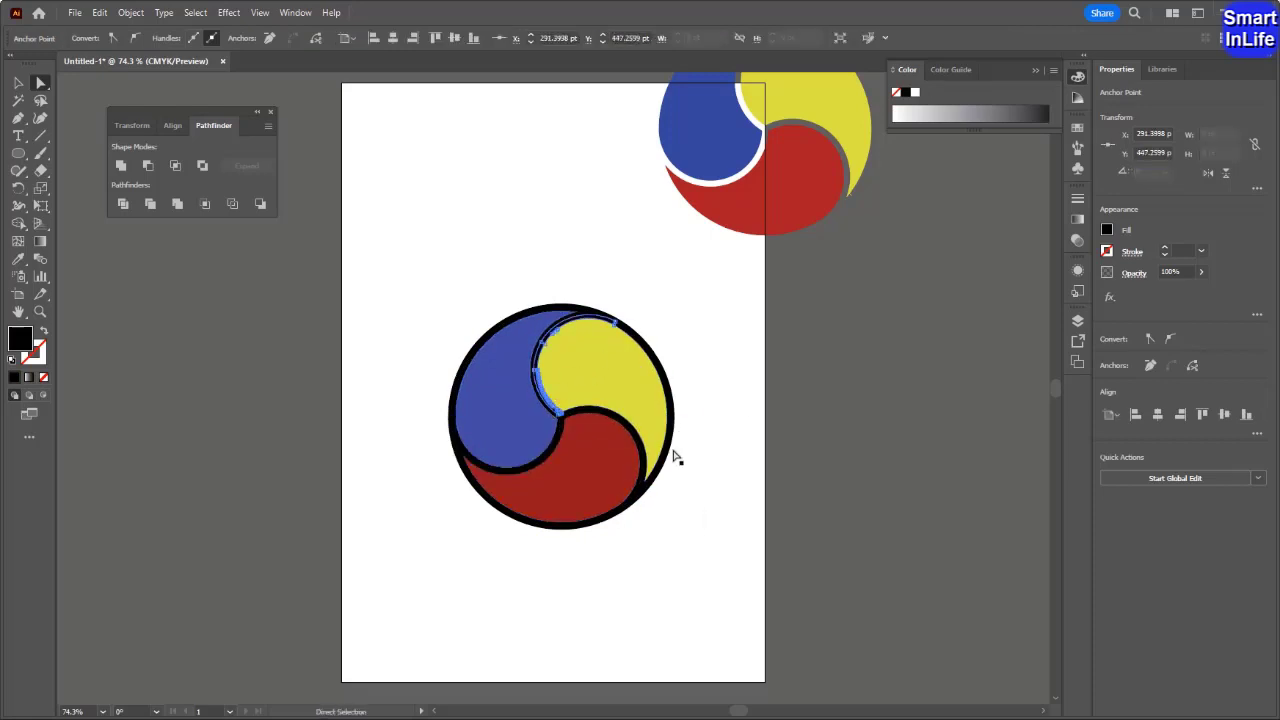
key("Delete")
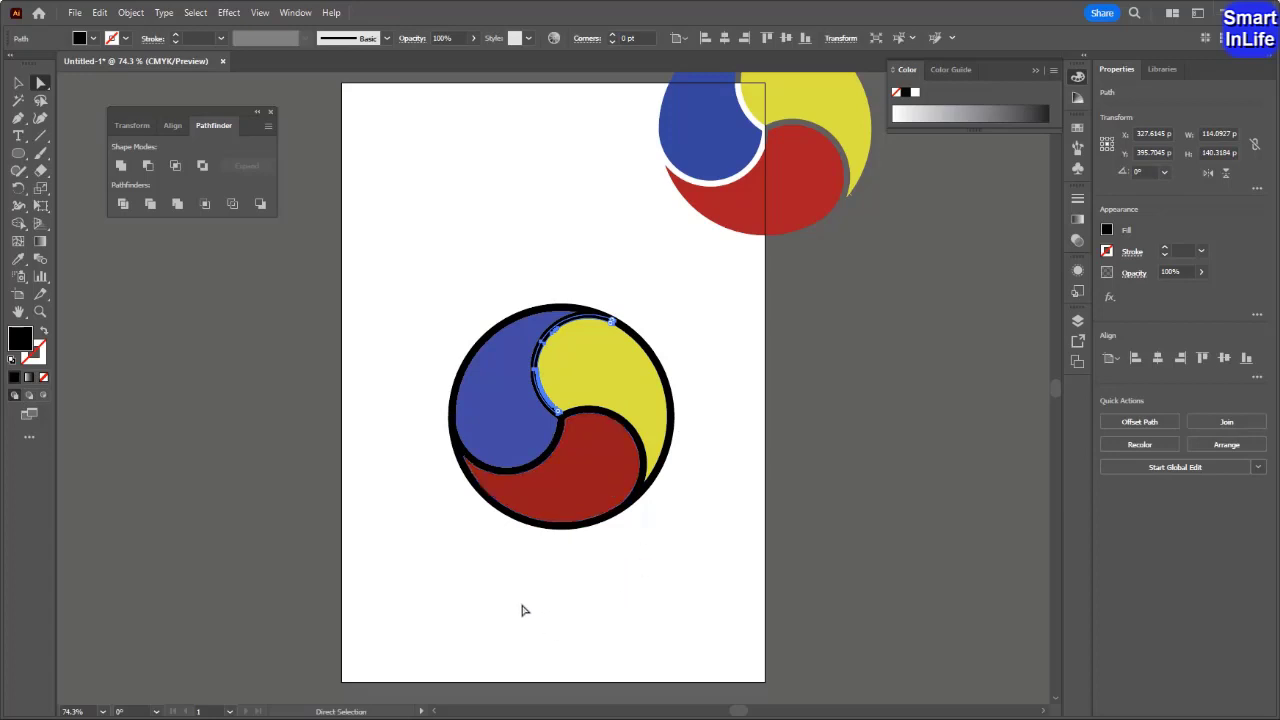
left_click(510, 570)
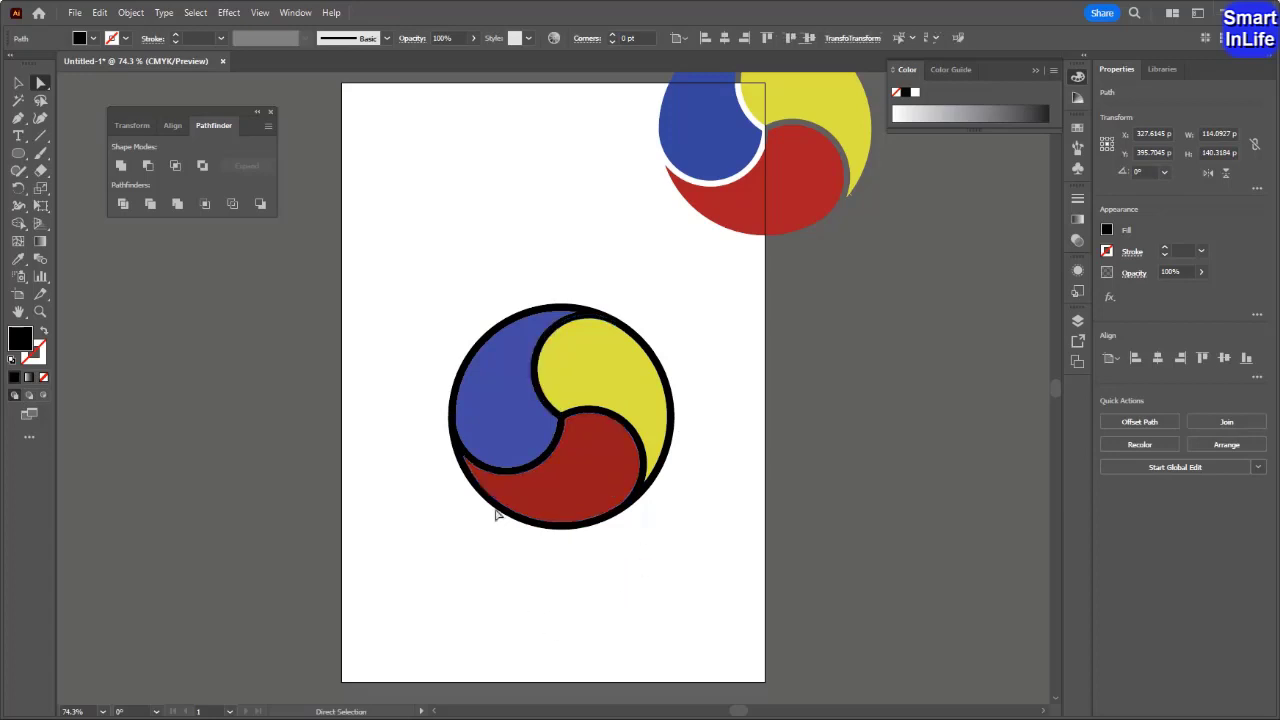
left_click(505, 408)
left_click(600, 480, "shift")
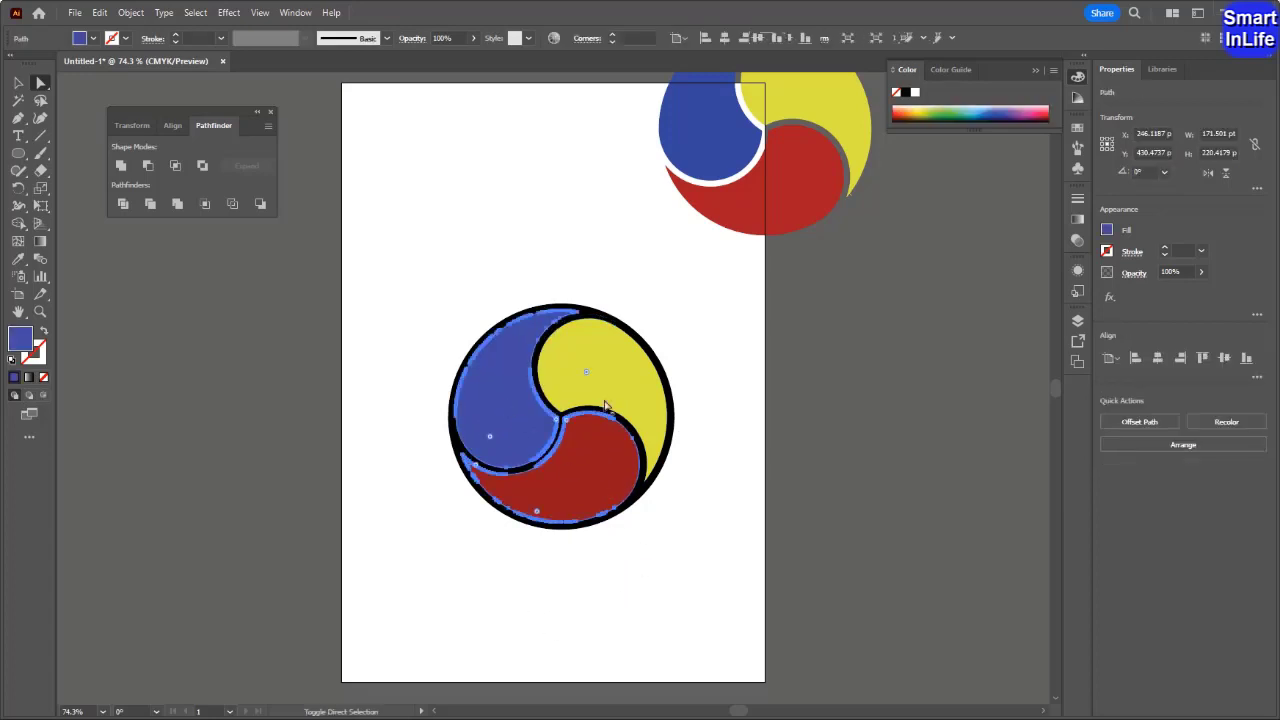
left_click(604, 390, "shift")
left_click(574, 448, "shift")
left_click(613, 605)
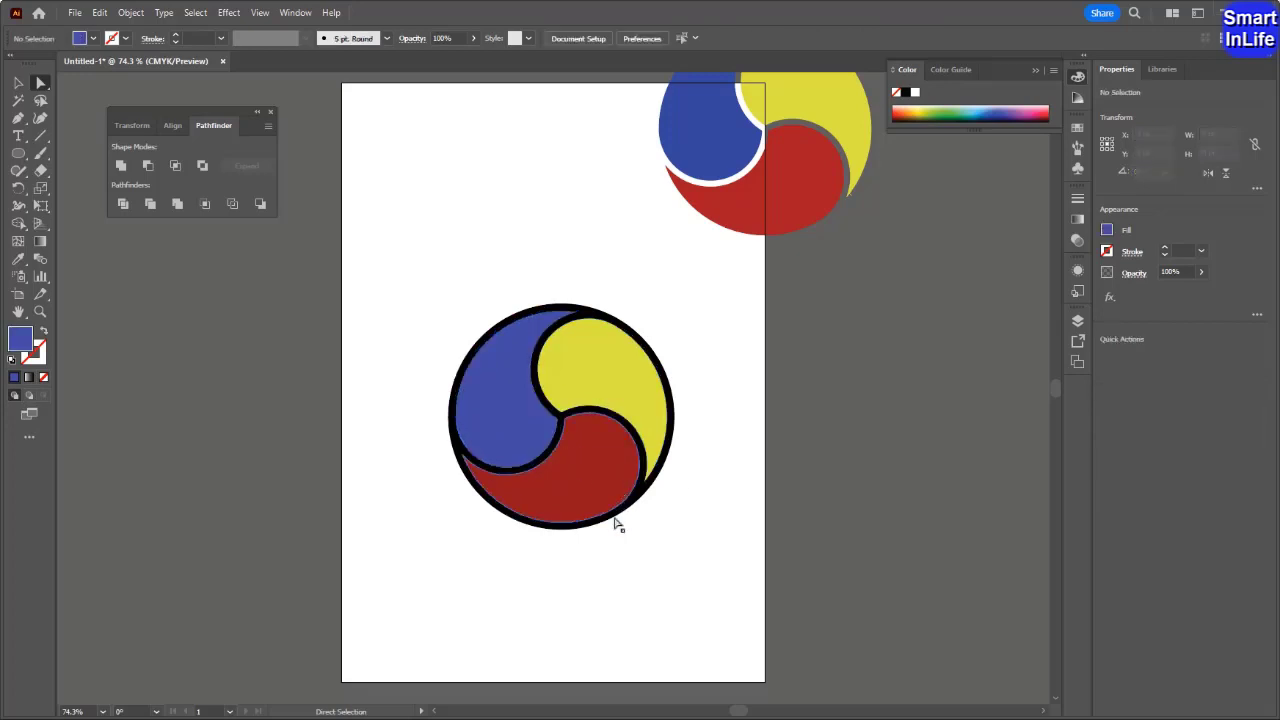
Move the blue, red and yellow segments together off the black outline to the right, and delete the whole outline.
left_click(502, 425)
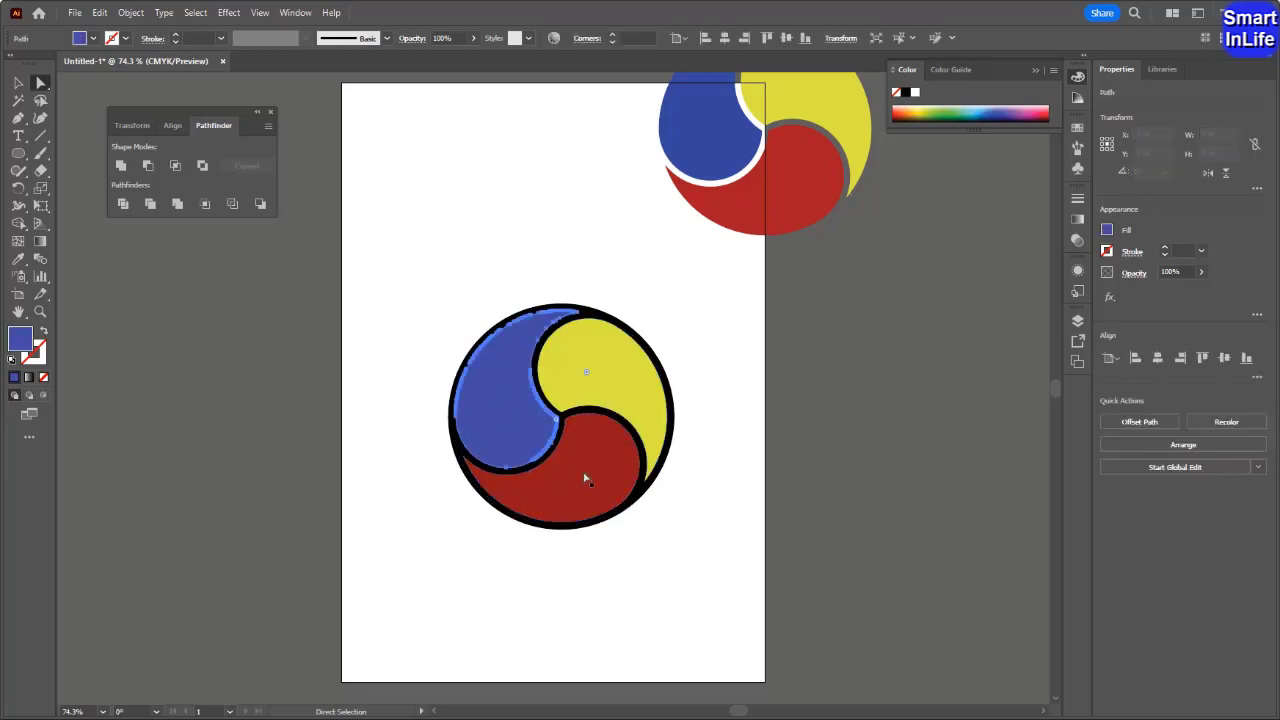
left_click(593, 476, "shift")
left_click(602, 340, "shift")
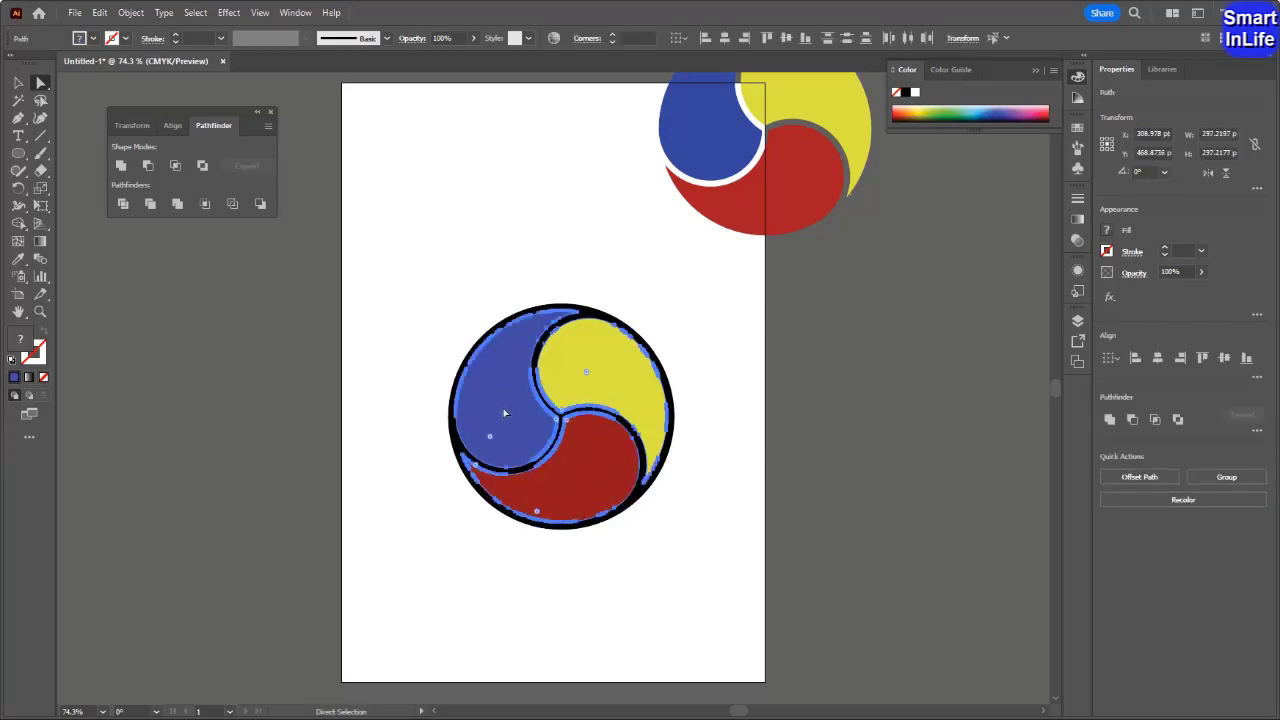
left_click_drag(505, 414, 735, 412)
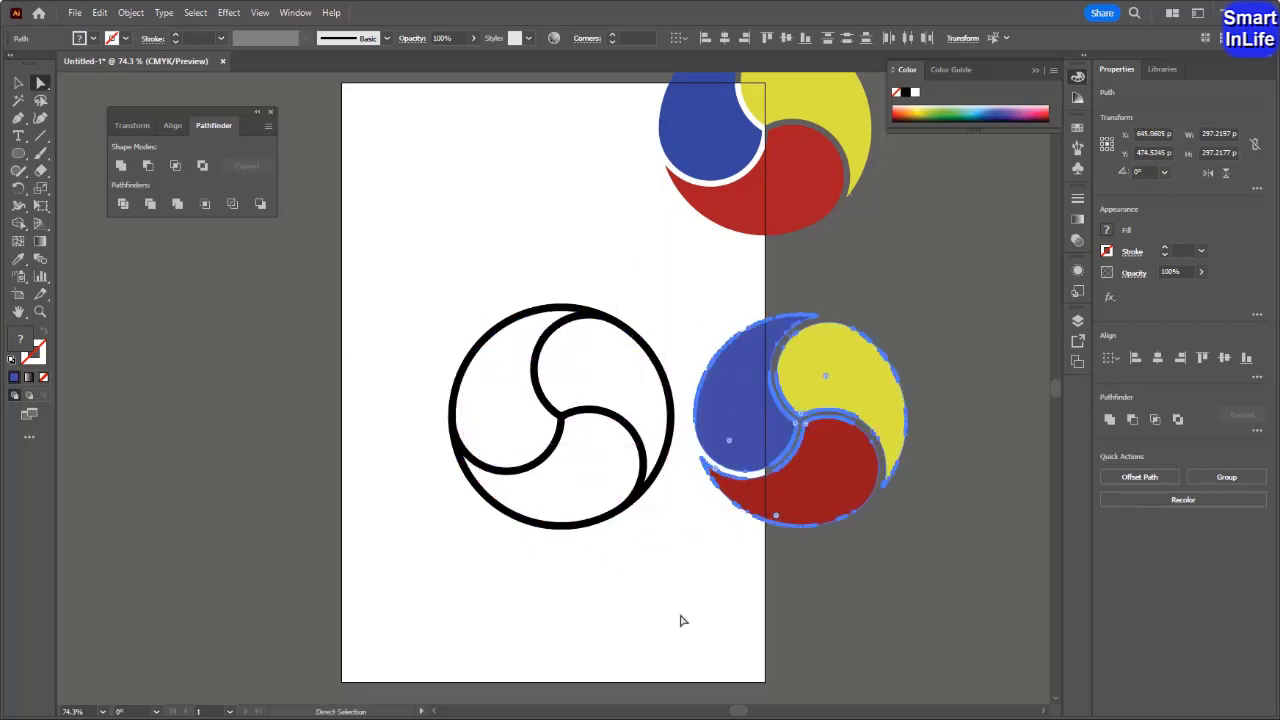
left_click_drag(428, 270, 684, 584)
key("Delete")
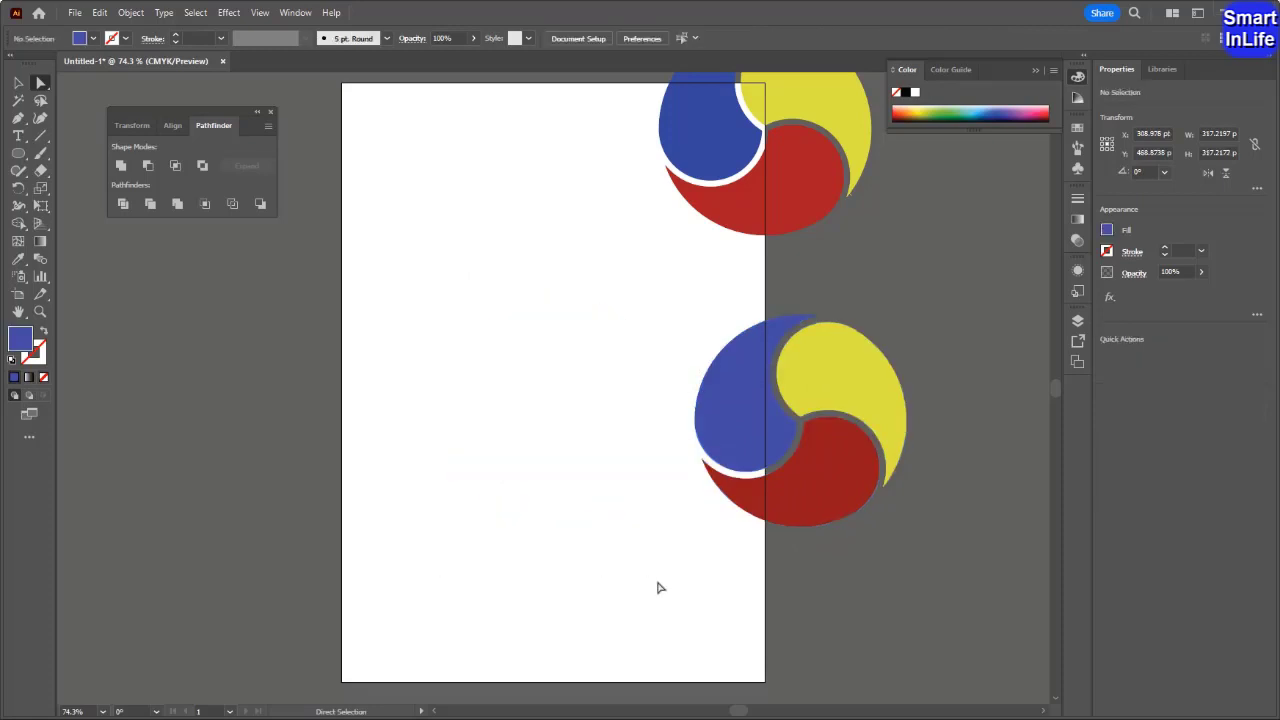
Move both outline-free swirls onto the artboard, one above the other with a small gap between them.
left_click(18, 83)
left_click_drag(632, 338, 615, 525)
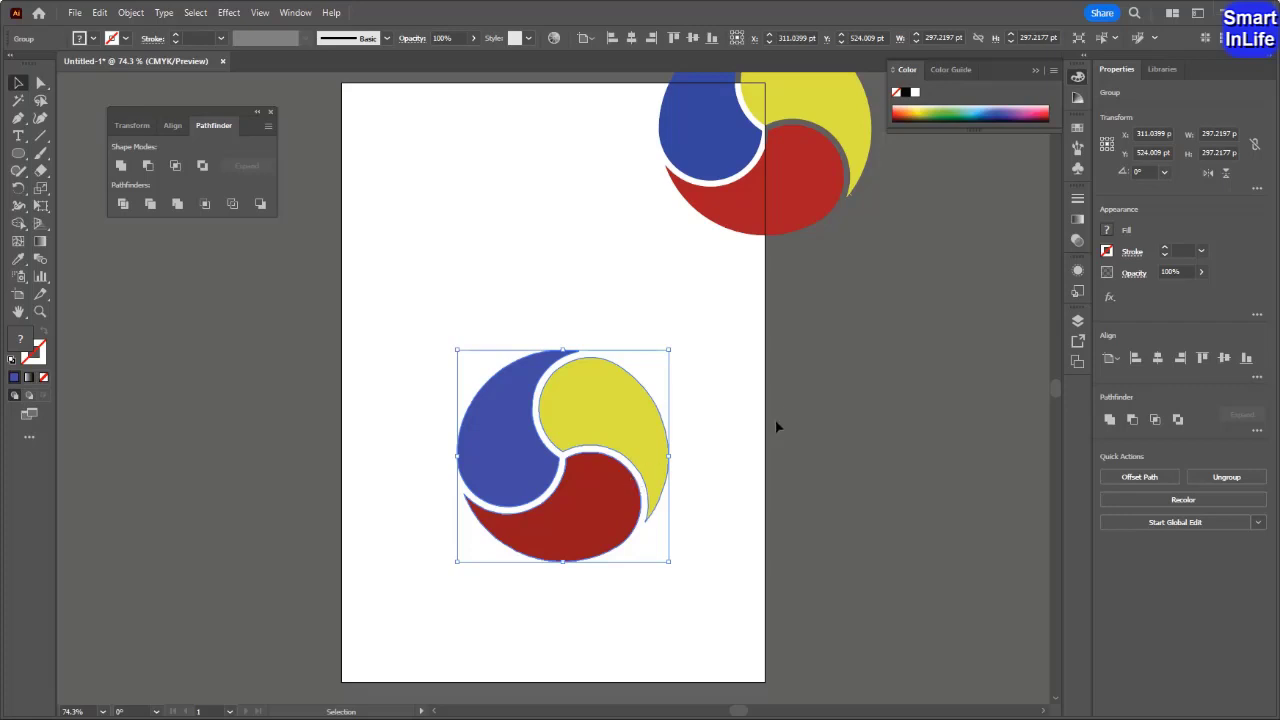
scroll(777, 426, "up", 3)
left_click_drag(808, 249, 613, 330)
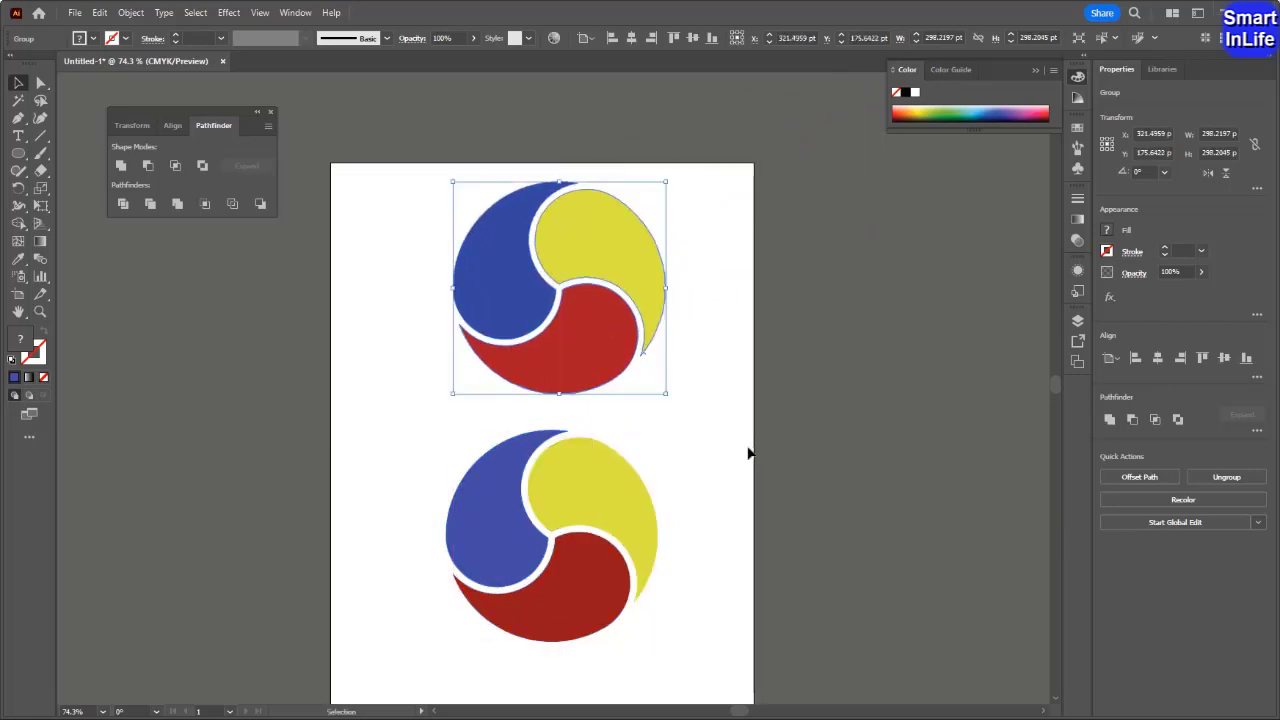
scroll(729, 457, "down", 1)
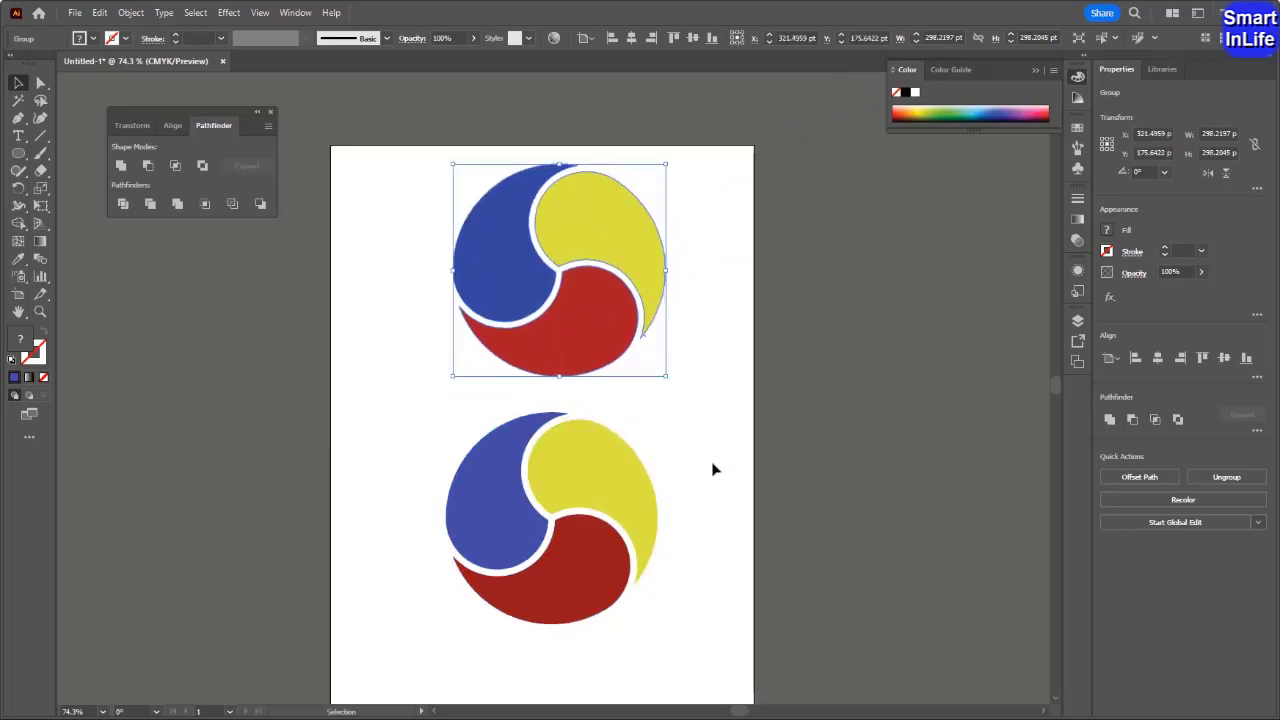
left_click(713, 467)
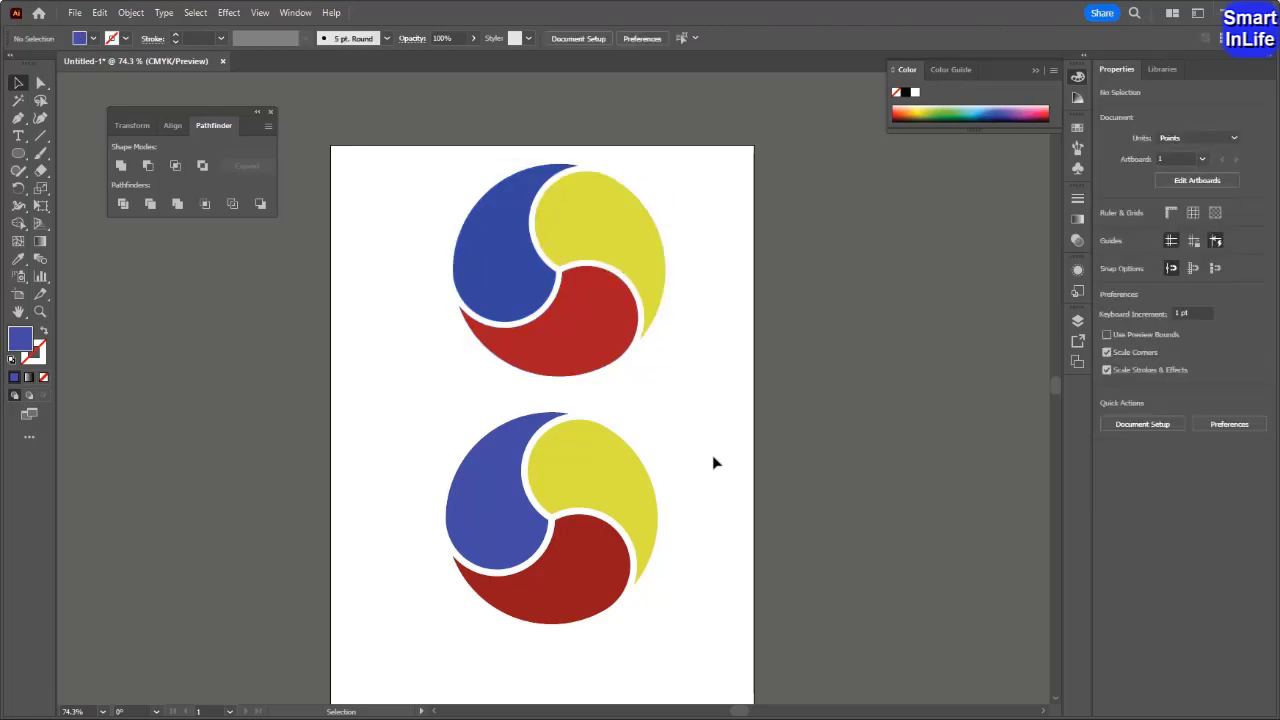